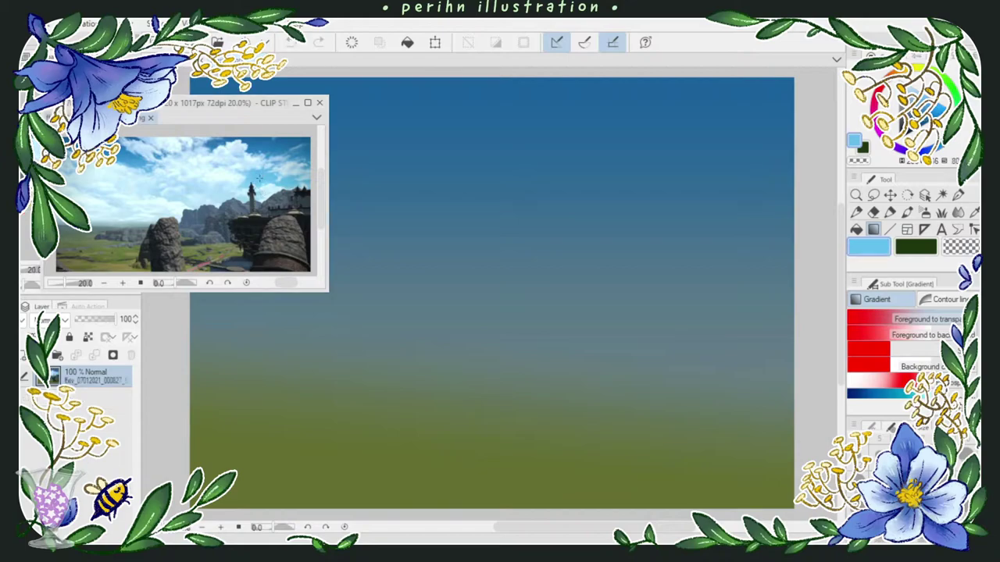
Step: Select the whole sky area above the horizon across the full canvas width with a rectangular selection
{"action": "left_click_drag", "start_coordinate": [660, 328], "coordinate": [660, 192]}
{"action": "left_click_drag", "start_coordinate": [734, 437], "coordinate": [735, 222]}
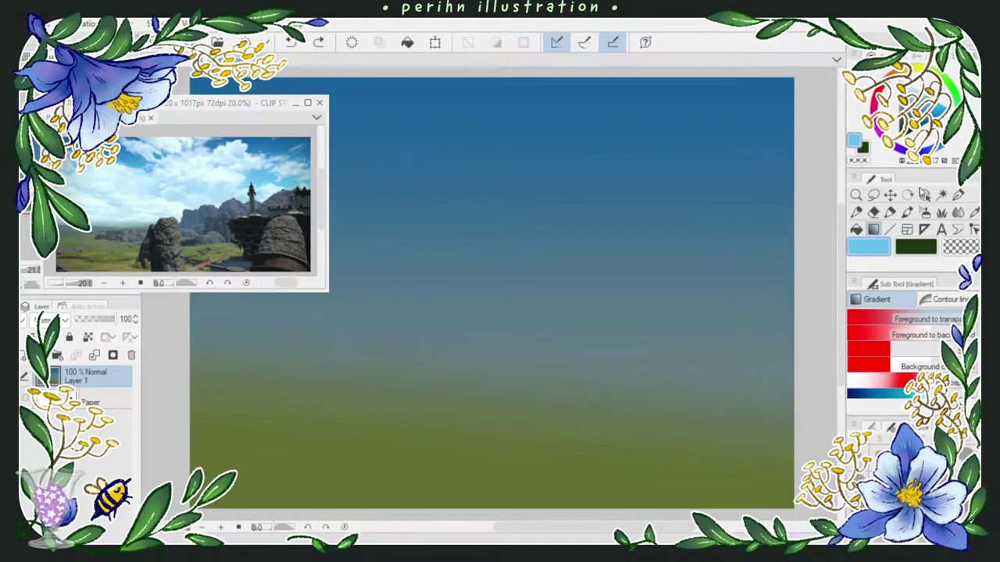
{"action": "scroll", "coordinate": [734, 208], "scroll_direction": "down", "scroll_amount": 1}
{"action": "left_click", "coordinate": [857, 229]}
{"action": "key", "text": "m"}
{"action": "mouse_move", "coordinate": [797, 351]}
{"action": "left_mouse_down"}
{"action": "mouse_move", "coordinate": [364, 208]}
{"action": "mouse_move", "coordinate": [279, 167]}
{"action": "mouse_move", "coordinate": [289, 113]}
{"action": "mouse_move", "coordinate": [770, 252]}
{"action": "left_mouse_up"}
Step: Fill the selected sky with a light-blue gradient fading upward from the horizon into the darker blue, and clear the selection
{"action": "key", "text": "g"}
{"action": "key", "text": "ctrl+z"}
{"action": "left_click_drag", "start_coordinate": [703, 250], "coordinate": [687, 125]}
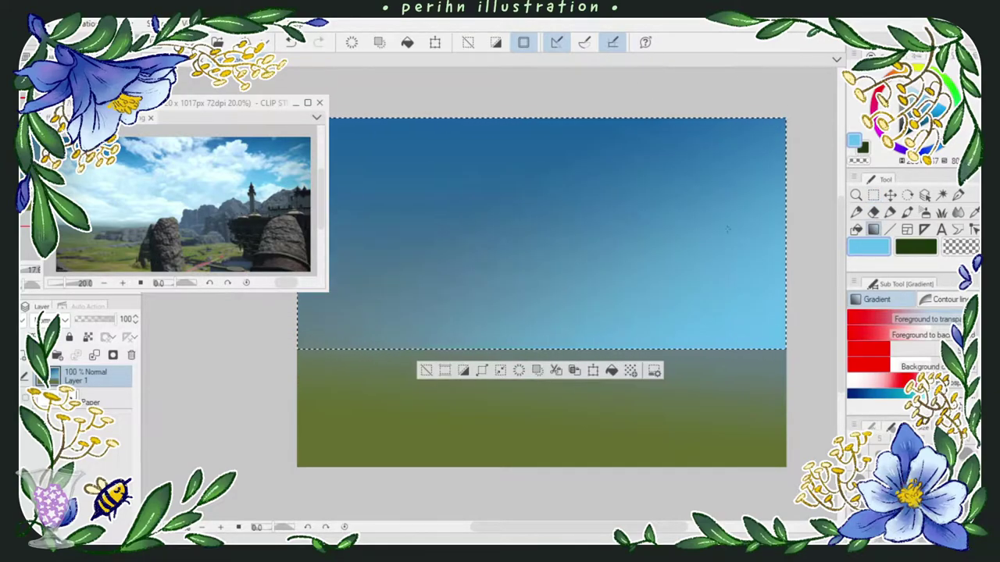
{"action": "key", "text": "ctrl+z"}
{"action": "left_click_drag", "start_coordinate": [546, 191], "coordinate": [546, 137]}
{"action": "left_click_drag", "start_coordinate": [551, 331], "coordinate": [558, 242]}
{"action": "key", "text": "ctrl+z"}
{"action": "left_click_drag", "start_coordinate": [518, 347], "coordinate": [523, 238]}
{"action": "key", "text": "ctrl+d"}
Step: Paint a pale haze with the real pencil brush just above the left end of the horizon
{"action": "key", "text": "p"}
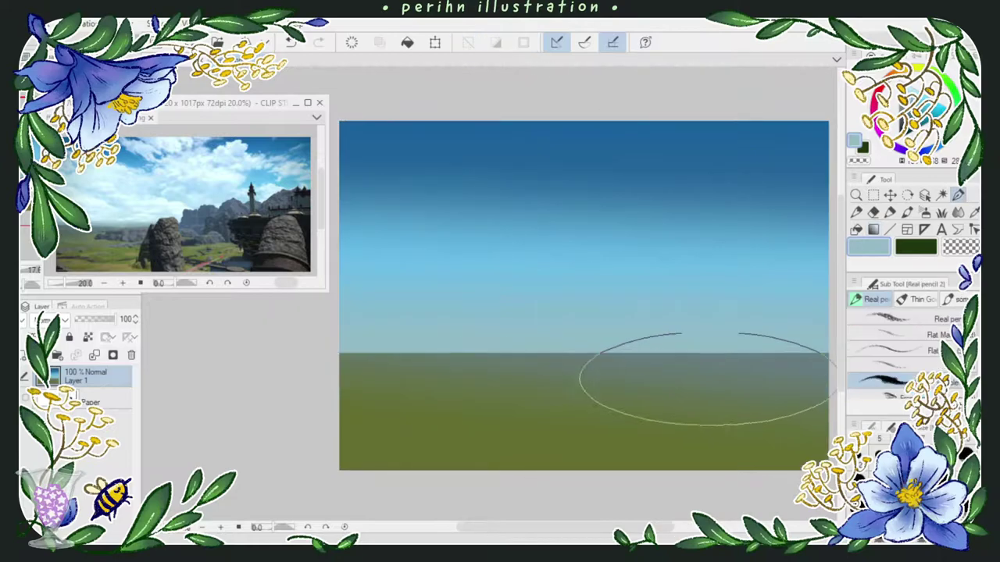
{"action": "left_click", "coordinate": [625, 350], "text": "alt"}
{"action": "left_click_drag", "start_coordinate": [320, 344], "coordinate": [559, 347]}
{"action": "mouse_move", "coordinate": [559, 260]}
{"action": "left_mouse_down"}
{"action": "mouse_move", "coordinate": [348, 330]}
{"action": "mouse_move", "coordinate": [533, 352]}
{"action": "mouse_move", "coordinate": [371, 367]}
{"action": "mouse_move", "coordinate": [508, 370]}
{"action": "mouse_move", "coordinate": [616, 353]}
{"action": "mouse_move", "coordinate": [422, 335]}
{"action": "mouse_move", "coordinate": [473, 340]}
{"action": "mouse_move", "coordinate": [356, 318]}
{"action": "mouse_move", "coordinate": [388, 337]}
{"action": "mouse_move", "coordinate": [359, 323]}
{"action": "mouse_move", "coordinate": [389, 330]}
{"action": "mouse_move", "coordinate": [305, 334]}
{"action": "mouse_move", "coordinate": [435, 350]}
{"action": "left_mouse_up"}
Step: Paint low grey-blue distant hills tapering along the left and middle horizon, with colours sampled from the reference photo
{"action": "scroll", "coordinate": [614, 353], "scroll_direction": "right", "scroll_amount": 2}
{"action": "left_click", "coordinate": [234, 207]}
{"action": "scroll", "coordinate": [356, 320], "scroll_direction": "left", "scroll_amount": 2}
{"action": "scroll", "coordinate": [355, 320], "scroll_direction": "up", "scroll_amount": 1}
{"action": "left_click", "coordinate": [199, 222]}
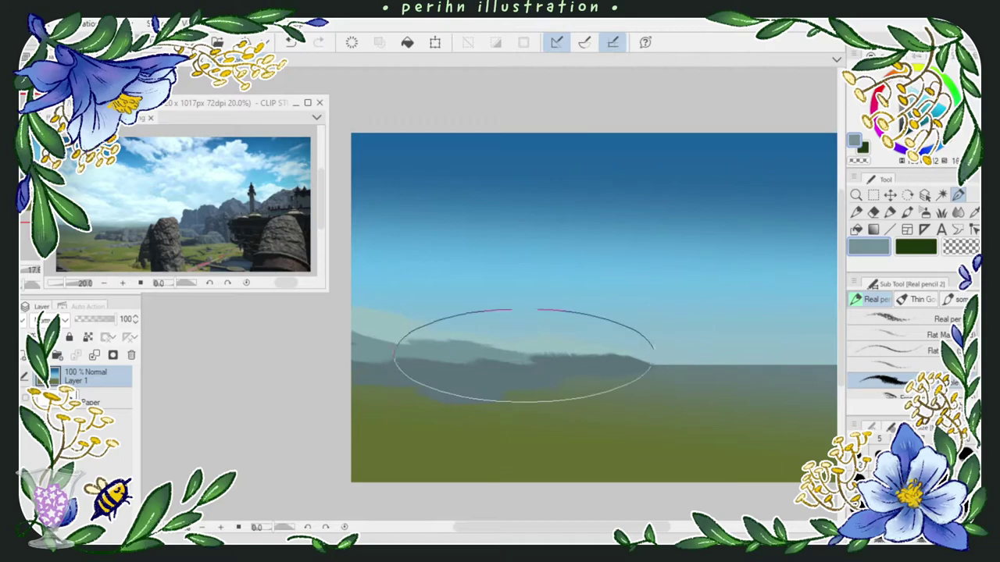
{"action": "left_click_drag", "start_coordinate": [524, 354], "coordinate": [670, 357]}
Step: Paint muted grey-green patches over the left side of the plain, using colours sampled from the reference photo
{"action": "left_click", "coordinate": [203, 235]}
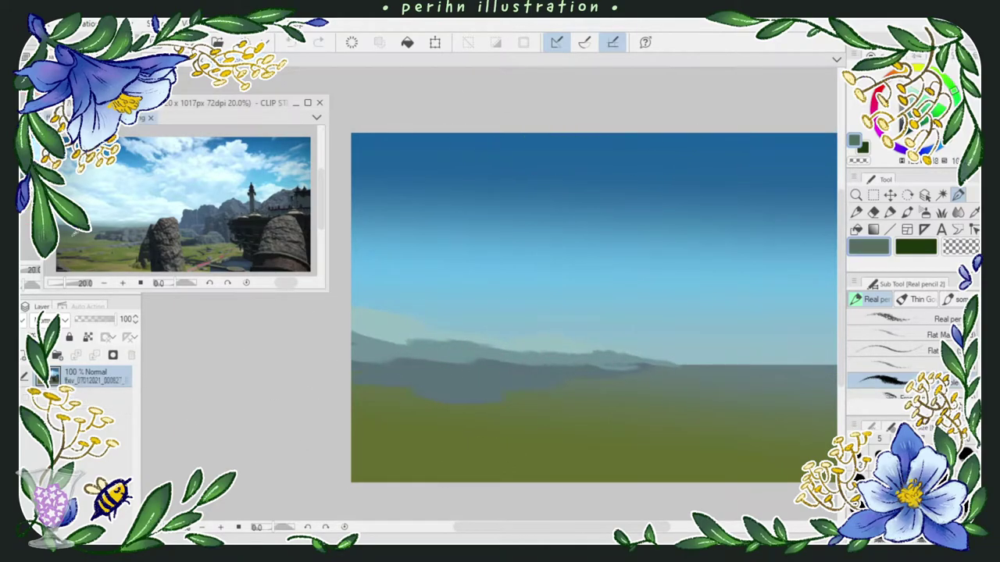
{"action": "mouse_move", "coordinate": [402, 384]}
{"action": "left_mouse_down"}
{"action": "mouse_move", "coordinate": [414, 423]}
{"action": "mouse_move", "coordinate": [378, 381]}
{"action": "mouse_move", "coordinate": [443, 374]}
{"action": "mouse_move", "coordinate": [471, 403]}
{"action": "left_mouse_up"}
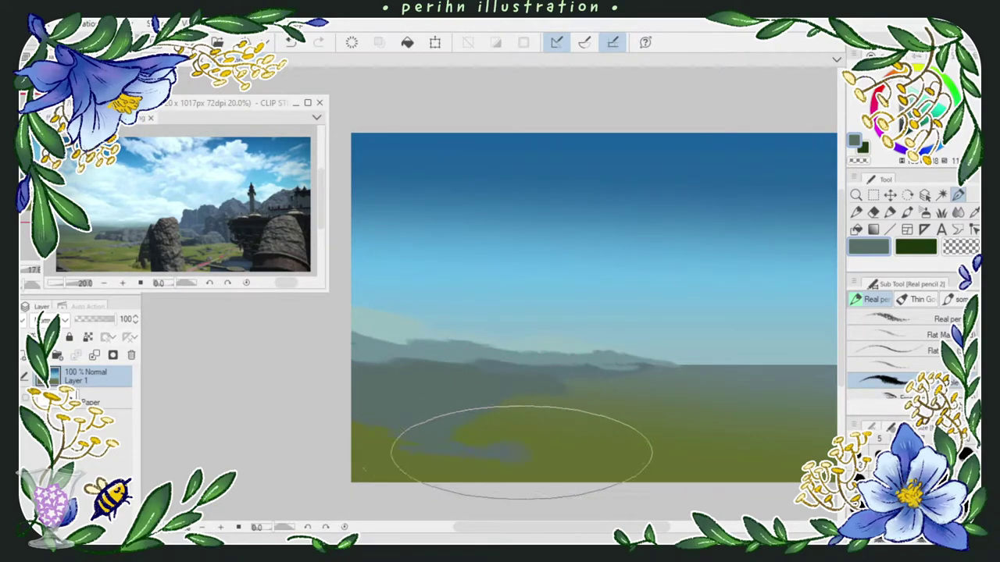
{"action": "left_click_drag", "start_coordinate": [745, 361], "coordinate": [709, 332]}
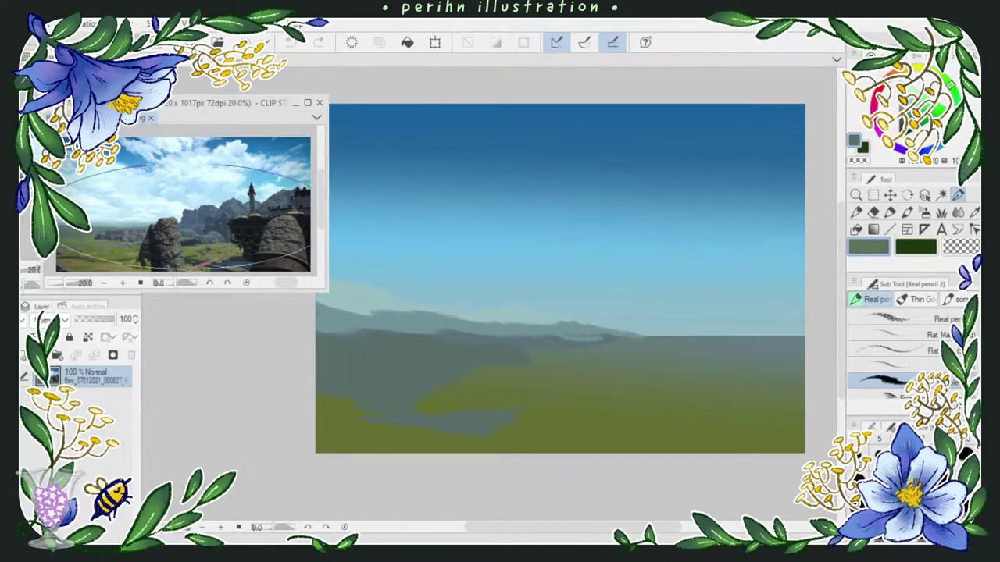
{"action": "left_click", "coordinate": [141, 222]}
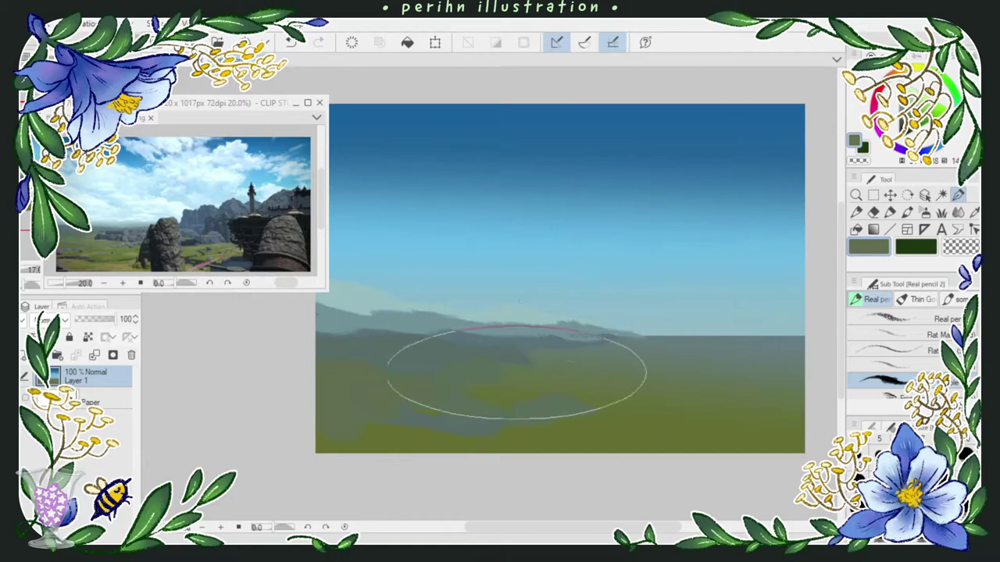
{"action": "key", "text": "ctrl+z"}
{"action": "mouse_move", "coordinate": [540, 356]}
{"action": "left_mouse_down"}
{"action": "mouse_move", "coordinate": [594, 349]}
{"action": "mouse_move", "coordinate": [564, 358]}
{"action": "left_mouse_up"}
Step: Add olive and reddish-brown patches across the middle and lower foreground with colours sampled from the reference photo
{"action": "left_click", "coordinate": [188, 223]}
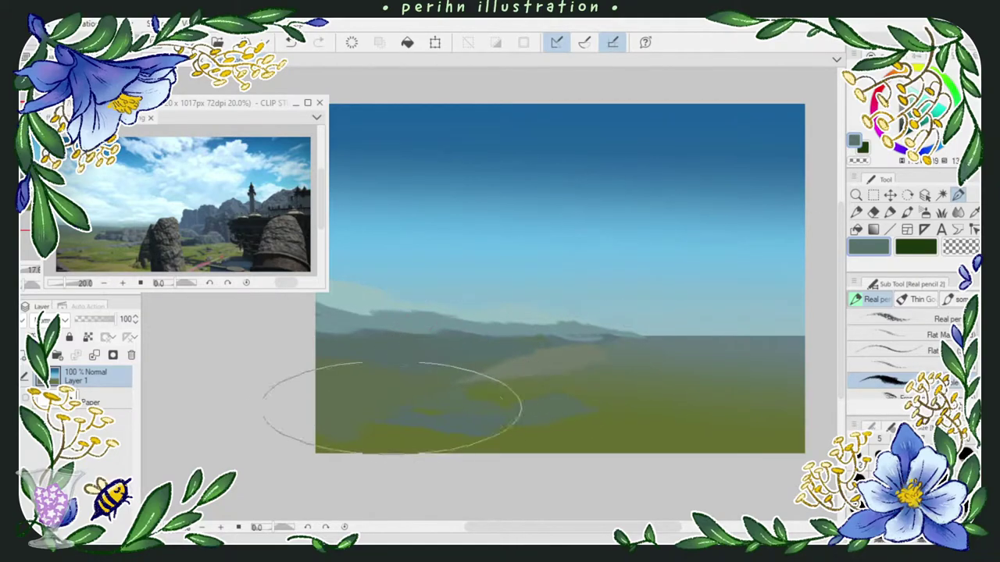
{"action": "left_click", "coordinate": [109, 250]}
{"action": "left_click_drag", "start_coordinate": [406, 402], "coordinate": [627, 401]}
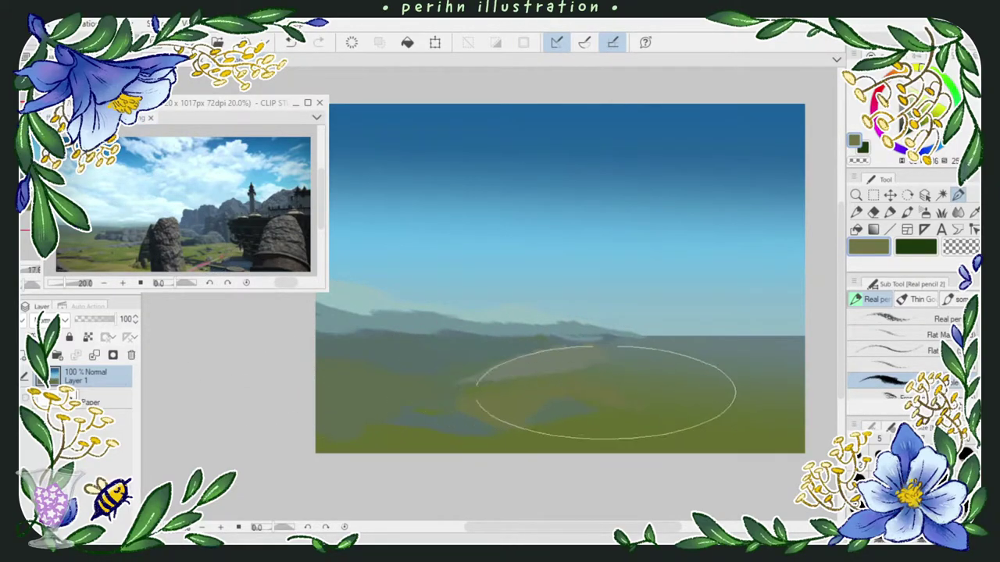
{"action": "left_click", "coordinate": [76, 268]}
{"action": "mouse_move", "coordinate": [377, 430]}
{"action": "left_mouse_down"}
{"action": "mouse_move", "coordinate": [511, 459]}
{"action": "mouse_move", "coordinate": [606, 434]}
{"action": "mouse_move", "coordinate": [607, 447]}
{"action": "mouse_move", "coordinate": [571, 405]}
{"action": "mouse_move", "coordinate": [591, 425]}
{"action": "left_mouse_up"}
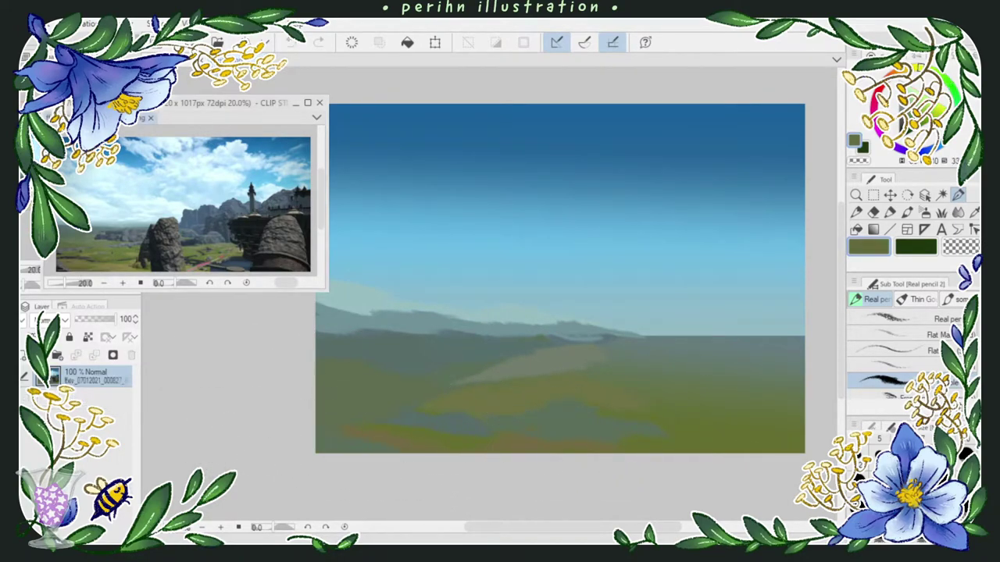
{"action": "left_click", "coordinate": [424, 440]}
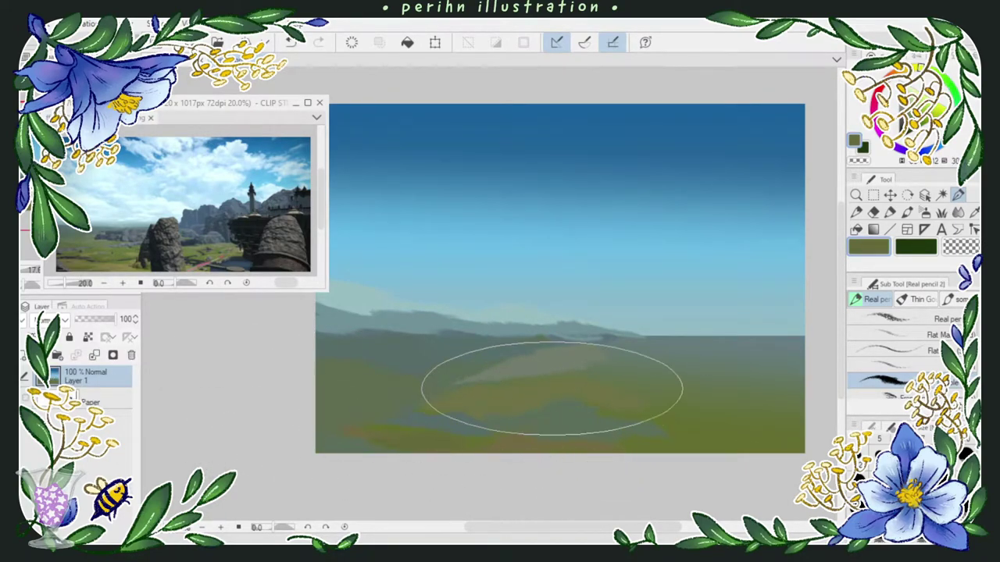
Step: Paint dark olive grass patches on the left and centre of the plain, undoing unwanted strokes
{"action": "mouse_move", "coordinate": [330, 379]}
{"action": "left_mouse_down"}
{"action": "mouse_move", "coordinate": [425, 396]}
{"action": "mouse_move", "coordinate": [421, 361]}
{"action": "mouse_move", "coordinate": [458, 380]}
{"action": "mouse_move", "coordinate": [507, 361]}
{"action": "mouse_move", "coordinate": [475, 377]}
{"action": "mouse_move", "coordinate": [507, 391]}
{"action": "mouse_move", "coordinate": [446, 400]}
{"action": "left_mouse_up"}
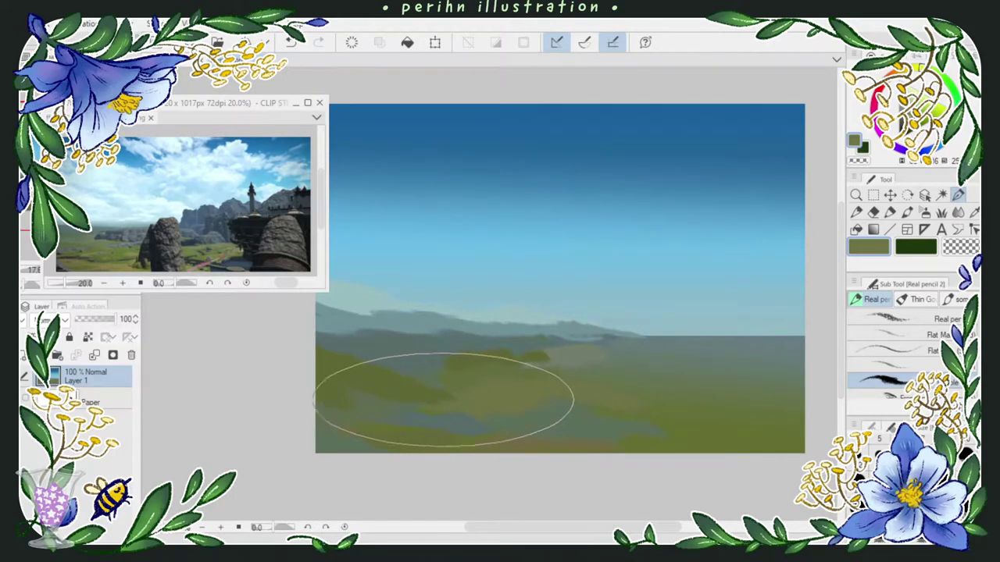
{"action": "key", "text": "ctrl+z"}
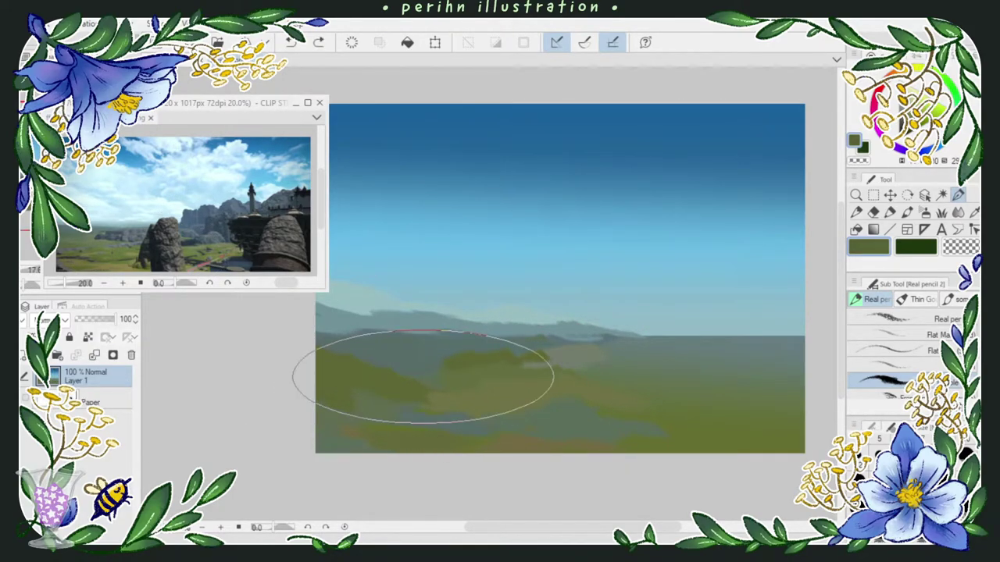
{"action": "mouse_move", "coordinate": [423, 377]}
{"action": "left_mouse_down"}
{"action": "mouse_move", "coordinate": [370, 332]}
{"action": "mouse_move", "coordinate": [482, 367]}
{"action": "left_mouse_up"}
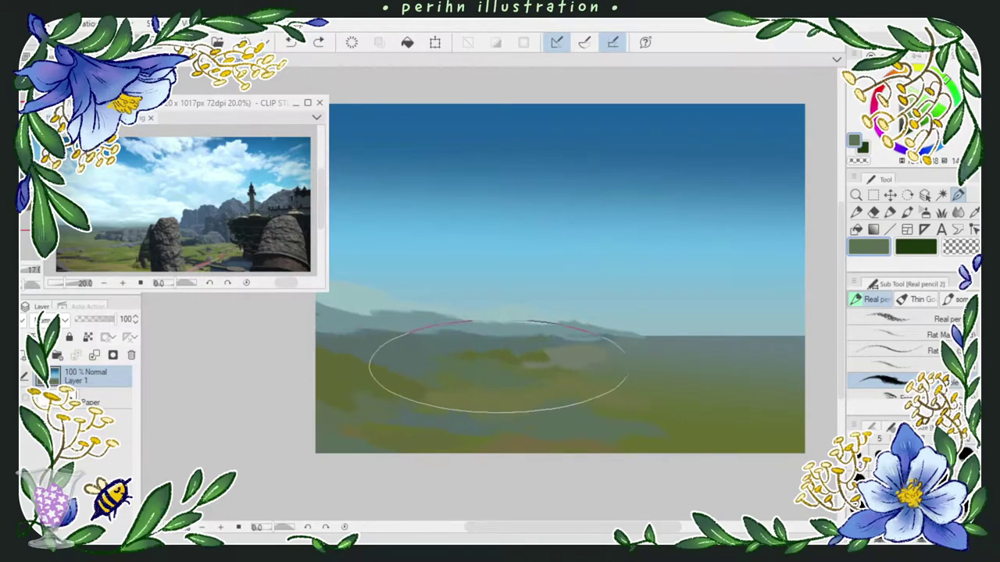
{"action": "key", "text": "ctrl+z"}
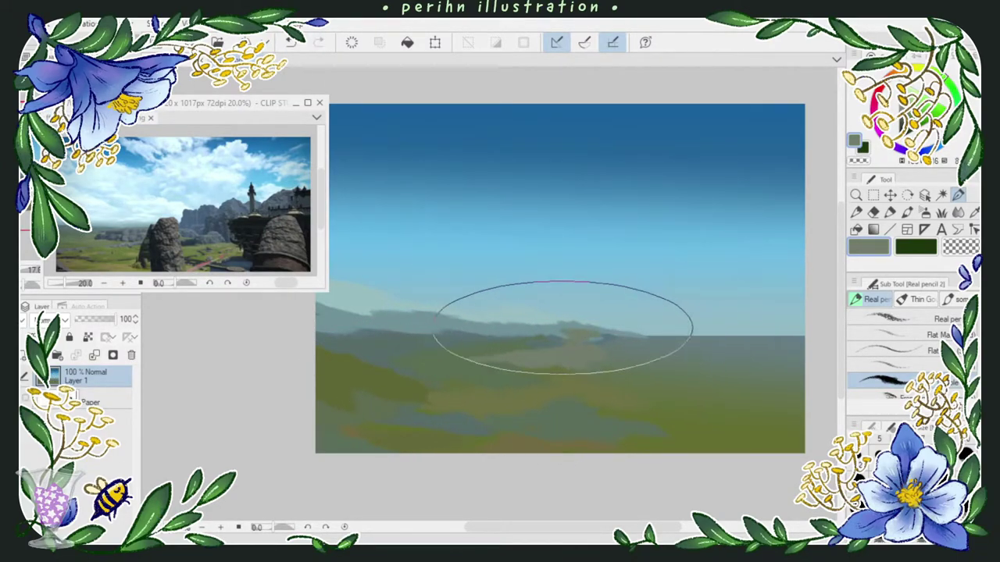
Step: Repaint the left horizon hills in blue-grey tones and add a paler, higher mountain layer behind them
{"action": "left_click", "coordinate": [78, 230]}
{"action": "mouse_move", "coordinate": [336, 330]}
{"action": "left_mouse_down"}
{"action": "mouse_move", "coordinate": [429, 341]}
{"action": "mouse_move", "coordinate": [332, 349]}
{"action": "mouse_move", "coordinate": [331, 364]}
{"action": "mouse_move", "coordinate": [469, 342]}
{"action": "left_mouse_up"}
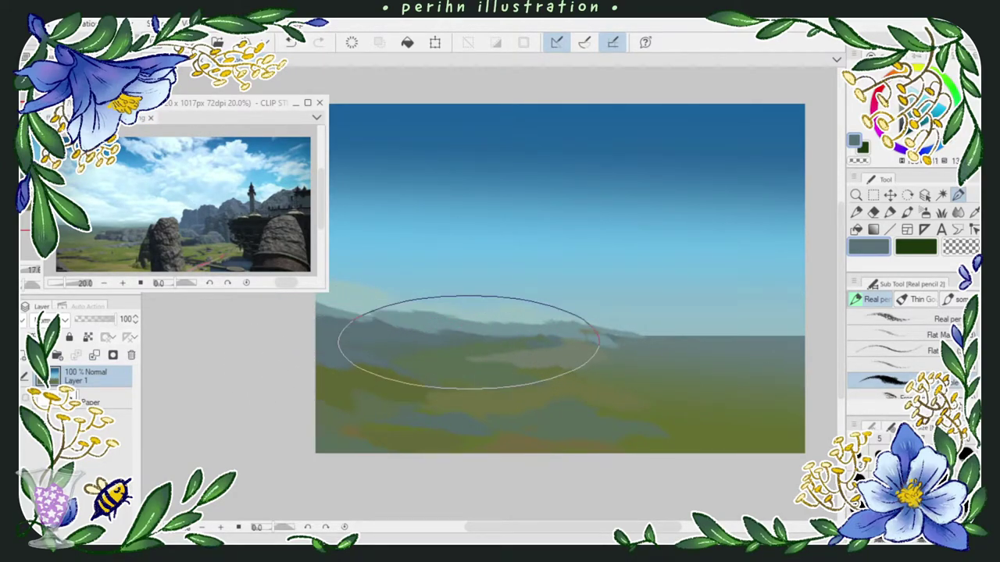
{"action": "left_click", "coordinate": [87, 242]}
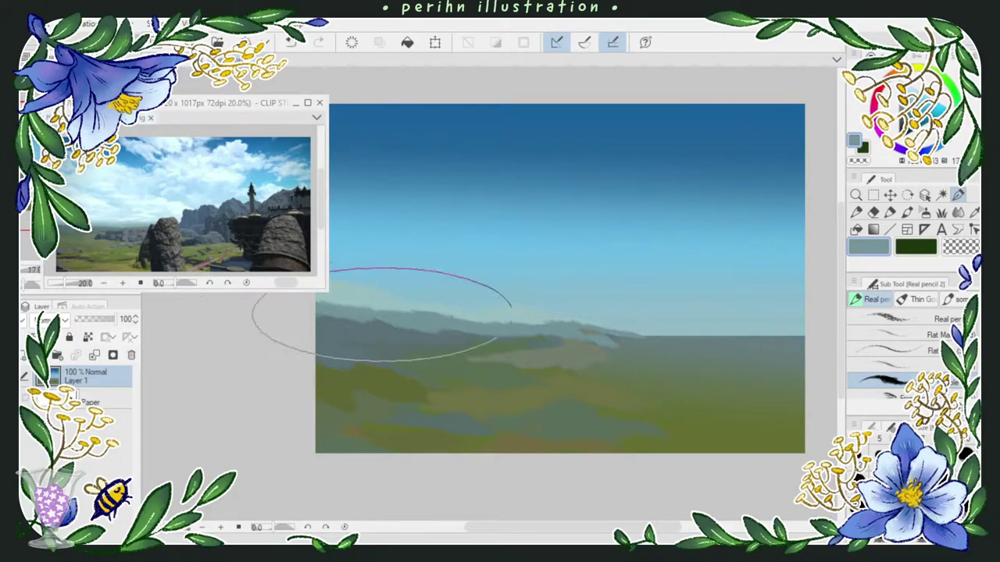
{"action": "left_click_drag", "start_coordinate": [563, 326], "coordinate": [603, 333]}
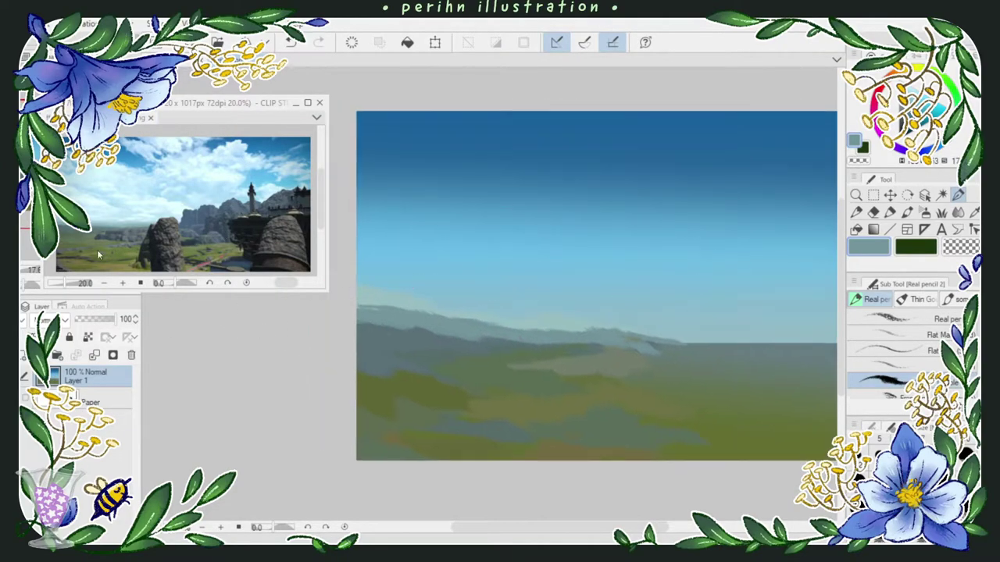
{"action": "mouse_move", "coordinate": [374, 302]}
{"action": "left_mouse_down"}
{"action": "mouse_move", "coordinate": [506, 325]}
{"action": "mouse_move", "coordinate": [480, 322]}
{"action": "left_mouse_up"}
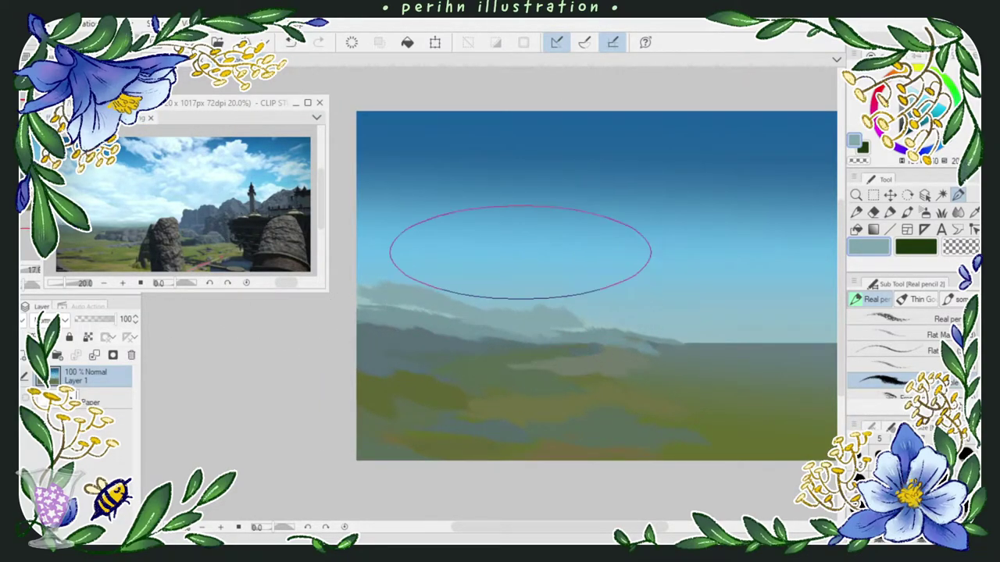
{"action": "mouse_move", "coordinate": [696, 229]}
{"action": "left_mouse_down"}
{"action": "mouse_move", "coordinate": [704, 264]}
{"action": "mouse_move", "coordinate": [674, 259]}
{"action": "left_mouse_up"}
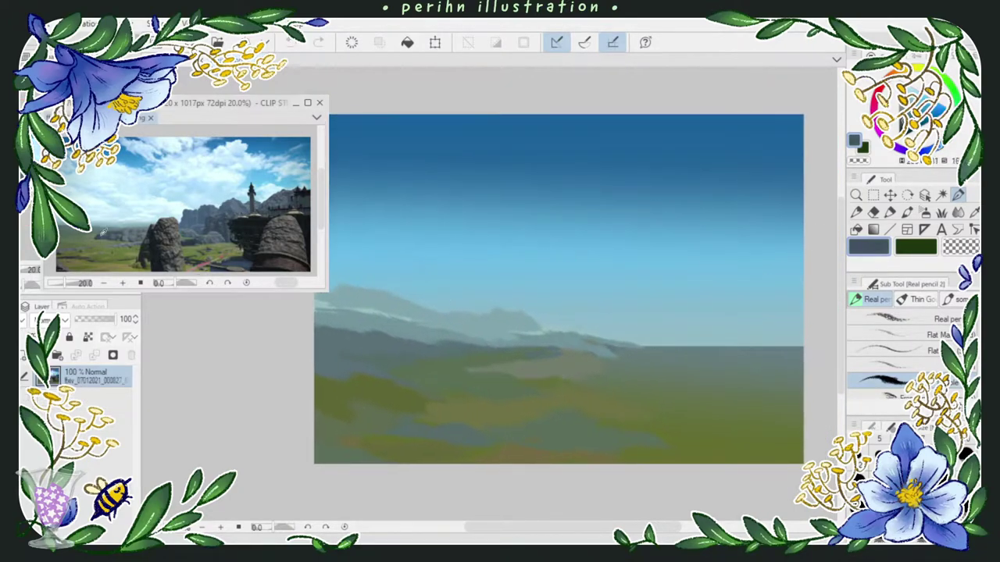
Step: Create a new layer and paint a blue-grey rock formation with a low ridge running to the right edge
{"action": "key", "text": "ctrl+shift+n"}
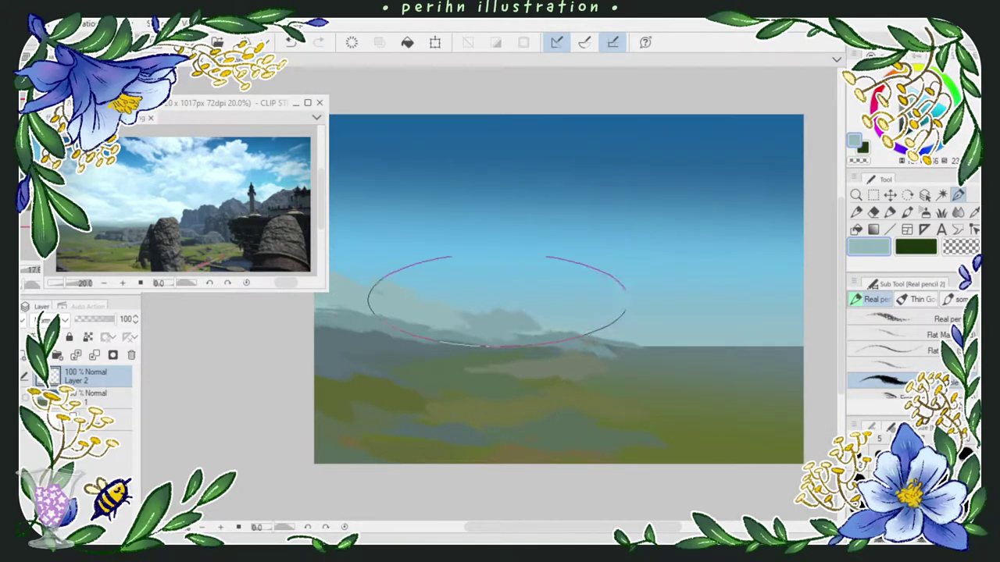
{"action": "left_click", "coordinate": [194, 172], "text": "alt"}
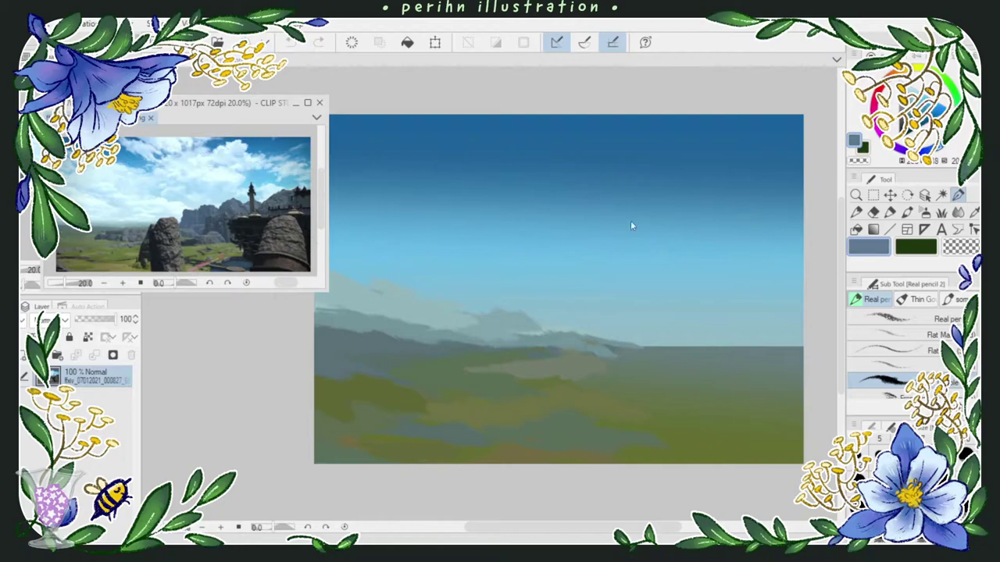
{"action": "left_click", "coordinate": [587, 272]}
{"action": "mouse_move", "coordinate": [562, 293]}
{"action": "left_mouse_down"}
{"action": "mouse_move", "coordinate": [555, 236]}
{"action": "mouse_move", "coordinate": [574, 248]}
{"action": "mouse_move", "coordinate": [572, 236]}
{"action": "mouse_move", "coordinate": [603, 248]}
{"action": "mouse_move", "coordinate": [575, 286]}
{"action": "mouse_move", "coordinate": [599, 332]}
{"action": "mouse_move", "coordinate": [656, 343]}
{"action": "mouse_move", "coordinate": [766, 341]}
{"action": "left_mouse_up"}
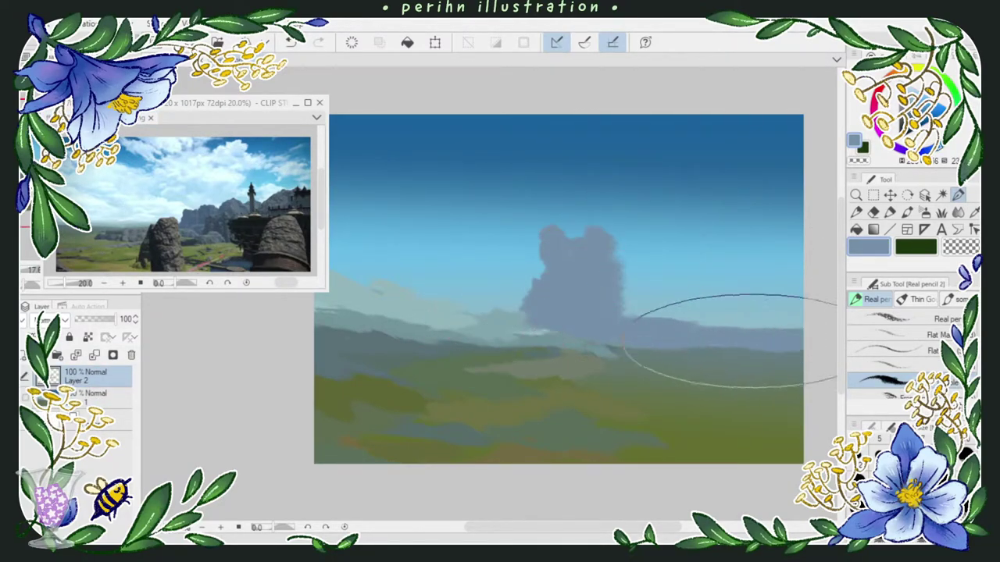
Step: Widen the top of the blue-grey rock formation and scale the layer's content down
{"action": "left_click_drag", "start_coordinate": [615, 236], "coordinate": [625, 268]}
{"action": "key", "text": "ctrl+t"}
{"action": "left_click_drag", "start_coordinate": [804, 201], "coordinate": [765, 236]}
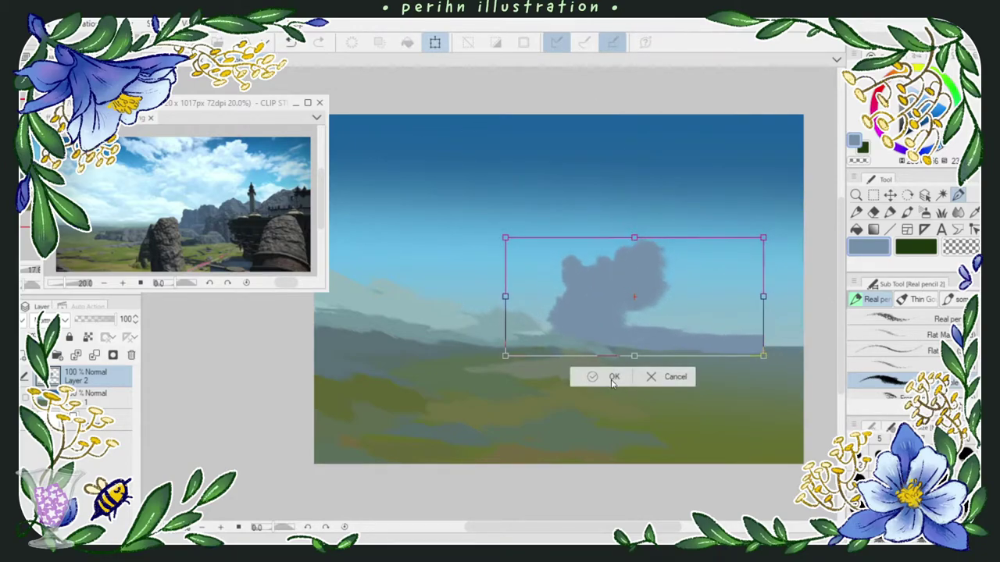
{"action": "left_click", "coordinate": [614, 377]}
Step: Extend the blue-grey rocks, scale them down again, and build them into a mountain range reaching the right edge
{"action": "mouse_move", "coordinate": [667, 249]}
{"action": "left_mouse_down"}
{"action": "mouse_move", "coordinate": [703, 221]}
{"action": "mouse_move", "coordinate": [715, 242]}
{"action": "left_mouse_up"}
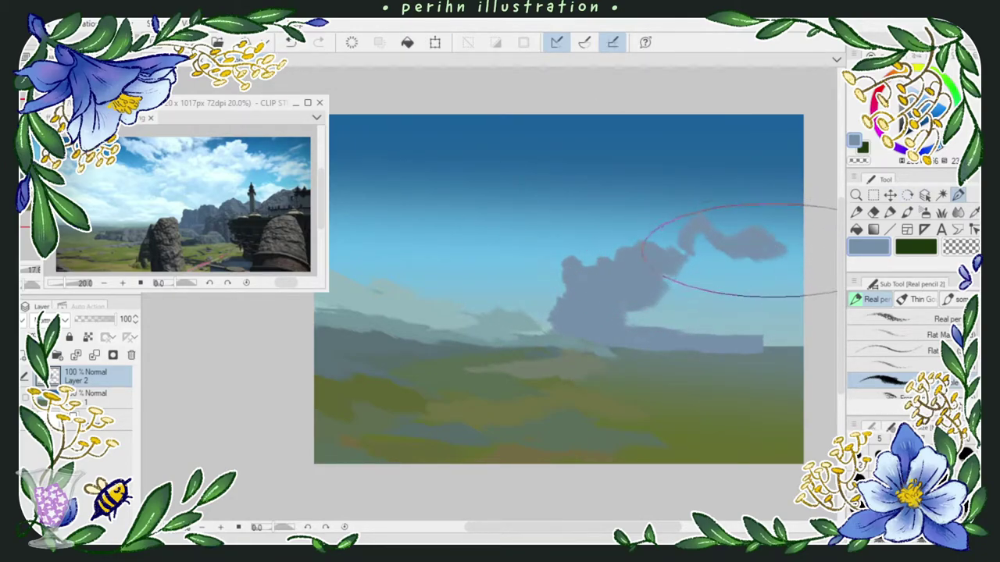
{"action": "key", "text": "ctrl+t"}
{"action": "mouse_move", "coordinate": [799, 212]}
{"action": "left_mouse_down"}
{"action": "mouse_move", "coordinate": [760, 236]}
{"action": "mouse_move", "coordinate": [731, 245]}
{"action": "mouse_move", "coordinate": [754, 271]}
{"action": "mouse_move", "coordinate": [733, 341]}
{"action": "mouse_move", "coordinate": [735, 261]}
{"action": "mouse_move", "coordinate": [710, 309]}
{"action": "mouse_move", "coordinate": [669, 315]}
{"action": "mouse_move", "coordinate": [687, 278]}
{"action": "left_mouse_up"}
{"action": "left_click", "coordinate": [603, 375]}
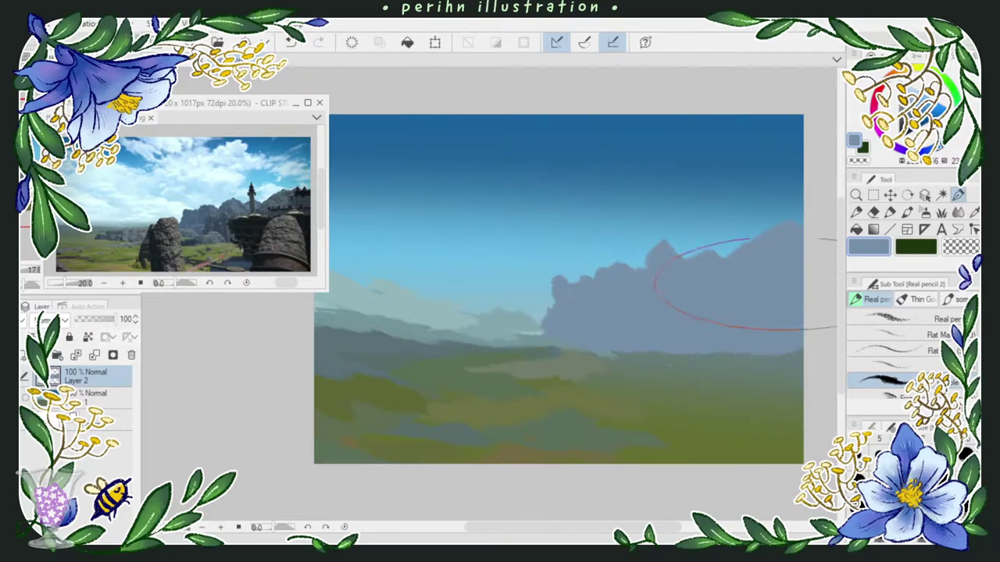
{"action": "key", "text": "ctrl+z"}
Step: Paint darker grey mid-distance hills and a tall rounded rock in front of the blue-grey mountains
{"action": "left_click", "coordinate": [475, 239], "text": "alt"}
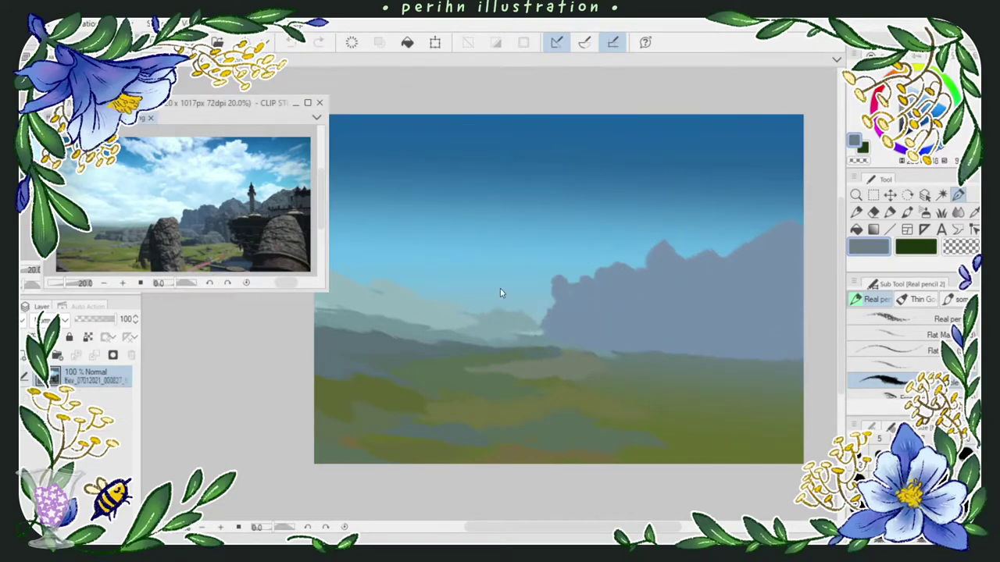
{"action": "mouse_move", "coordinate": [467, 328]}
{"action": "left_mouse_down"}
{"action": "mouse_move", "coordinate": [558, 328]}
{"action": "mouse_move", "coordinate": [508, 322]}
{"action": "mouse_move", "coordinate": [549, 319]}
{"action": "mouse_move", "coordinate": [546, 331]}
{"action": "mouse_move", "coordinate": [574, 347]}
{"action": "mouse_move", "coordinate": [591, 328]}
{"action": "mouse_move", "coordinate": [570, 329]}
{"action": "mouse_move", "coordinate": [627, 354]}
{"action": "mouse_move", "coordinate": [590, 368]}
{"action": "mouse_move", "coordinate": [646, 337]}
{"action": "mouse_move", "coordinate": [681, 356]}
{"action": "mouse_move", "coordinate": [662, 328]}
{"action": "mouse_move", "coordinate": [701, 287]}
{"action": "left_mouse_up"}
{"action": "mouse_move", "coordinate": [636, 306]}
{"action": "left_mouse_down"}
{"action": "mouse_move", "coordinate": [665, 318]}
{"action": "mouse_move", "coordinate": [641, 302]}
{"action": "mouse_move", "coordinate": [691, 289]}
{"action": "mouse_move", "coordinate": [686, 306]}
{"action": "mouse_move", "coordinate": [686, 278]}
{"action": "mouse_move", "coordinate": [706, 348]}
{"action": "left_mouse_up"}
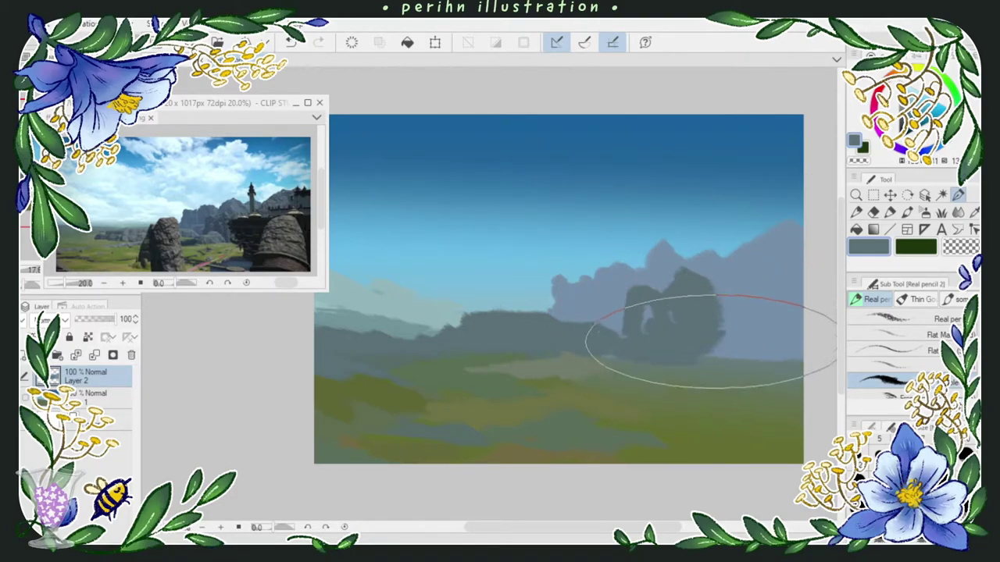
Step: Paint large light-blue clouds in the sky above the right-hand mountains
{"action": "mouse_move", "coordinate": [765, 226]}
{"action": "left_mouse_down"}
{"action": "mouse_move", "coordinate": [546, 174]}
{"action": "mouse_move", "coordinate": [557, 193]}
{"action": "left_mouse_up"}
{"action": "mouse_move", "coordinate": [518, 224]}
{"action": "left_mouse_down"}
{"action": "mouse_move", "coordinate": [616, 209]}
{"action": "mouse_move", "coordinate": [656, 216]}
{"action": "mouse_move", "coordinate": [598, 215]}
{"action": "mouse_move", "coordinate": [589, 229]}
{"action": "mouse_move", "coordinate": [652, 242]}
{"action": "mouse_move", "coordinate": [759, 207]}
{"action": "mouse_move", "coordinate": [699, 234]}
{"action": "mouse_move", "coordinate": [657, 238]}
{"action": "mouse_move", "coordinate": [782, 235]}
{"action": "mouse_move", "coordinate": [788, 208]}
{"action": "mouse_move", "coordinate": [735, 212]}
{"action": "left_mouse_up"}
{"action": "left_click_drag", "start_coordinate": [781, 180], "coordinate": [672, 141]}
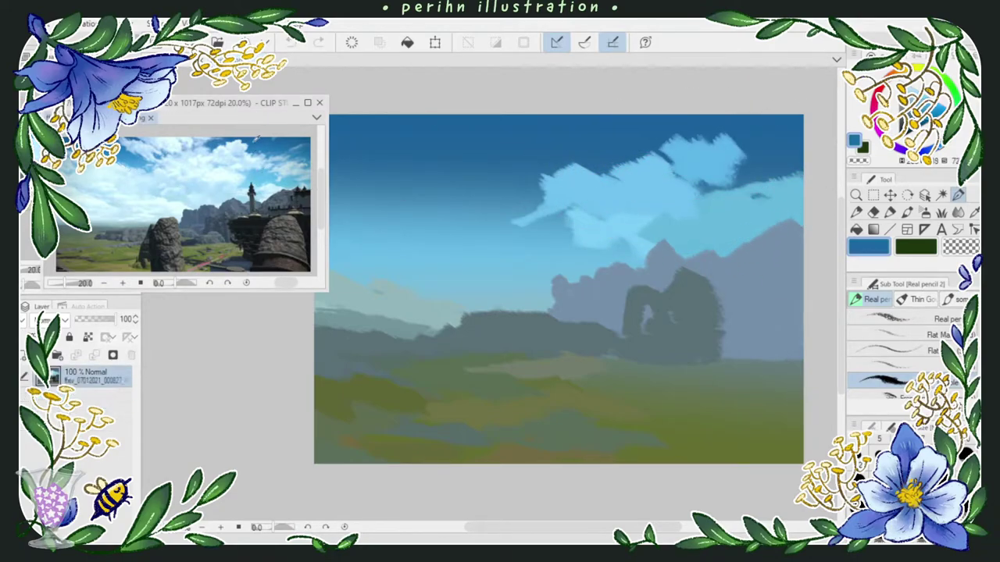
Step: Paint deeper blue across the upper sky and around the cloud edges on the layer below the mountains
{"action": "left_click_drag", "start_coordinate": [373, 143], "coordinate": [452, 174]}
{"action": "mouse_move", "coordinate": [430, 232]}
{"action": "left_mouse_down"}
{"action": "mouse_move", "coordinate": [586, 167]}
{"action": "mouse_move", "coordinate": [672, 168]}
{"action": "mouse_move", "coordinate": [552, 186]}
{"action": "left_mouse_up"}
{"action": "mouse_move", "coordinate": [754, 186]}
{"action": "left_mouse_down"}
{"action": "mouse_move", "coordinate": [737, 215]}
{"action": "mouse_move", "coordinate": [778, 202]}
{"action": "left_mouse_up"}
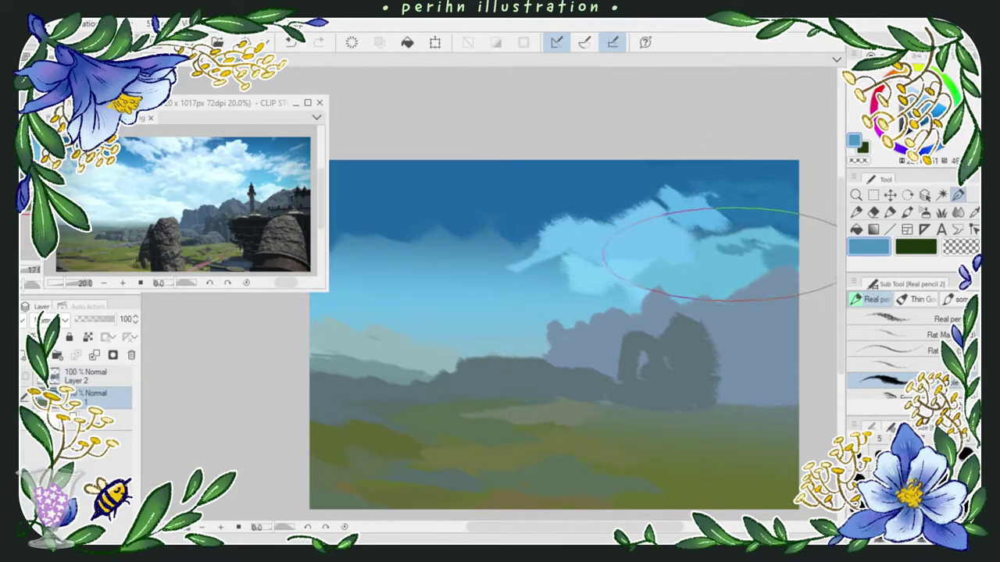
{"action": "left_click_drag", "start_coordinate": [741, 246], "coordinate": [730, 205]}
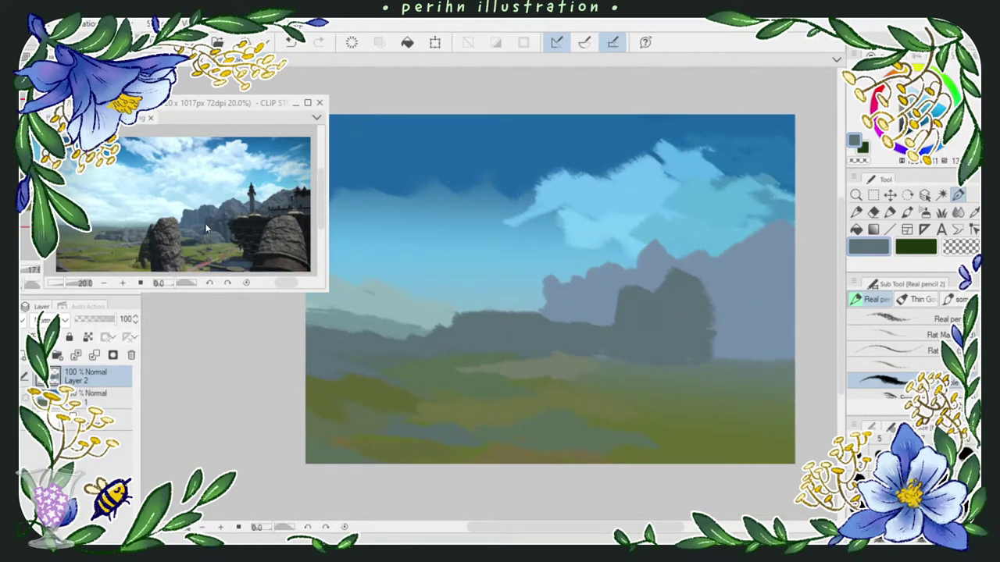
Step: Widen the dark rounded rock on the mountain layer with a sloping left side
{"action": "left_click", "coordinate": [660, 310], "text": "alt"}
{"action": "left_click_drag", "start_coordinate": [605, 324], "coordinate": [601, 293]}
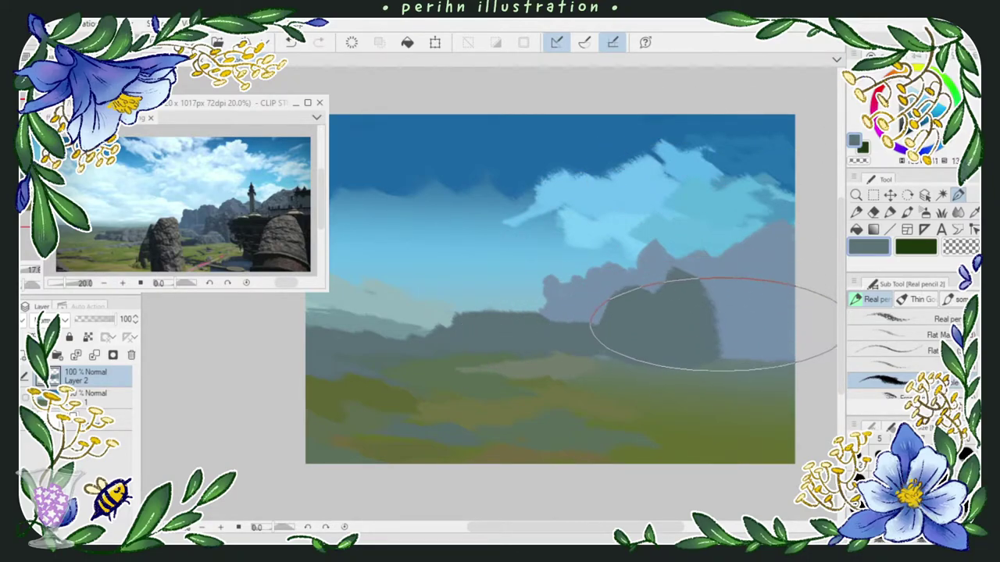
{"action": "left_click", "coordinate": [660, 313], "text": "alt"}
Step: Paint dark navy shadow strokes beneath the tan ground patch and across the left foreground, covering stray marks with olive
{"action": "left_click_drag", "start_coordinate": [586, 360], "coordinate": [514, 380]}
{"action": "left_click_drag", "start_coordinate": [323, 422], "coordinate": [389, 431]}
{"action": "left_click", "coordinate": [312, 376], "text": "alt"}
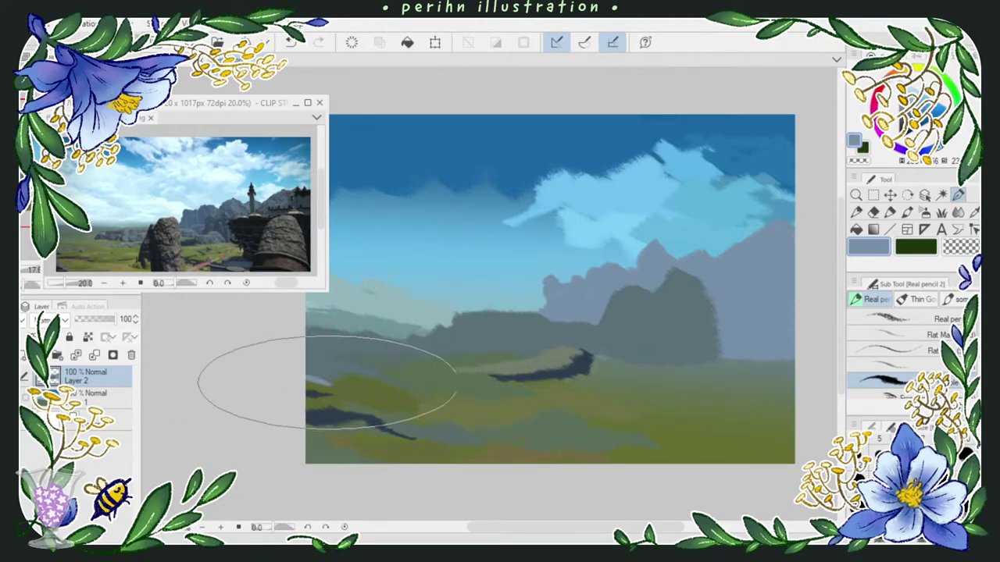
{"action": "left_click", "coordinate": [520, 359], "text": "alt"}
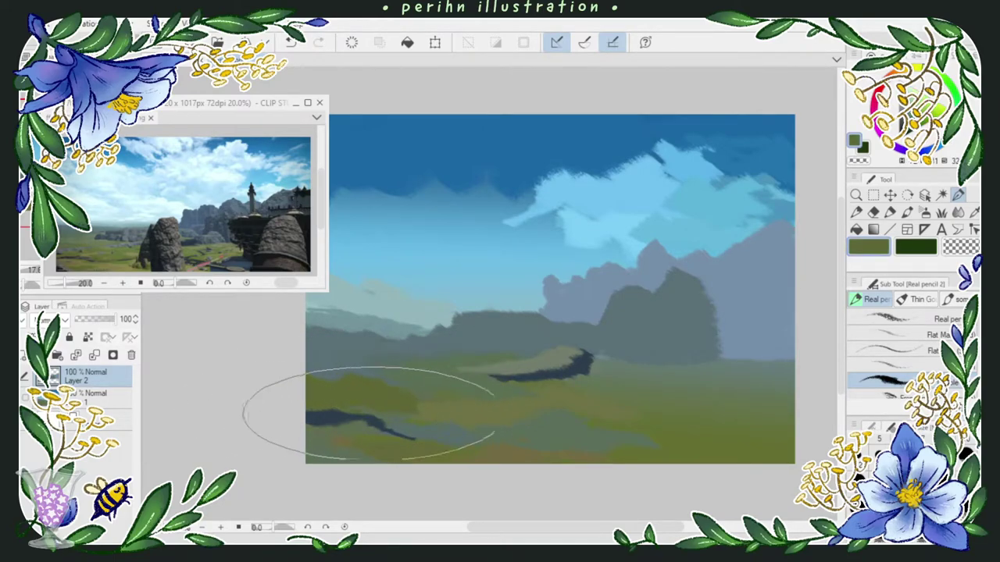
Step: Blend sampled olive into the grass and add a dark navy shadow stroke across the lower centre foreground
{"action": "left_click", "coordinate": [426, 405], "text": "alt"}
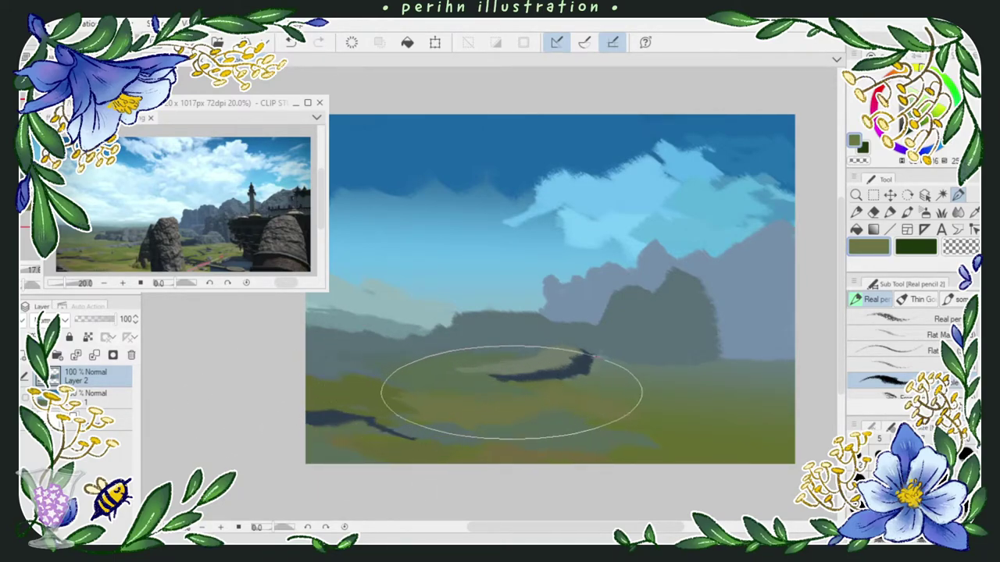
{"action": "left_click", "coordinate": [355, 418], "text": "alt"}
{"action": "left_click_drag", "start_coordinate": [496, 439], "coordinate": [564, 431]}
Step: Block in a tall dark navy rock with a smaller pointed rock beside it on a new layer above the landscape
{"action": "left_click", "coordinate": [57, 355]}
{"action": "left_click_drag", "start_coordinate": [573, 332], "coordinate": [572, 457]}
{"action": "mouse_move", "coordinate": [583, 322]}
{"action": "left_mouse_down"}
{"action": "mouse_move", "coordinate": [616, 386]}
{"action": "mouse_move", "coordinate": [591, 340]}
{"action": "mouse_move", "coordinate": [592, 419]}
{"action": "mouse_move", "coordinate": [576, 444]}
{"action": "mouse_move", "coordinate": [566, 432]}
{"action": "mouse_move", "coordinate": [562, 310]}
{"action": "left_mouse_up"}
{"action": "mouse_move", "coordinate": [520, 344]}
{"action": "left_mouse_down"}
{"action": "mouse_move", "coordinate": [500, 402]}
{"action": "mouse_move", "coordinate": [518, 364]}
{"action": "mouse_move", "coordinate": [542, 352]}
{"action": "mouse_move", "coordinate": [520, 424]}
{"action": "mouse_move", "coordinate": [528, 383]}
{"action": "left_mouse_up"}
Step: Paint olive grass at the base of the rocks and grey-brown stone facets over both dark silhouettes
{"action": "scroll", "coordinate": [586, 297], "scroll_direction": "down", "scroll_amount": 2}
{"action": "left_click", "coordinate": [508, 402], "text": "alt"}
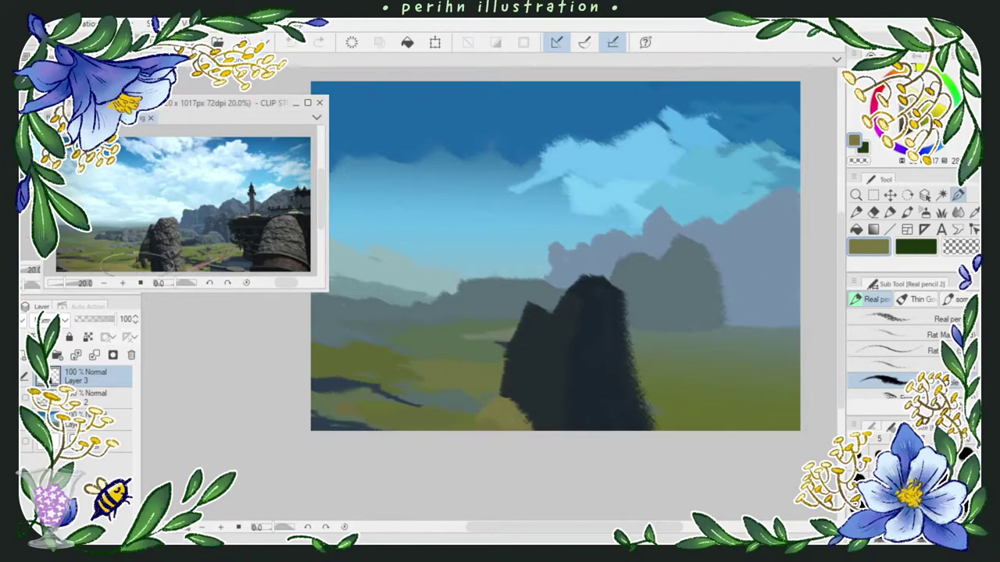
{"action": "left_click", "coordinate": [137, 269]}
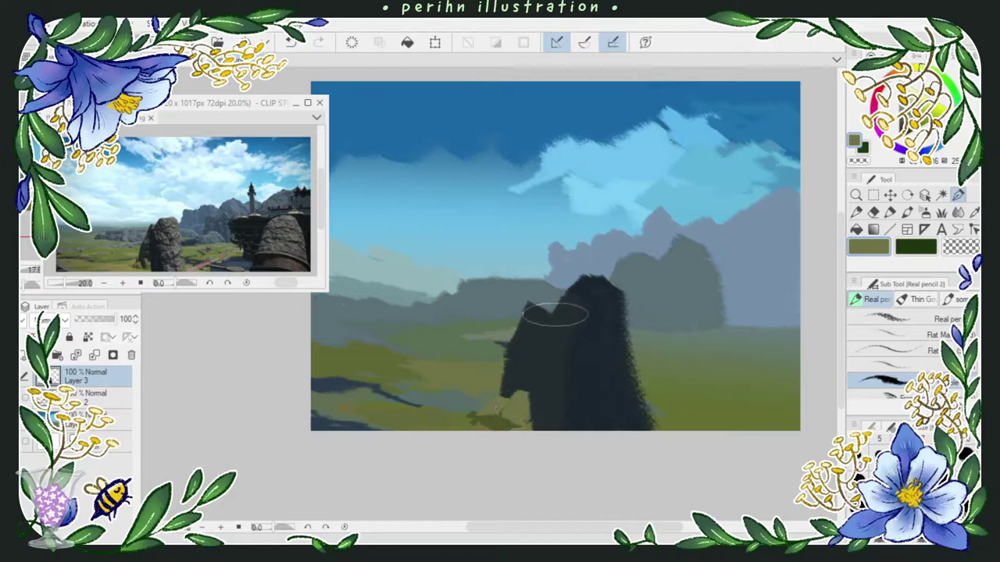
{"action": "left_click", "coordinate": [521, 346], "text": "alt"}
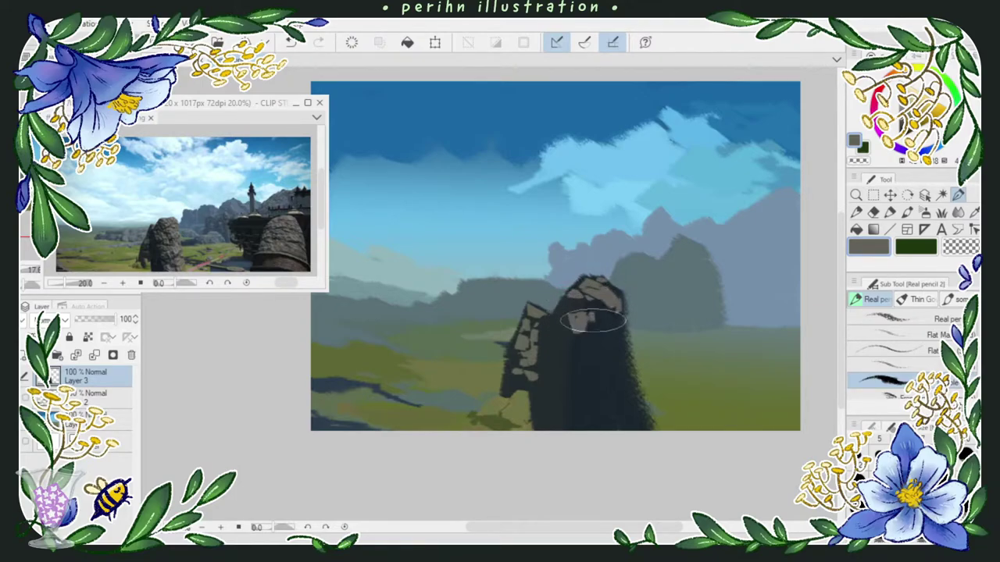
{"action": "mouse_move", "coordinate": [594, 390]}
{"action": "left_mouse_down"}
{"action": "mouse_move", "coordinate": [636, 390]}
{"action": "mouse_move", "coordinate": [547, 380]}
{"action": "left_mouse_up"}
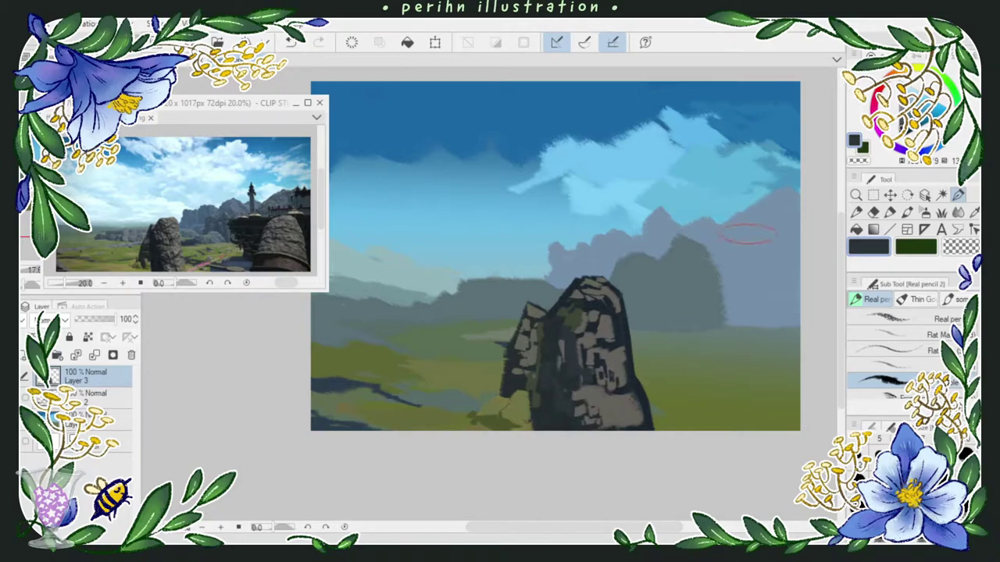
{"action": "key", "text": "ctrl+t"}
{"action": "left_click_drag", "start_coordinate": [547, 430], "coordinate": [564, 420]}
{"action": "key", "text": "Return"}
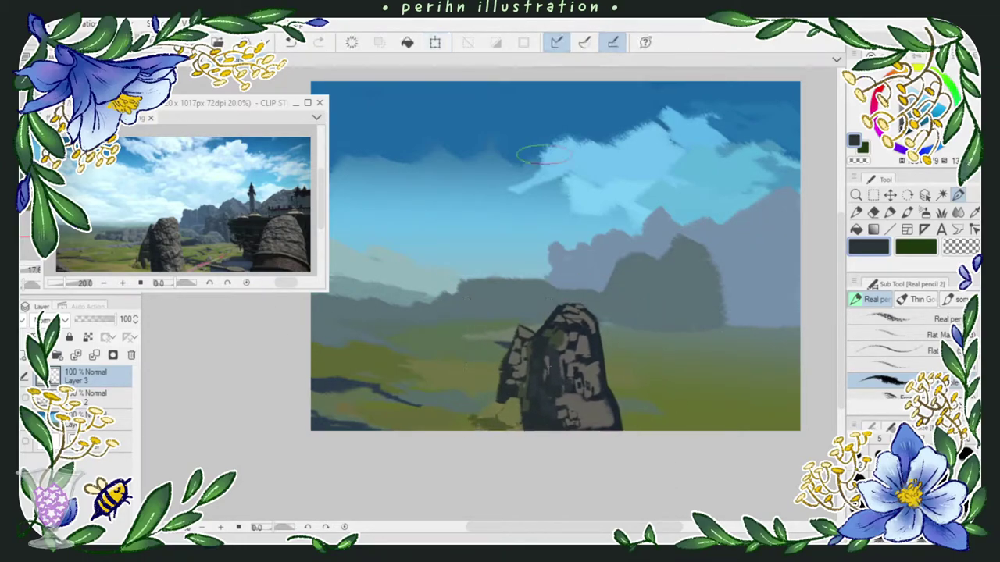
{"action": "key", "text": "ctrl+z"}
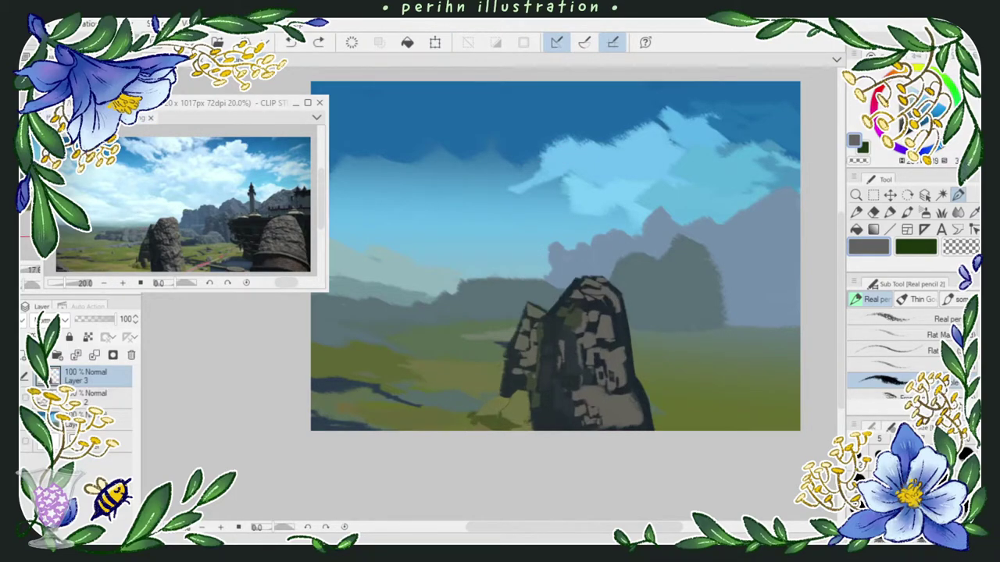
{"action": "key", "text": "ctrl+t"}
{"action": "key", "text": "Escape"}
Step: Move the painted rocks a short distance left across the meadow, keeping their size
{"action": "key", "text": "ctrl+t"}
{"action": "left_click_drag", "start_coordinate": [649, 351], "coordinate": [619, 353]}
{"action": "key", "text": "Return"}
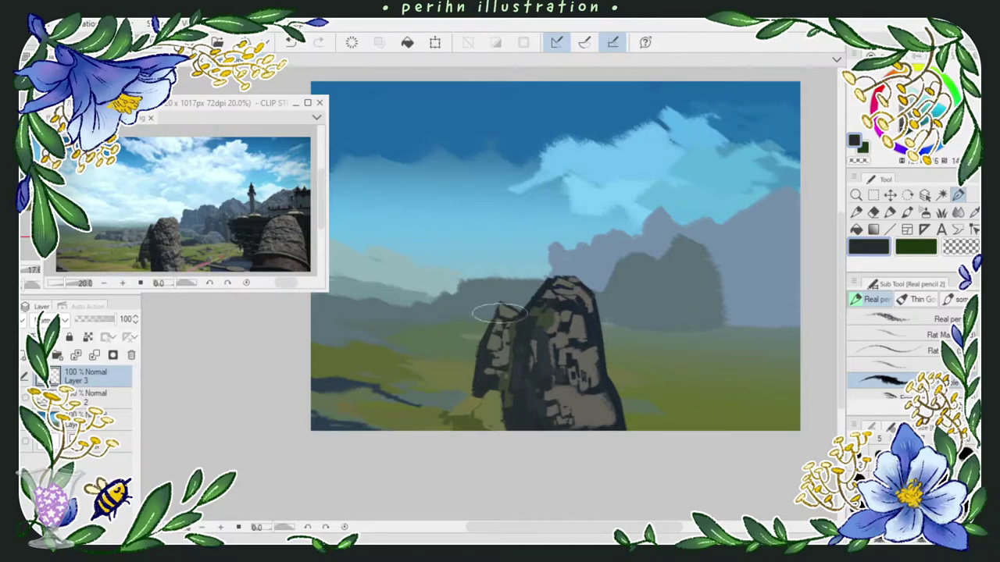
Step: Paint olive and yellowish grass around the small rock's base and blue-grey strokes at the meadow's far left
{"action": "left_click", "coordinate": [464, 395], "text": "alt"}
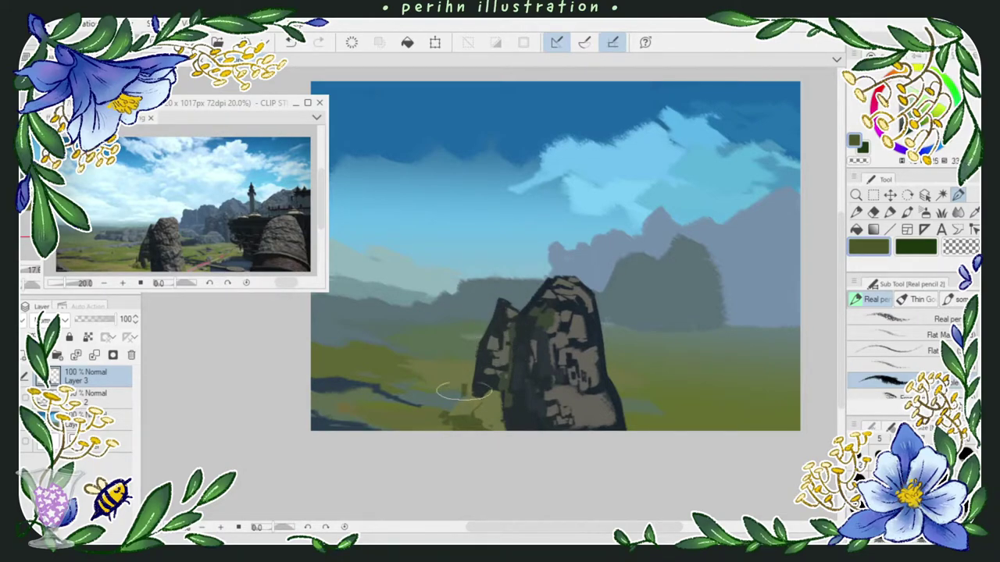
{"action": "left_click_drag", "start_coordinate": [442, 397], "coordinate": [471, 380]}
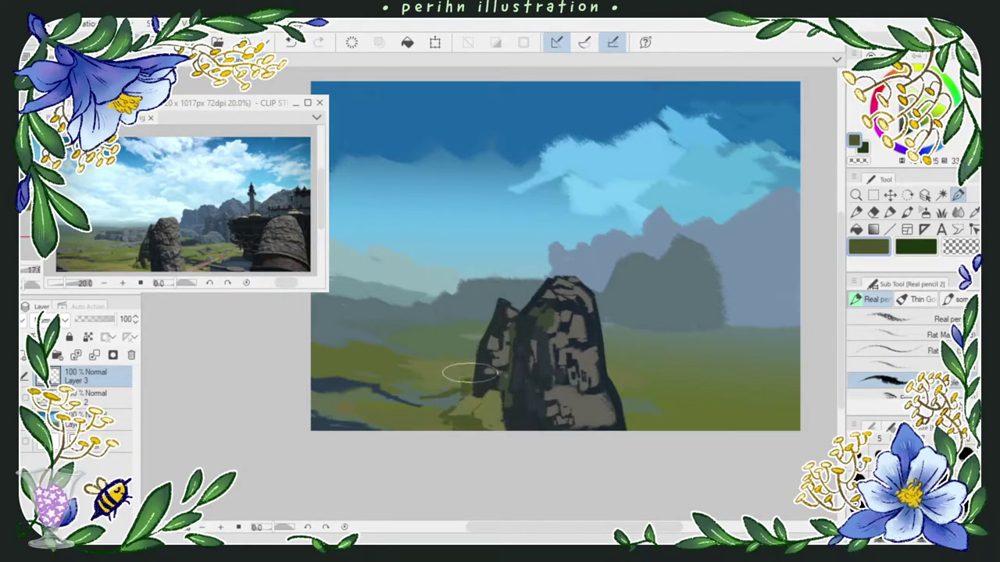
{"action": "left_click", "coordinate": [353, 395], "text": "alt"}
{"action": "key", "text": "ctrl+z"}
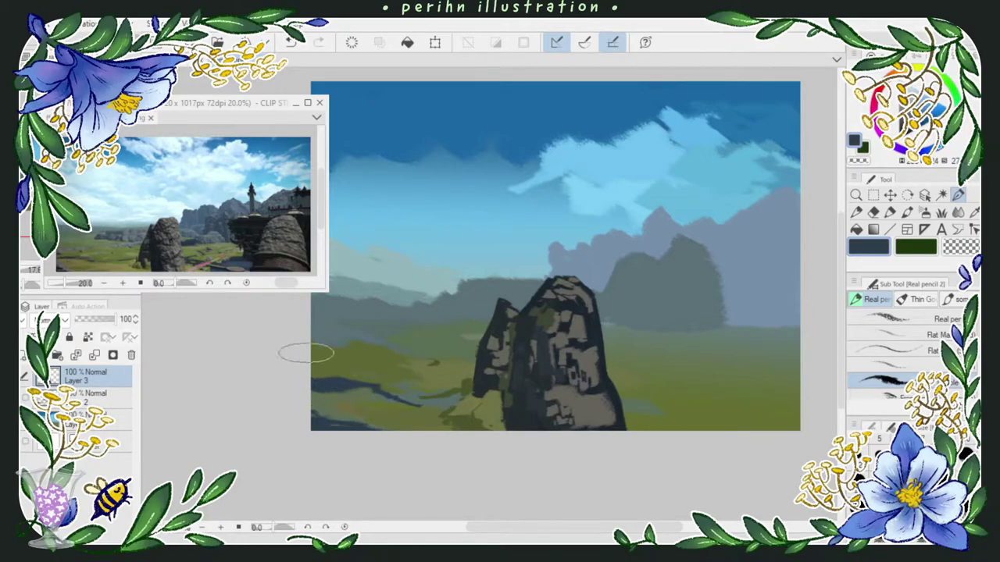
{"action": "left_click", "coordinate": [319, 321], "text": "alt"}
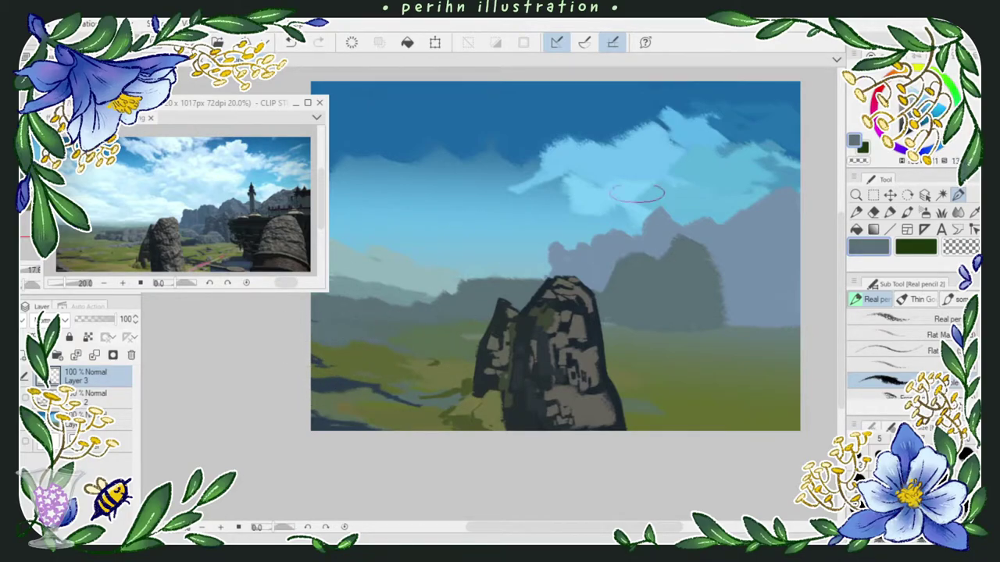
{"action": "left_click", "coordinate": [459, 400], "text": "alt"}
{"action": "left_click", "coordinate": [473, 410], "text": "alt"}
Step: Break the large middle rock's lit side into small grey-brown blocks separated by dark navy cracks
{"action": "left_click", "coordinate": [578, 406], "text": "alt"}
{"action": "mouse_move", "coordinate": [578, 407]}
{"action": "left_mouse_down"}
{"action": "mouse_move", "coordinate": [599, 392]}
{"action": "mouse_move", "coordinate": [609, 411]}
{"action": "mouse_move", "coordinate": [575, 409]}
{"action": "mouse_move", "coordinate": [563, 393]}
{"action": "mouse_move", "coordinate": [593, 367]}
{"action": "left_mouse_up"}
{"action": "left_click", "coordinate": [611, 402], "text": "alt"}
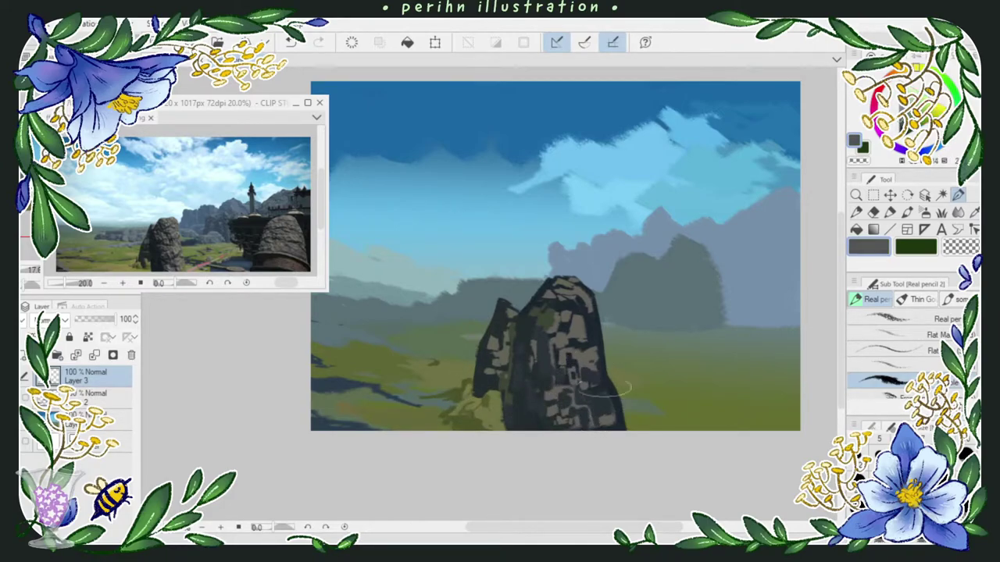
{"action": "left_click", "coordinate": [593, 380], "text": "alt"}
{"action": "left_click", "coordinate": [589, 369], "text": "alt"}
{"action": "left_click", "coordinate": [578, 358], "text": "alt"}
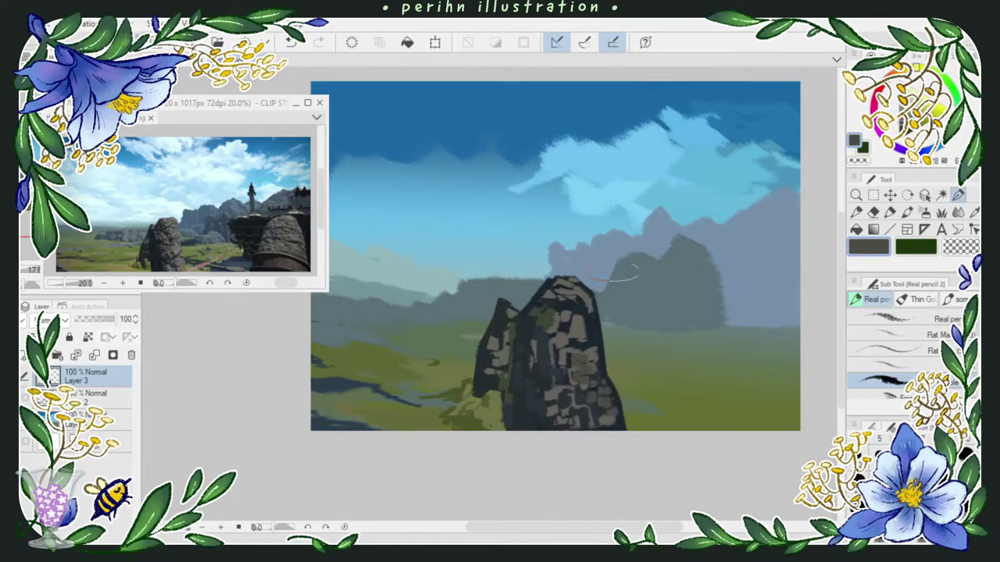
{"action": "left_click", "coordinate": [573, 327], "text": "alt"}
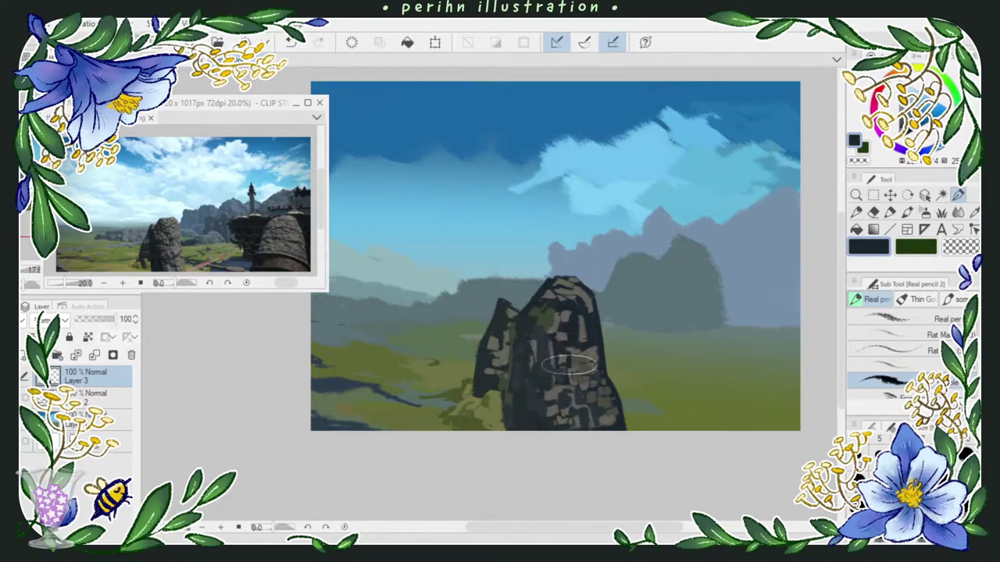
{"action": "key", "text": "ctrl+z"}
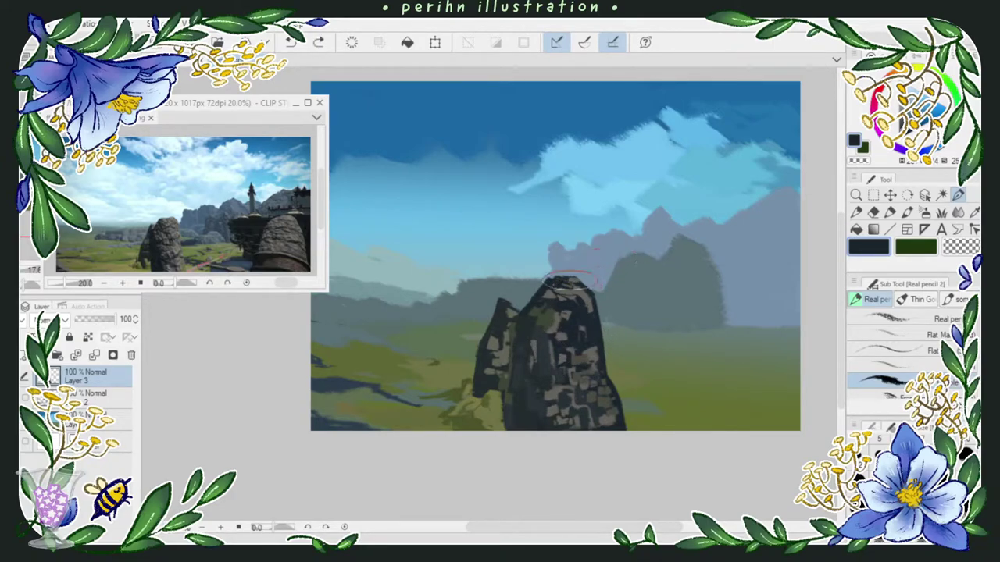
Step: Paint dark olive moss and muted grey shading on the large middle rock's shadowed left side, darkening its right edge
{"action": "left_click", "coordinate": [527, 327], "text": "alt"}
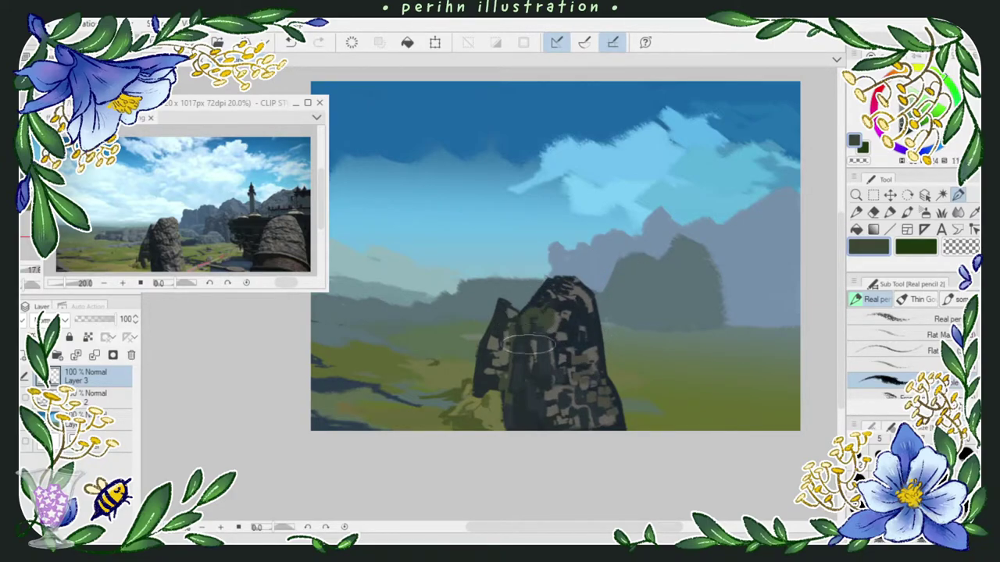
{"action": "left_click", "coordinate": [537, 333], "text": "alt"}
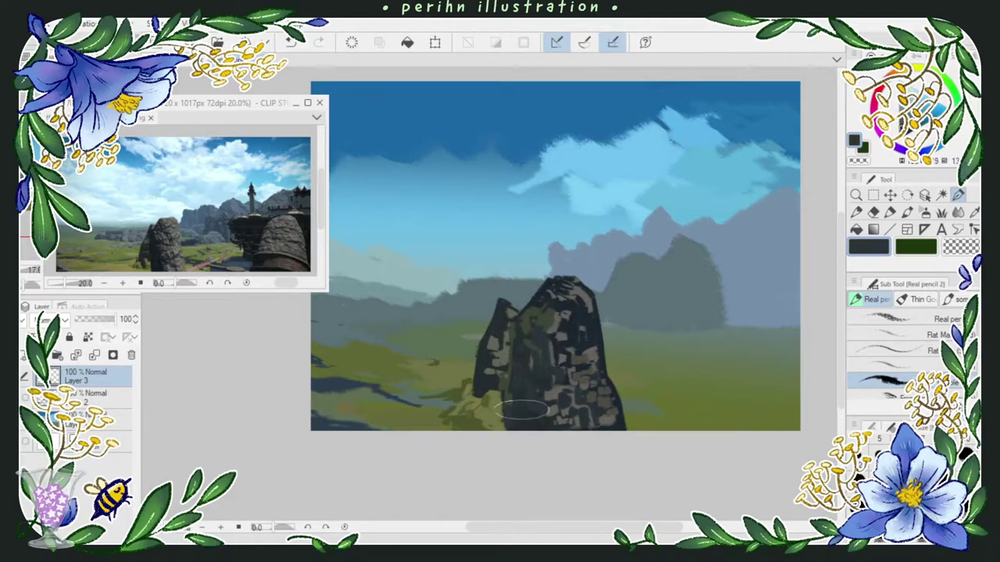
{"action": "left_click", "coordinate": [590, 299], "text": "alt"}
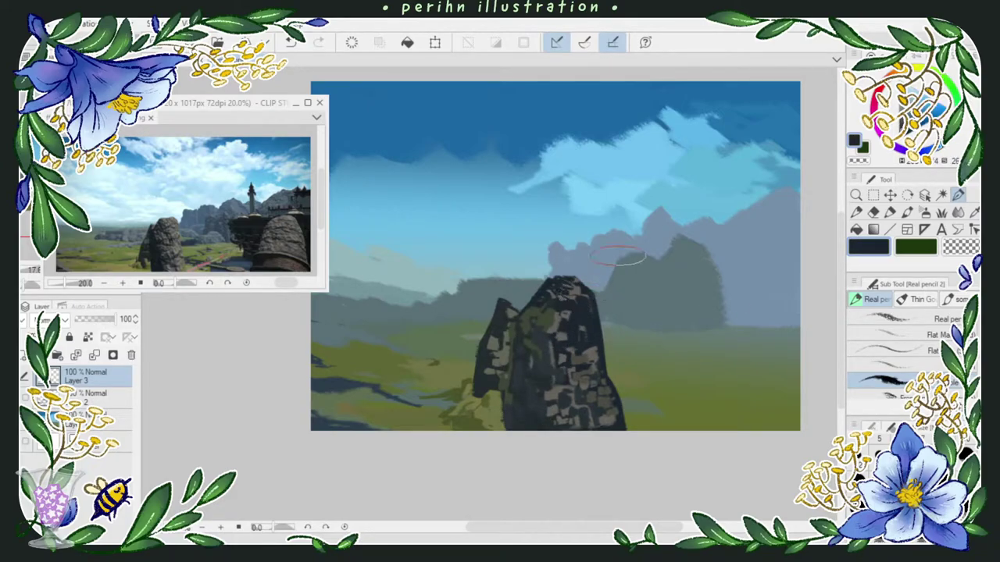
Step: Outline a tall rounded rock at the canvas's right edge and fill it with dark brown
{"action": "left_click_drag", "start_coordinate": [714, 428], "coordinate": [725, 340]}
{"action": "mouse_move", "coordinate": [730, 303]}
{"action": "left_mouse_down"}
{"action": "mouse_move", "coordinate": [778, 270]}
{"action": "mouse_move", "coordinate": [726, 361]}
{"action": "left_mouse_up"}
{"action": "mouse_move", "coordinate": [769, 270]}
{"action": "left_mouse_down"}
{"action": "mouse_move", "coordinate": [797, 336]}
{"action": "mouse_move", "coordinate": [712, 430]}
{"action": "mouse_move", "coordinate": [727, 348]}
{"action": "left_mouse_up"}
{"action": "left_click", "coordinate": [856, 229]}
{"action": "left_click", "coordinate": [754, 347]}
{"action": "key", "text": "p"}
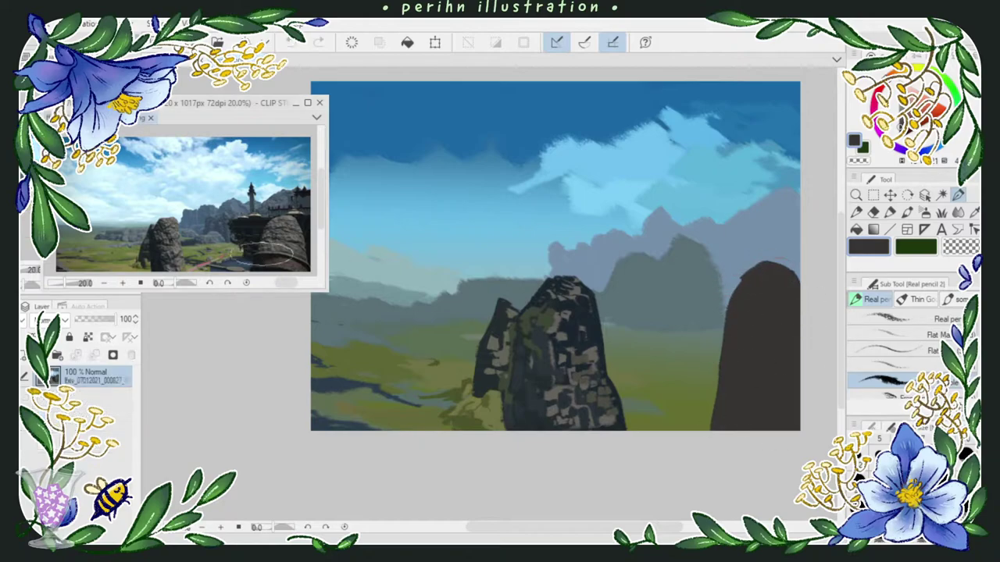
Step: Paint a grey horizontal band, stone highlights above it and near-black shadows below it on the right-hand rock
{"action": "left_click", "coordinate": [258, 252]}
{"action": "left_click_drag", "start_coordinate": [715, 352], "coordinate": [797, 353]}
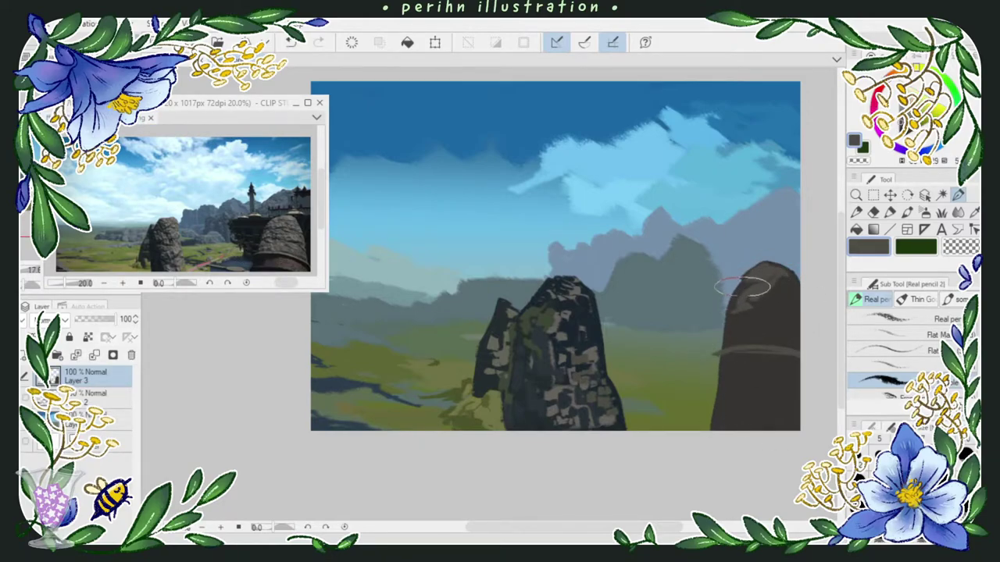
{"action": "left_click", "coordinate": [746, 351], "text": "alt"}
{"action": "key", "text": "ctrl+z"}
{"action": "mouse_move", "coordinate": [784, 360]}
{"action": "left_mouse_down"}
{"action": "mouse_move", "coordinate": [724, 370]}
{"action": "mouse_move", "coordinate": [742, 403]}
{"action": "mouse_move", "coordinate": [777, 405]}
{"action": "left_mouse_up"}
{"action": "key", "text": "ctrl+z"}
Step: Select the large middle rock, delete it from the rock layer and clear the selection
{"action": "key", "text": "m"}
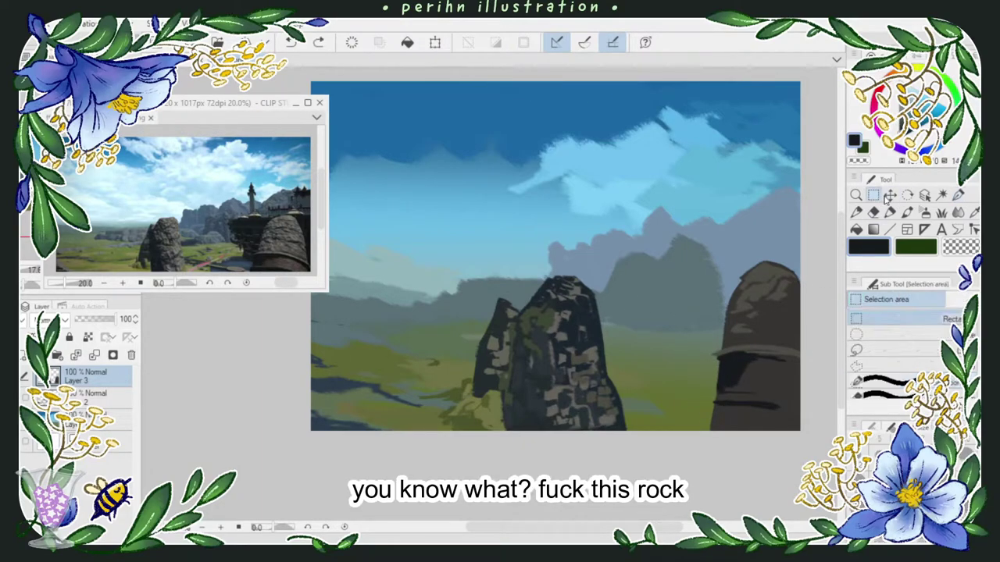
{"action": "mouse_move", "coordinate": [636, 365]}
{"action": "left_mouse_down"}
{"action": "mouse_move", "coordinate": [508, 339]}
{"action": "mouse_move", "coordinate": [516, 328]}
{"action": "left_mouse_up"}
{"action": "key", "text": "Delete"}
{"action": "key", "text": "ctrl+d"}
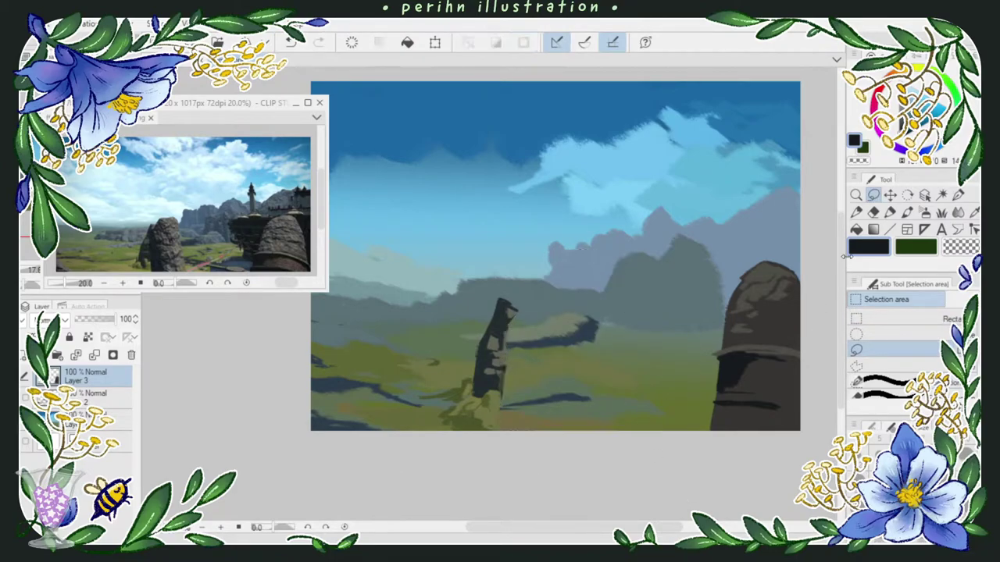
Step: Scale the rock layer down slightly and extend the right-hand rock and its grey band to the canvas edge
{"action": "key", "text": "ctrl+t"}
{"action": "left_click", "coordinate": [525, 451]}
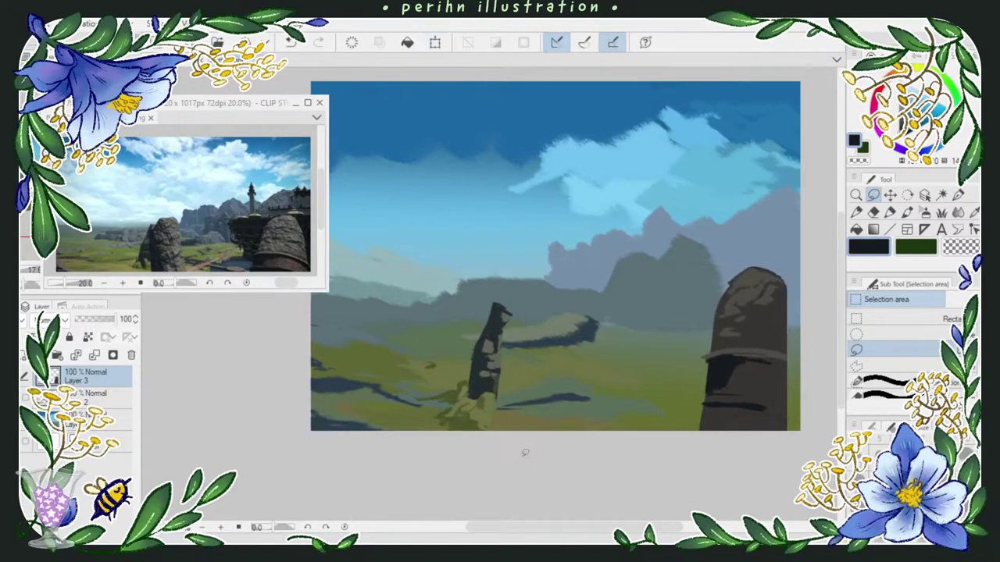
{"action": "left_click", "coordinate": [959, 195]}
{"action": "left_click_drag", "start_coordinate": [785, 304], "coordinate": [797, 398]}
{"action": "left_click_drag", "start_coordinate": [707, 361], "coordinate": [784, 362]}
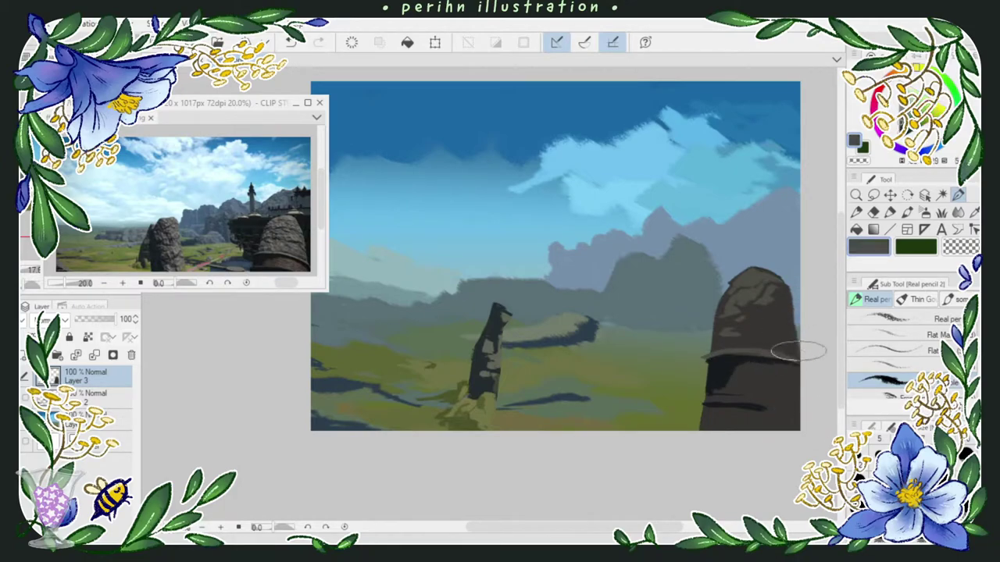
Step: Add dark cracks and grey-brown facets to the right-hand rock, above and below its horizontal band
{"action": "left_click", "coordinate": [715, 293], "text": "alt"}
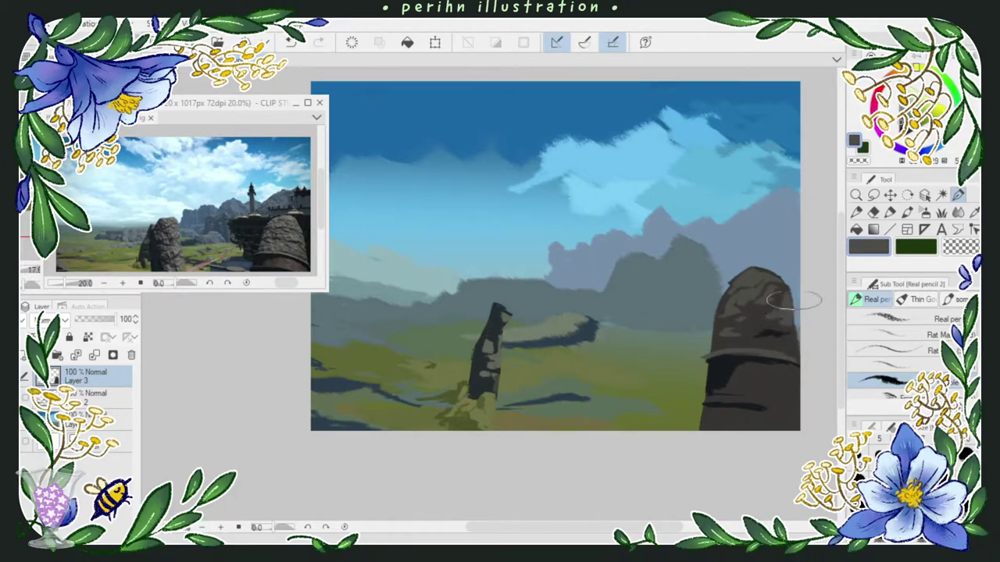
{"action": "left_click", "coordinate": [785, 313], "text": "alt"}
{"action": "left_click", "coordinate": [722, 370], "text": "alt"}
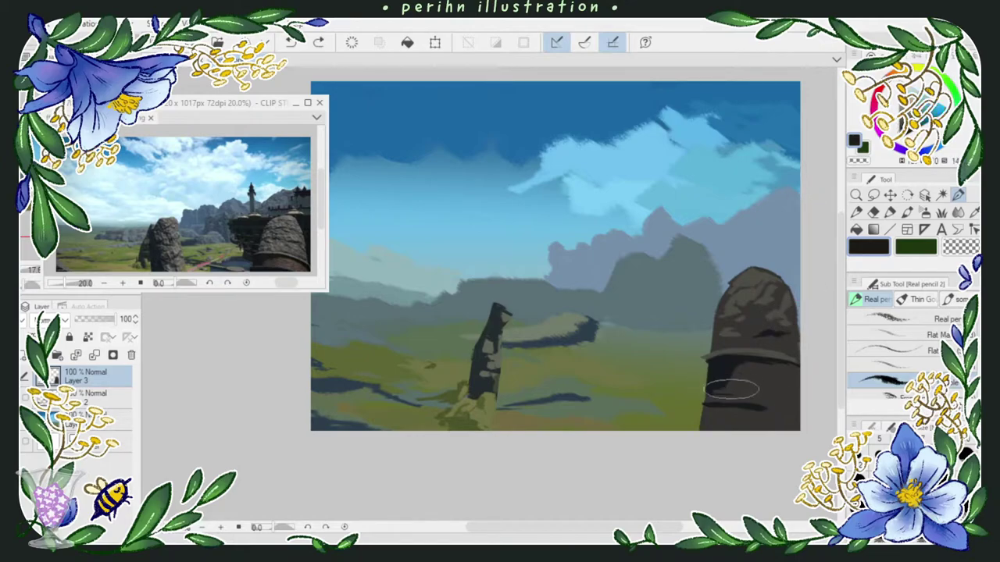
{"action": "key", "text": "ctrl+z"}
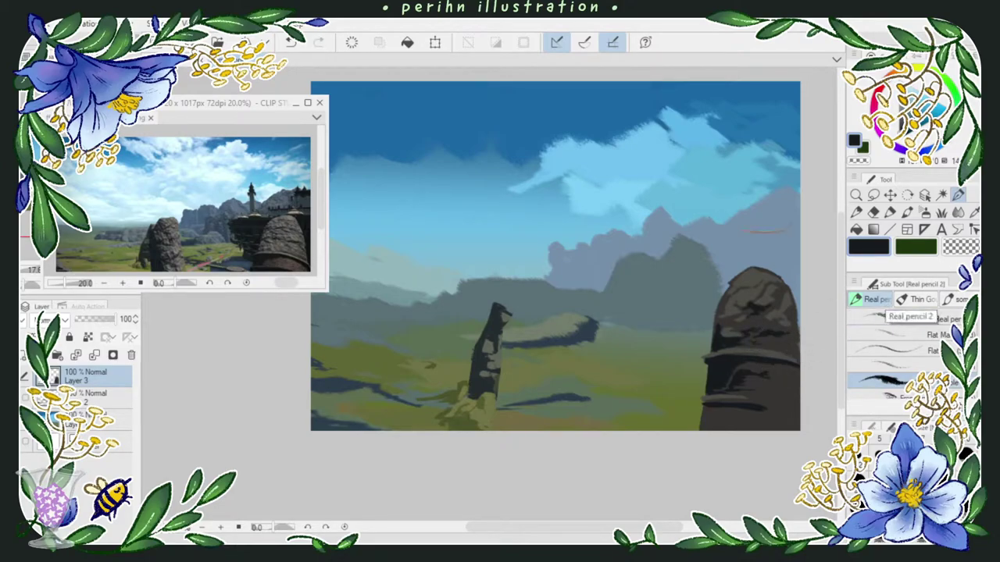
Step: Move the rocks upward and scale down the small left rock together with its grass clump
{"action": "key", "text": "ctrl+t"}
{"action": "left_click_drag", "start_coordinate": [709, 351], "coordinate": [711, 320]}
{"action": "left_click", "coordinate": [532, 420]}
{"action": "key", "text": "m"}
{"action": "mouse_move", "coordinate": [578, 228]}
{"action": "left_mouse_down"}
{"action": "mouse_move", "coordinate": [516, 425]}
{"action": "mouse_move", "coordinate": [589, 247]}
{"action": "mouse_move", "coordinate": [588, 267]}
{"action": "left_mouse_up"}
{"action": "key", "text": "ctrl+t"}
{"action": "key", "text": "Return"}
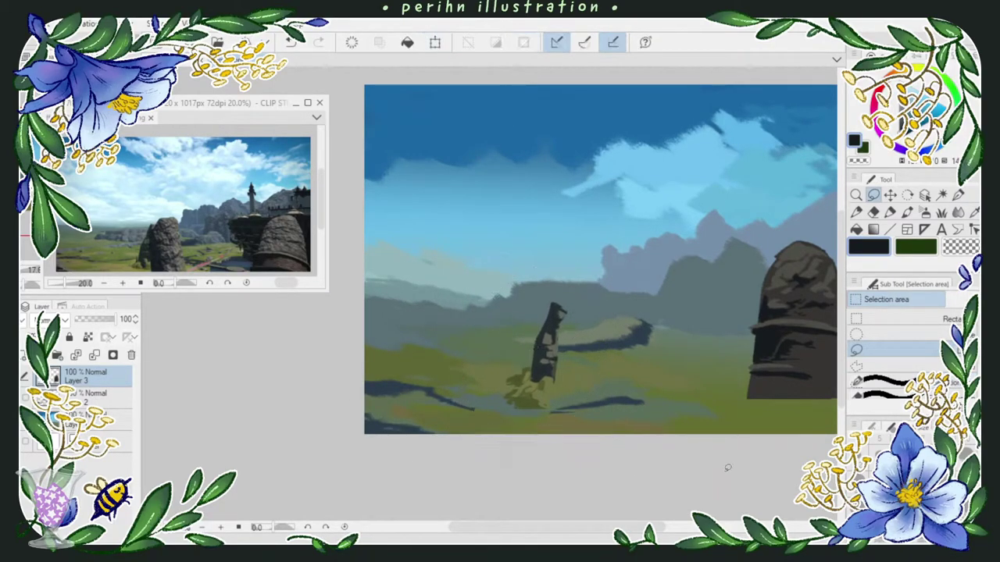
Step: Enlarge and tilt the selected right-hand rock, positioning it down to the canvas's bottom edge
{"action": "key", "text": "ctrl+t"}
{"action": "left_click_drag", "start_coordinate": [616, 427], "coordinate": [583, 490]}
{"action": "left_click_drag", "start_coordinate": [798, 334], "coordinate": [795, 367]}
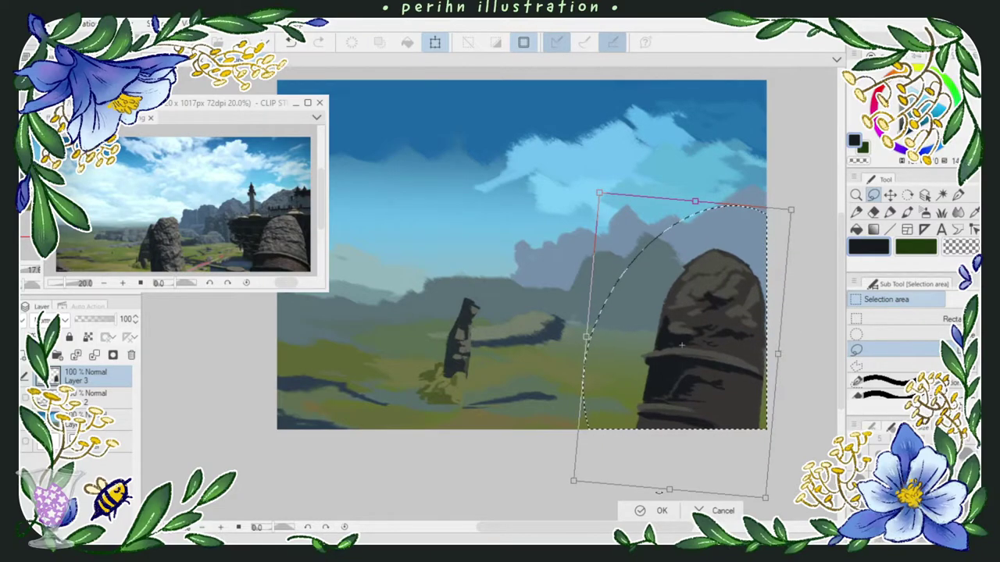
{"action": "key", "text": "Return"}
Step: Refine the right-hand rock's bands and lower section with sampled grey and near-black strokes and clear the selection
{"action": "key", "text": "p"}
{"action": "left_click", "coordinate": [770, 326], "text": "alt"}
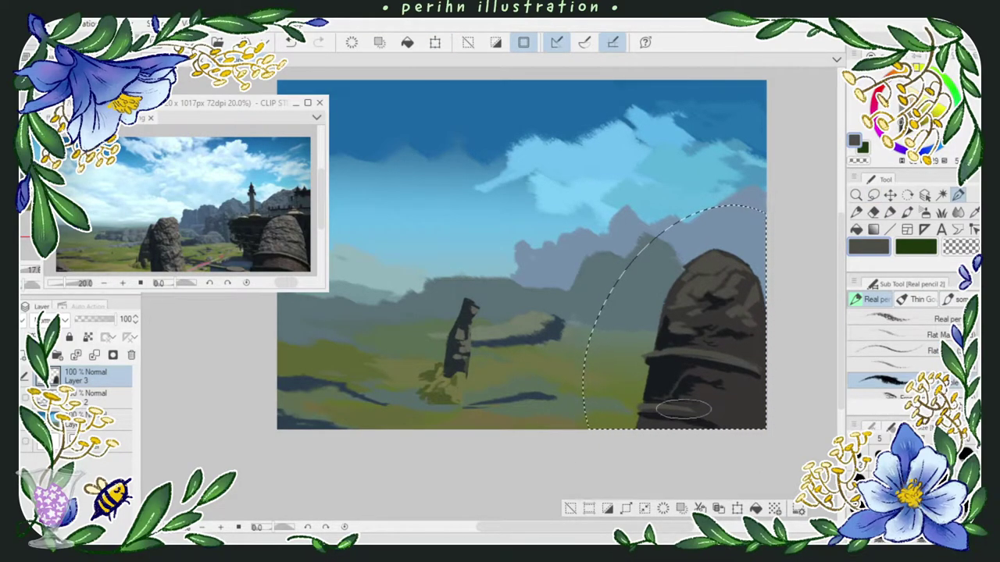
{"action": "left_click", "coordinate": [660, 408], "text": "alt"}
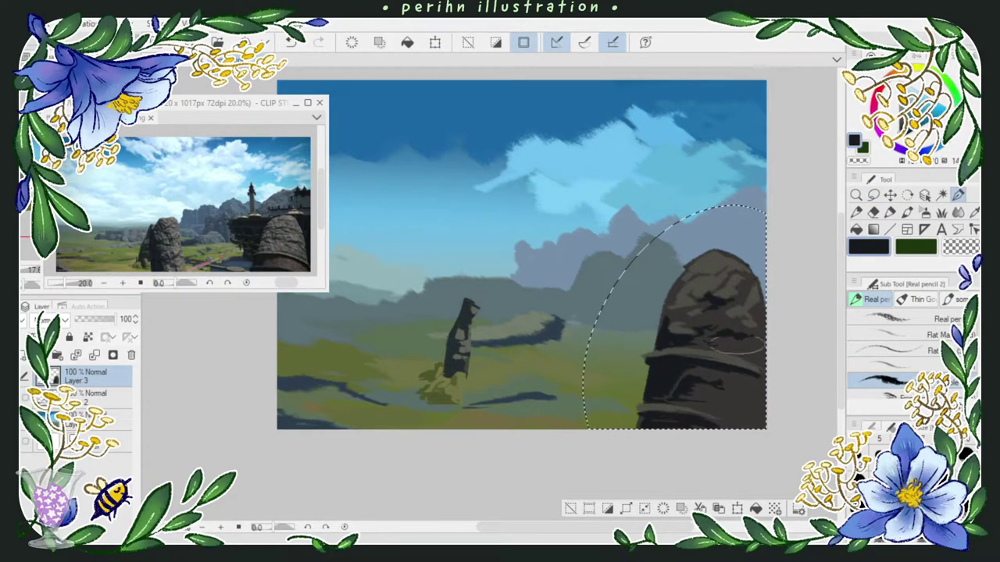
{"action": "left_click", "coordinate": [731, 384], "text": "alt"}
{"action": "left_click", "coordinate": [748, 381], "text": "alt"}
{"action": "key", "text": "ctrl+d"}
Step: Block in a tall new dark grey rock with a rounded top just right of the small rock
{"action": "mouse_move", "coordinate": [473, 430]}
{"action": "left_mouse_down"}
{"action": "mouse_move", "coordinate": [472, 328]}
{"action": "mouse_move", "coordinate": [486, 293]}
{"action": "left_mouse_up"}
{"action": "left_click", "coordinate": [511, 254], "text": "alt"}
{"action": "key", "text": "ctrl+z"}
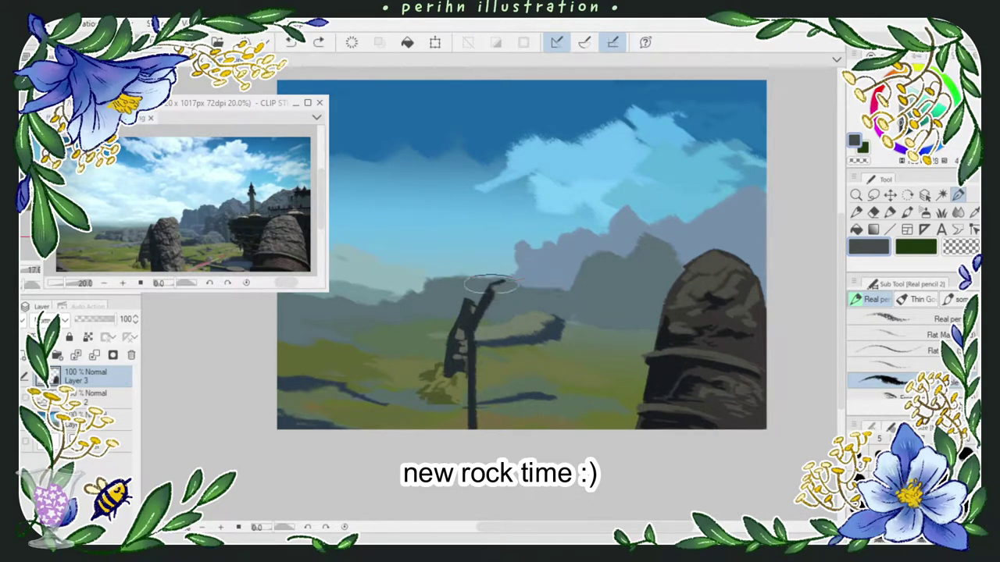
{"action": "left_click_drag", "start_coordinate": [490, 288], "coordinate": [525, 292]}
{"action": "mouse_move", "coordinate": [539, 336]}
{"action": "left_mouse_down"}
{"action": "mouse_move", "coordinate": [532, 412]}
{"action": "mouse_move", "coordinate": [511, 314]}
{"action": "mouse_move", "coordinate": [496, 407]}
{"action": "mouse_move", "coordinate": [539, 375]}
{"action": "left_mouse_up"}
Step: Fill in the tall central rock's dark grey body and mottle it with sampled dark blue and brown-grey strokes
{"action": "mouse_move", "coordinate": [484, 344]}
{"action": "left_mouse_down"}
{"action": "mouse_move", "coordinate": [480, 379]}
{"action": "mouse_move", "coordinate": [496, 384]}
{"action": "mouse_move", "coordinate": [494, 414]}
{"action": "mouse_move", "coordinate": [506, 286]}
{"action": "mouse_move", "coordinate": [502, 424]}
{"action": "mouse_move", "coordinate": [533, 375]}
{"action": "mouse_move", "coordinate": [499, 374]}
{"action": "mouse_move", "coordinate": [540, 350]}
{"action": "mouse_move", "coordinate": [481, 316]}
{"action": "mouse_move", "coordinate": [499, 310]}
{"action": "mouse_move", "coordinate": [510, 284]}
{"action": "mouse_move", "coordinate": [491, 296]}
{"action": "mouse_move", "coordinate": [508, 290]}
{"action": "mouse_move", "coordinate": [504, 304]}
{"action": "mouse_move", "coordinate": [534, 311]}
{"action": "left_mouse_up"}
{"action": "mouse_move", "coordinate": [503, 343]}
{"action": "left_mouse_down"}
{"action": "mouse_move", "coordinate": [489, 328]}
{"action": "mouse_move", "coordinate": [521, 352]}
{"action": "mouse_move", "coordinate": [511, 365]}
{"action": "mouse_move", "coordinate": [522, 367]}
{"action": "mouse_move", "coordinate": [531, 410]}
{"action": "mouse_move", "coordinate": [551, 379]}
{"action": "left_mouse_up"}
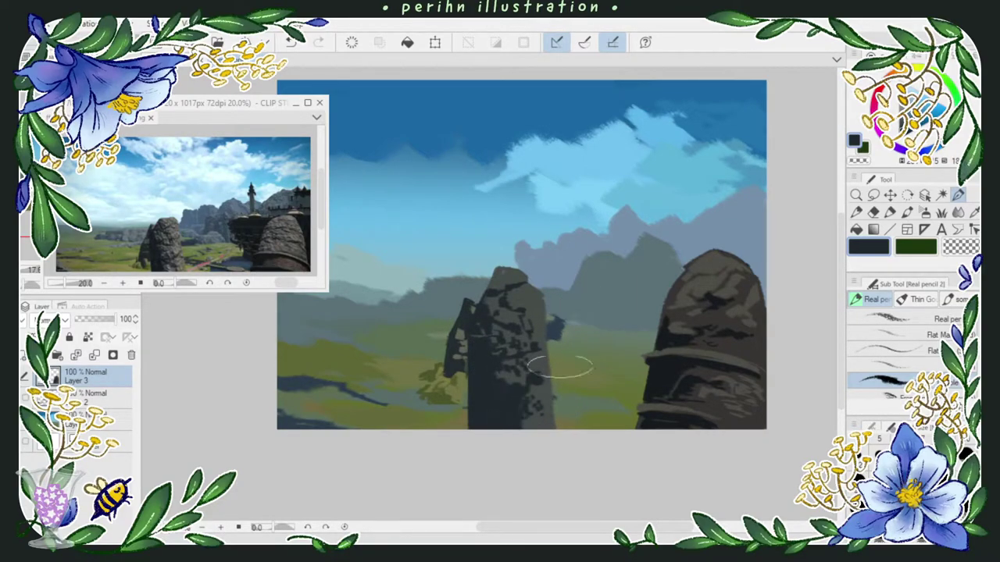
{"action": "left_click", "coordinate": [555, 350], "text": "alt"}
{"action": "left_click", "coordinate": [700, 308], "text": "alt"}
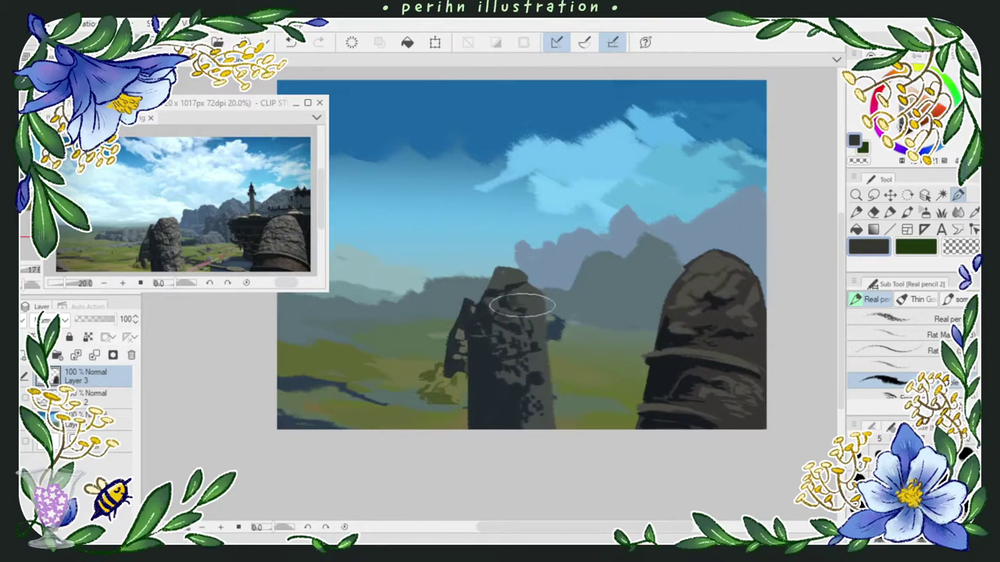
{"action": "left_click_drag", "start_coordinate": [490, 307], "coordinate": [522, 300]}
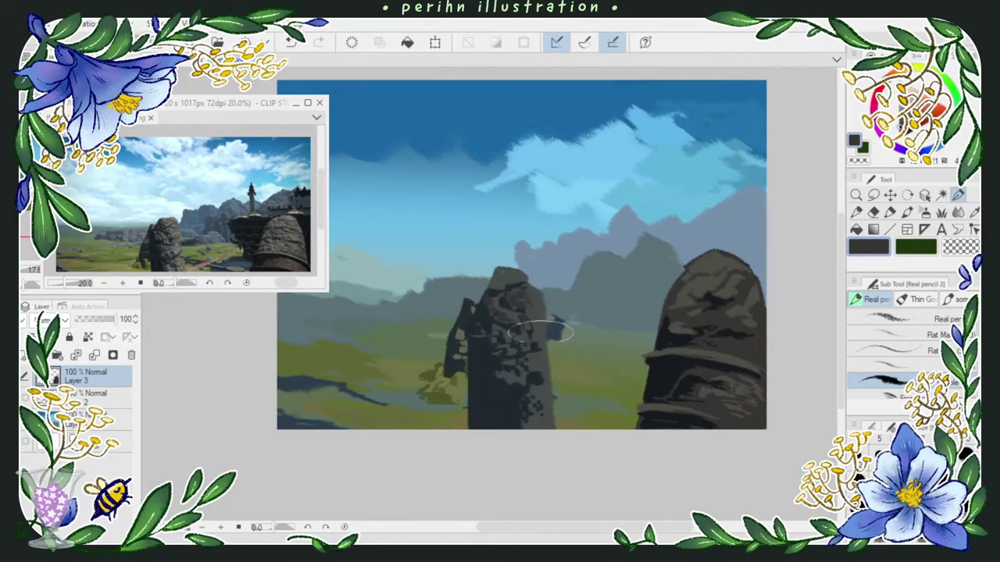
Step: Texture the central rock from its crown to its base with small cracks and facets in sampled dark blue and grey
{"action": "left_click", "coordinate": [488, 286], "text": "alt"}
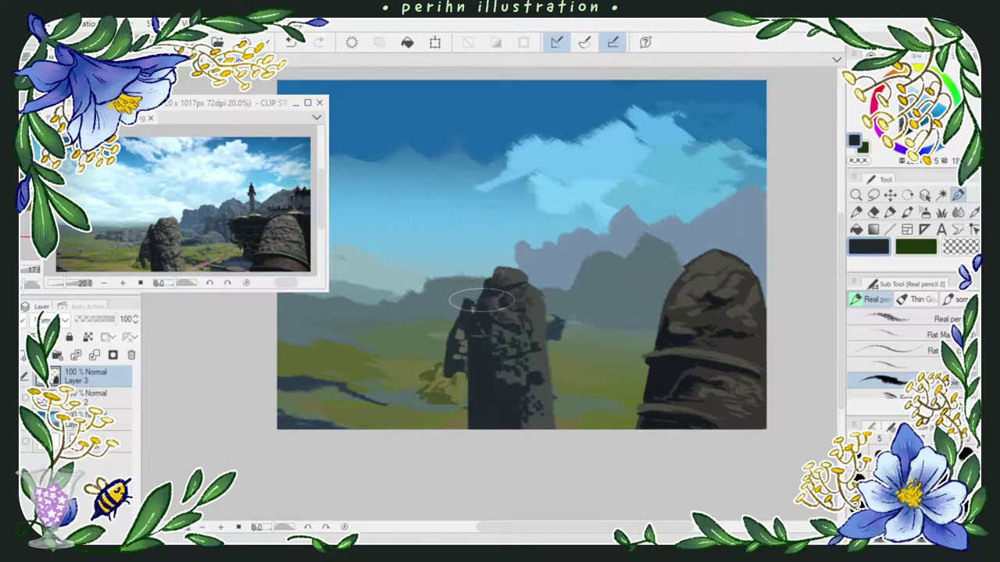
{"action": "left_click", "coordinate": [509, 342], "text": "alt"}
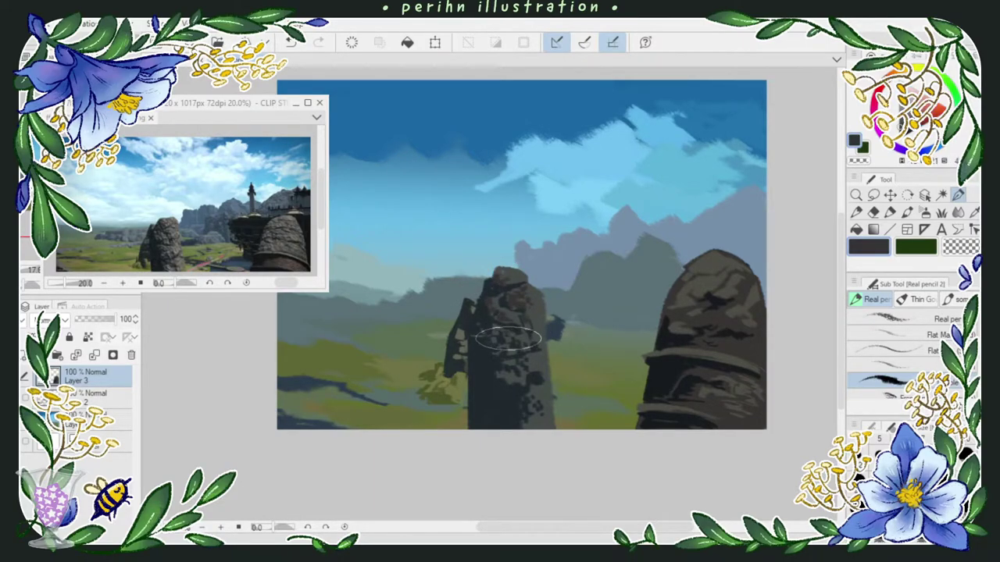
{"action": "left_click", "coordinate": [519, 374], "text": "alt"}
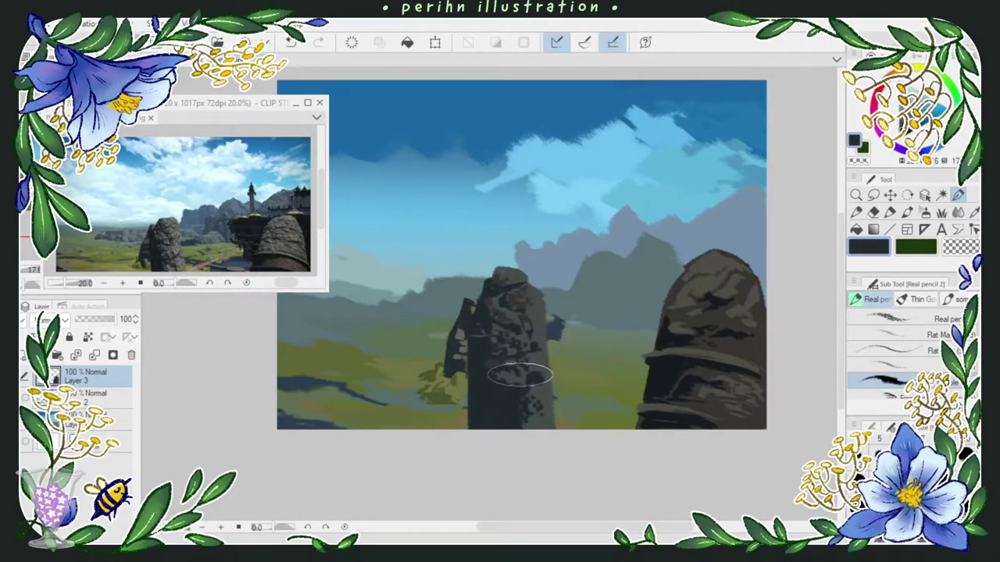
{"action": "left_click", "coordinate": [522, 391], "text": "alt"}
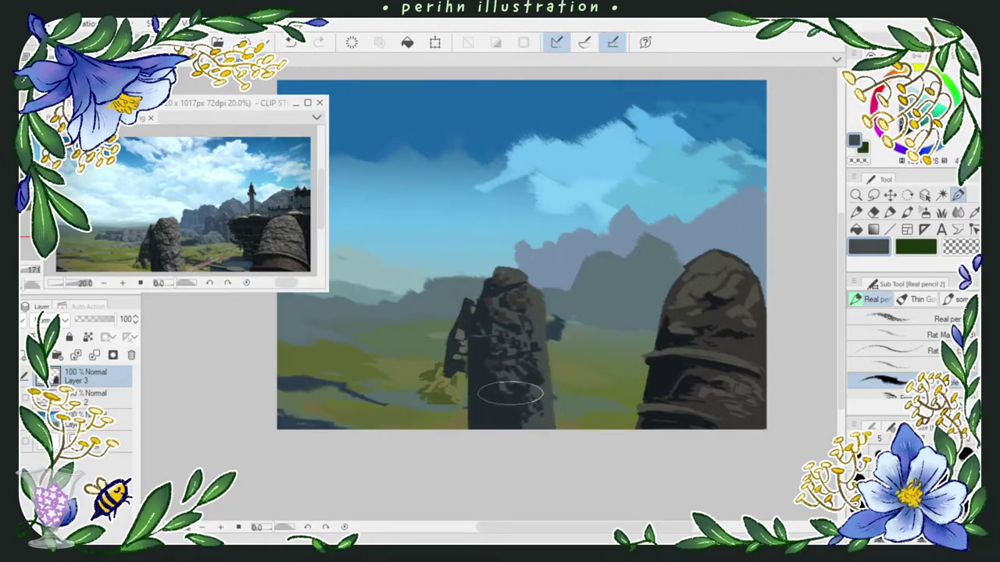
Step: Paint a near-black overhanging cliff ledge behind the right-hand rock on a layer below the rocks
{"action": "key", "text": "alt+bracketleft"}
{"action": "mouse_move", "coordinate": [602, 297]}
{"action": "left_mouse_down"}
{"action": "mouse_move", "coordinate": [625, 332]}
{"action": "mouse_move", "coordinate": [643, 280]}
{"action": "mouse_move", "coordinate": [683, 274]}
{"action": "left_mouse_up"}
{"action": "mouse_move", "coordinate": [614, 286]}
{"action": "left_mouse_down"}
{"action": "mouse_move", "coordinate": [649, 313]}
{"action": "mouse_move", "coordinate": [650, 344]}
{"action": "mouse_move", "coordinate": [710, 263]}
{"action": "left_mouse_up"}
{"action": "mouse_move", "coordinate": [615, 274]}
{"action": "left_mouse_down"}
{"action": "mouse_move", "coordinate": [714, 258]}
{"action": "mouse_move", "coordinate": [664, 266]}
{"action": "left_mouse_up"}
Step: Paint a slim grey tower on the dark ledge and cap it with a pointed near-black roof
{"action": "left_click", "coordinate": [655, 234], "text": "alt"}
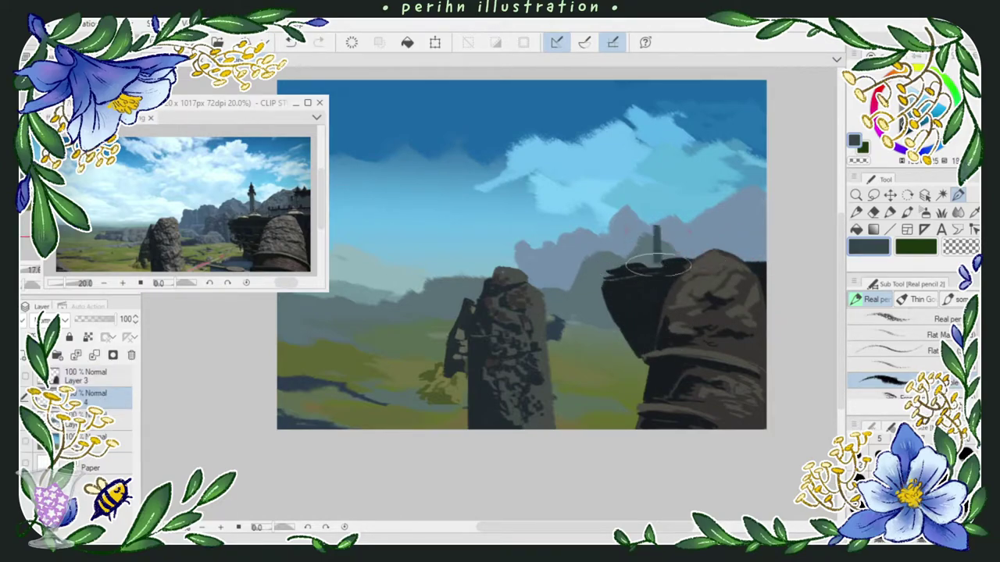
{"action": "left_click", "coordinate": [649, 222], "text": "alt"}
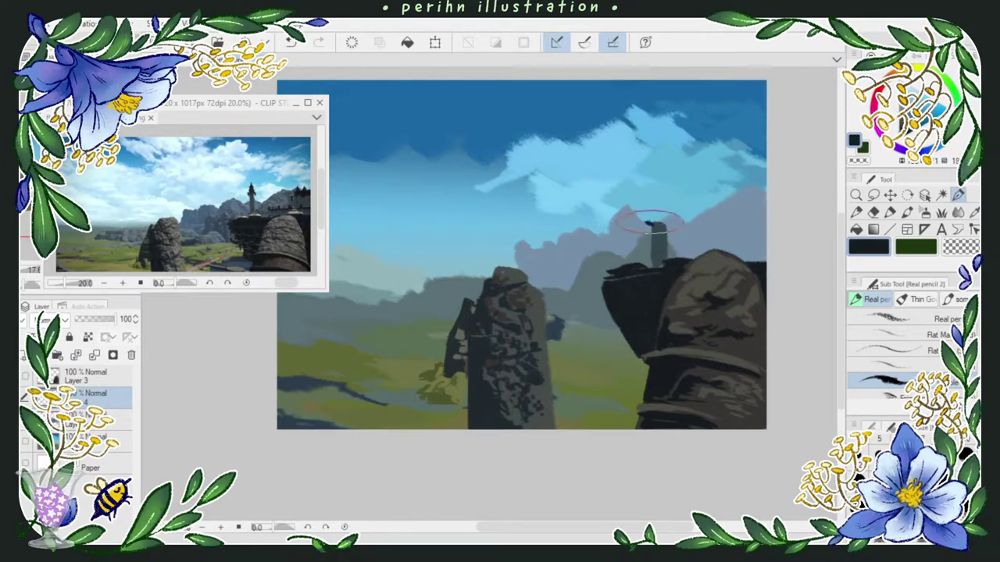
{"action": "left_click_drag", "start_coordinate": [663, 214], "coordinate": [657, 194]}
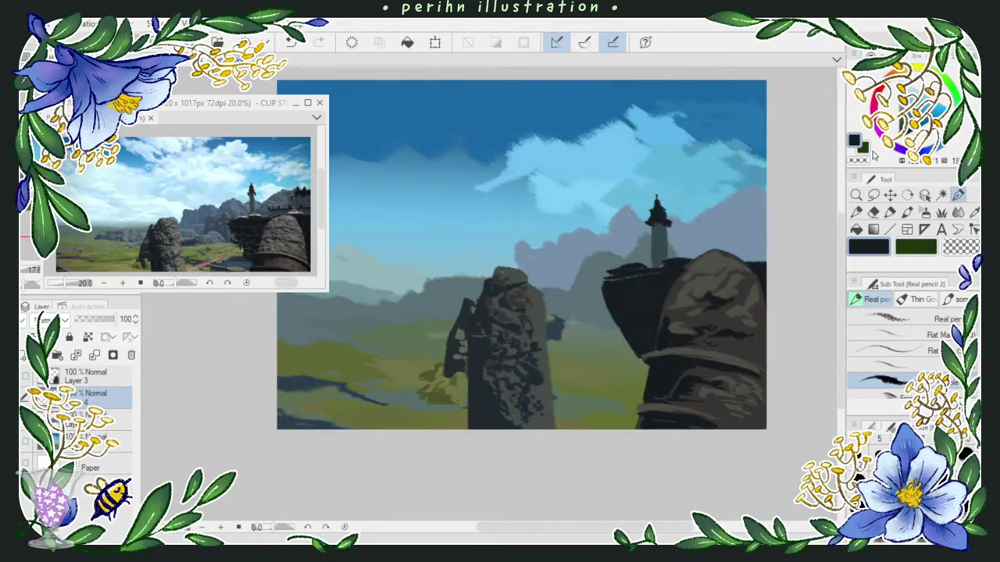
Step: Block in grey stepped buildings behind the right-hand rock and roughen the dark ledge's underside into jagged edges with a curled hook
{"action": "left_click", "coordinate": [676, 248], "text": "alt"}
{"action": "mouse_move", "coordinate": [680, 247]}
{"action": "left_mouse_down"}
{"action": "mouse_move", "coordinate": [729, 242]}
{"action": "mouse_move", "coordinate": [710, 247]}
{"action": "mouse_move", "coordinate": [755, 259]}
{"action": "left_mouse_up"}
{"action": "key", "text": "ctrl+z"}
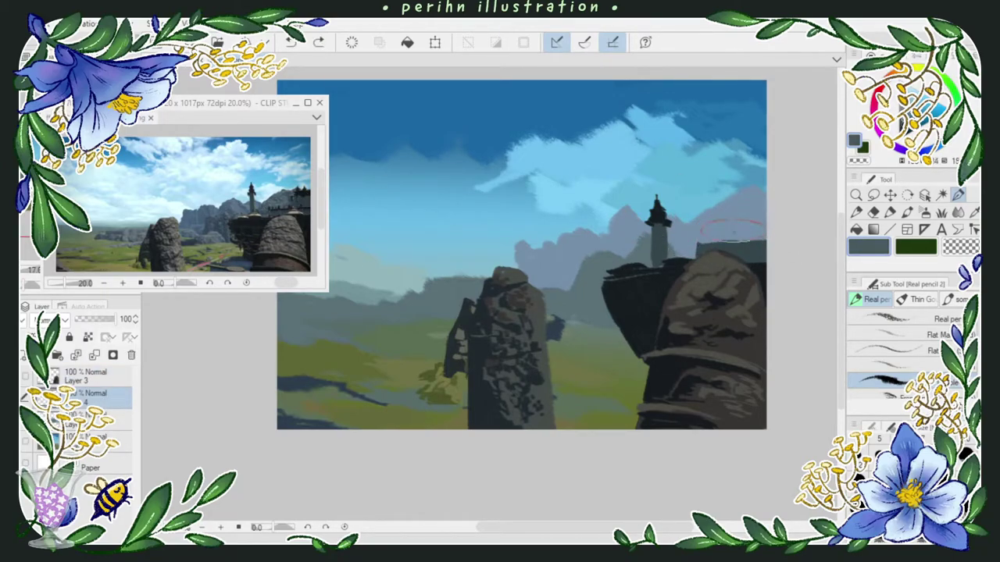
{"action": "left_click_drag", "start_coordinate": [729, 226], "coordinate": [766, 229]}
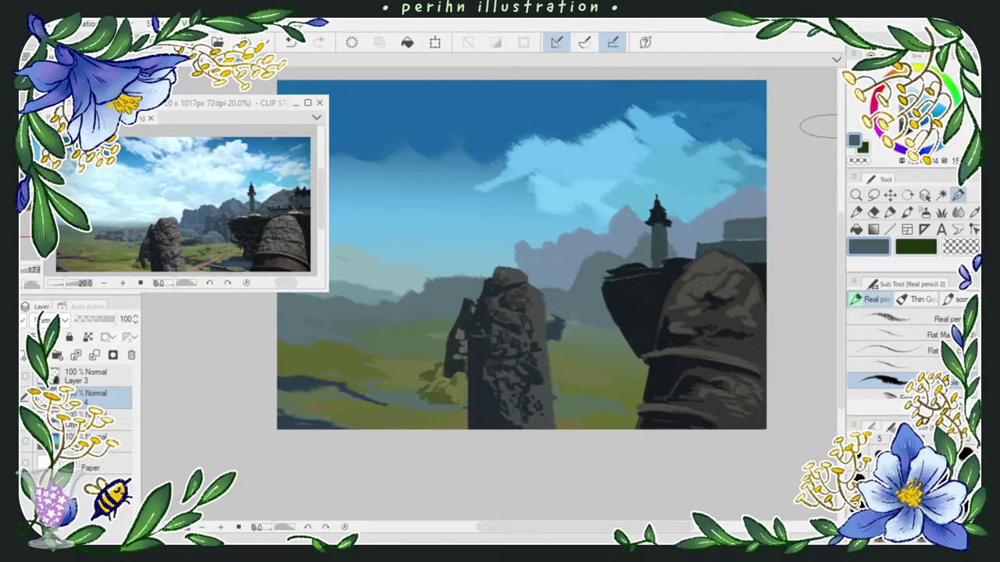
{"action": "left_click", "coordinate": [628, 316], "text": "alt"}
{"action": "mouse_move", "coordinate": [658, 252]}
{"action": "left_mouse_down"}
{"action": "mouse_move", "coordinate": [616, 321]}
{"action": "mouse_move", "coordinate": [602, 293]}
{"action": "mouse_move", "coordinate": [632, 353]}
{"action": "left_mouse_up"}
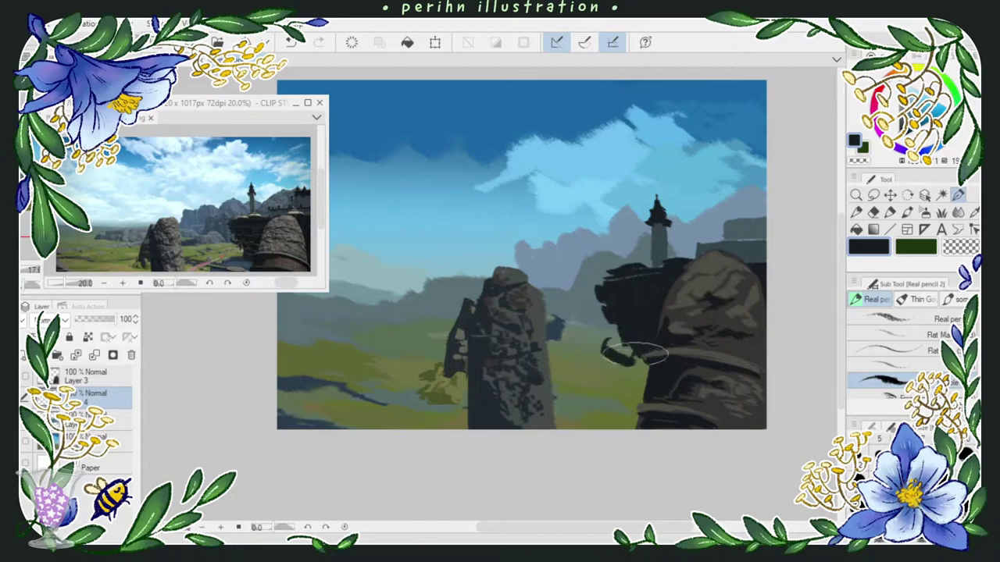
Step: Paint a dark blue pool and a winding stream on the background layer between the central and right-hand rocks
{"action": "key", "text": "alt+bracketleft"}
{"action": "left_click", "coordinate": [591, 404], "text": "alt"}
{"action": "left_click_drag", "start_coordinate": [582, 406], "coordinate": [657, 402]}
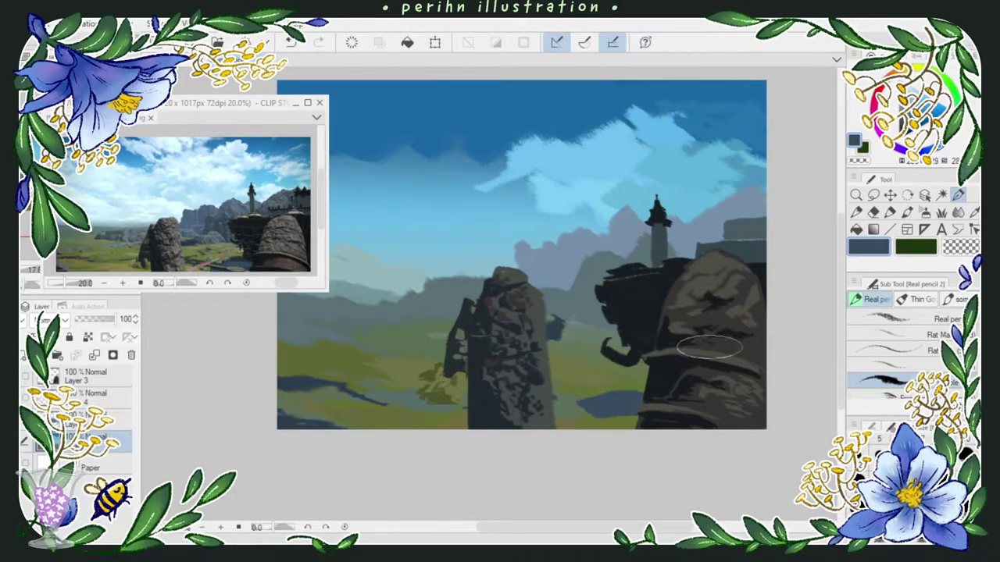
{"action": "mouse_move", "coordinate": [571, 436]}
{"action": "left_mouse_down"}
{"action": "mouse_move", "coordinate": [620, 405]}
{"action": "mouse_move", "coordinate": [571, 406]}
{"action": "left_mouse_up"}
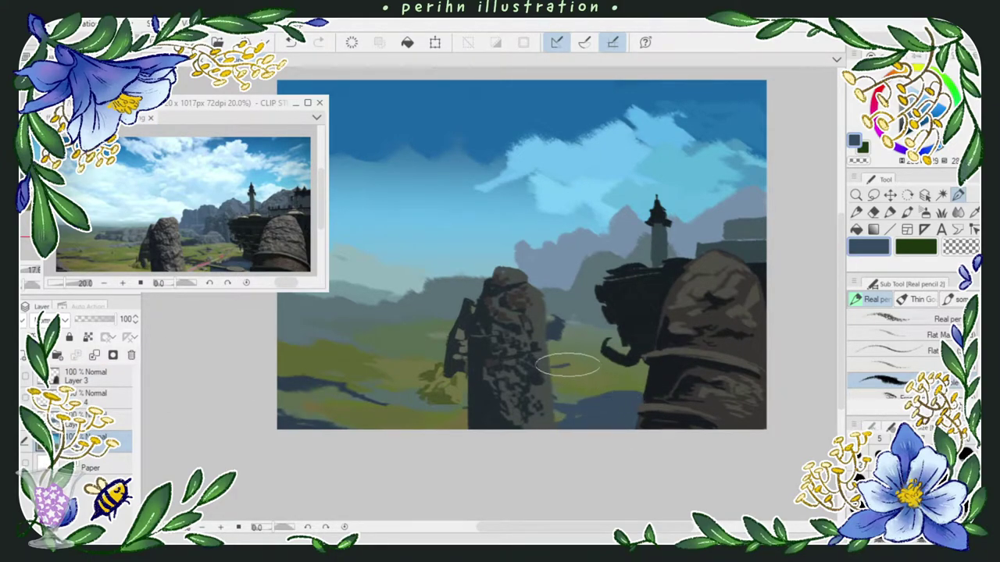
{"action": "left_click", "coordinate": [621, 328], "text": "alt"}
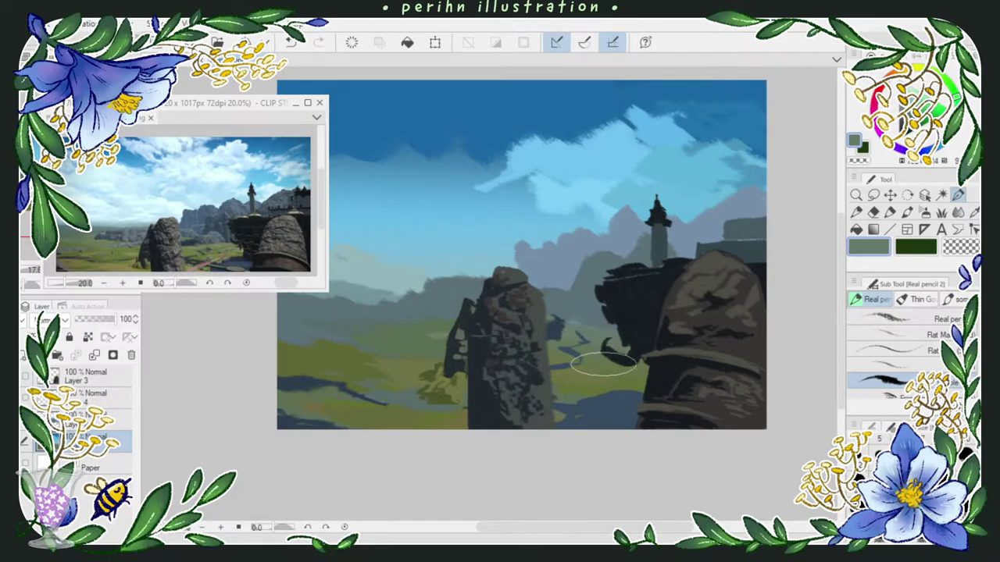
Step: Paint a grey-brown round platform with a narrow walkway and dark underside over the pool, on the layer above the background
{"action": "left_click", "coordinate": [588, 408], "text": "alt"}
{"action": "left_click", "coordinate": [86, 420]}
{"action": "mouse_move", "coordinate": [561, 410]}
{"action": "left_mouse_down"}
{"action": "mouse_move", "coordinate": [626, 421]}
{"action": "mouse_move", "coordinate": [609, 407]}
{"action": "mouse_move", "coordinate": [604, 419]}
{"action": "mouse_move", "coordinate": [561, 414]}
{"action": "left_mouse_up"}
{"action": "left_click", "coordinate": [595, 418], "text": "alt"}
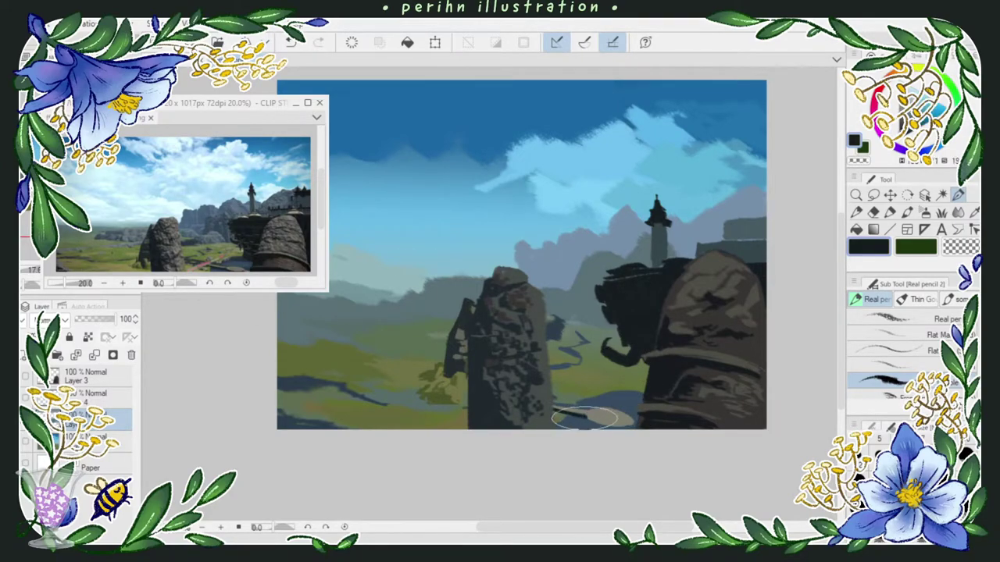
{"action": "left_click", "coordinate": [633, 420], "text": "alt"}
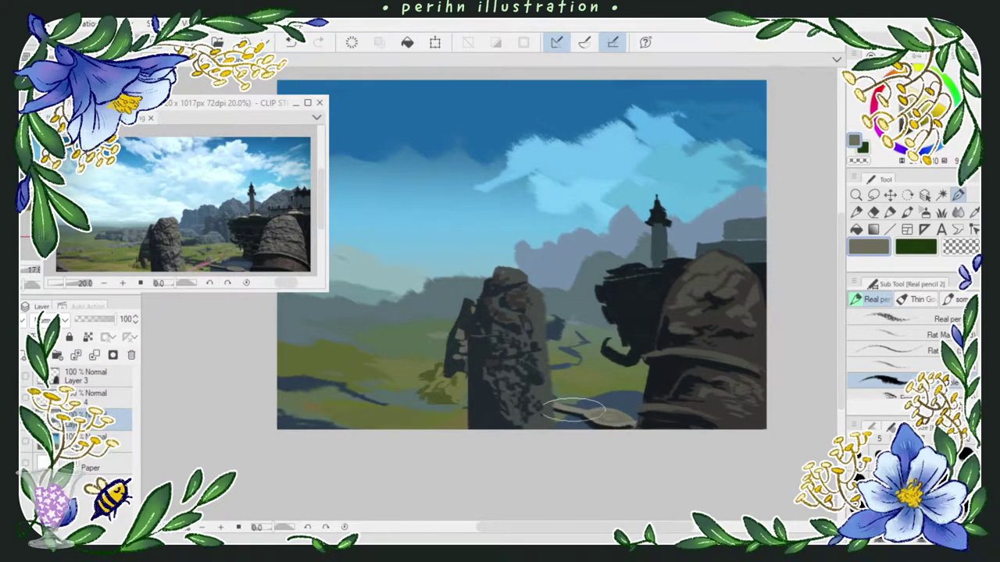
Step: Rework the pool's far bank behind the round platform with sampled dark blue and olive-grey strokes, undoing the last stroke
{"action": "left_click", "coordinate": [724, 293], "text": "alt"}
{"action": "mouse_move", "coordinate": [609, 390]}
{"action": "left_mouse_down"}
{"action": "mouse_move", "coordinate": [664, 383]}
{"action": "mouse_move", "coordinate": [726, 342]}
{"action": "left_mouse_up"}
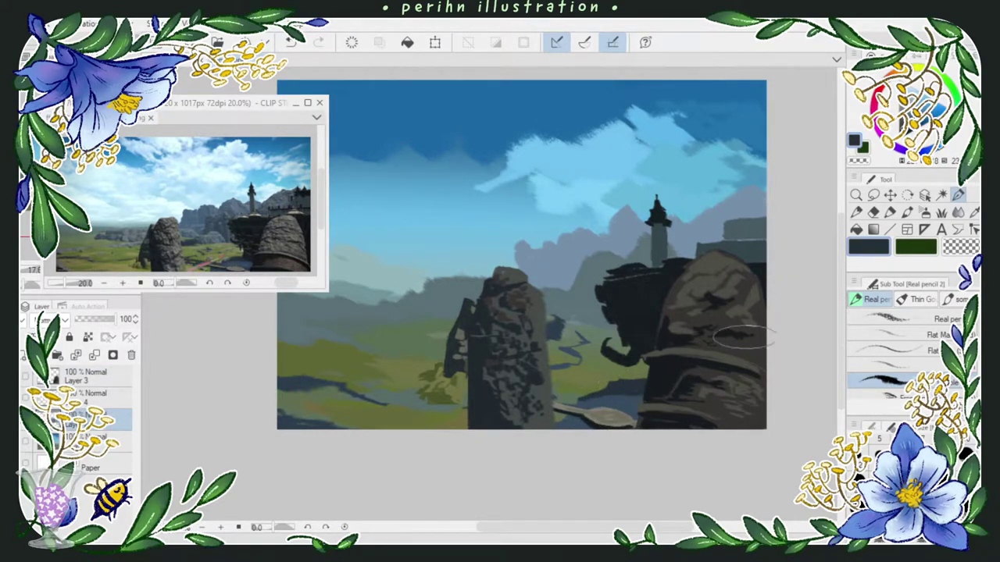
{"action": "left_click", "coordinate": [594, 394], "text": "alt"}
{"action": "mouse_move", "coordinate": [562, 399]}
{"action": "left_mouse_down"}
{"action": "mouse_move", "coordinate": [686, 343]}
{"action": "mouse_move", "coordinate": [692, 350]}
{"action": "mouse_move", "coordinate": [634, 366]}
{"action": "mouse_move", "coordinate": [610, 361]}
{"action": "mouse_move", "coordinate": [629, 335]}
{"action": "mouse_move", "coordinate": [617, 361]}
{"action": "left_mouse_up"}
{"action": "left_click", "coordinate": [628, 371], "text": "alt"}
{"action": "key", "text": "ctrl+z"}
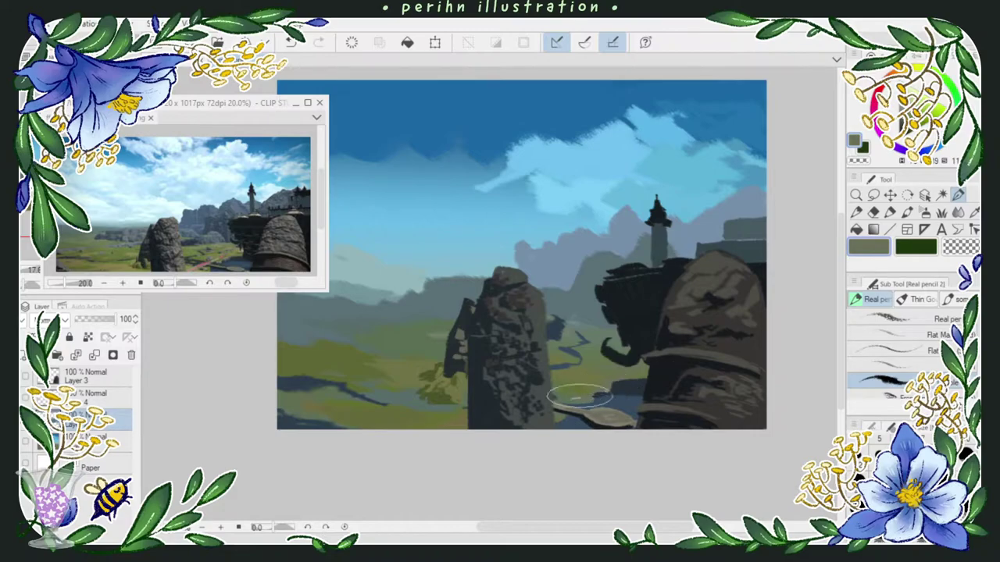
Step: Paint pale grey rocks along the pool's bank behind the platform and trim them with sampled dark blue
{"action": "left_click", "coordinate": [606, 391], "text": "alt"}
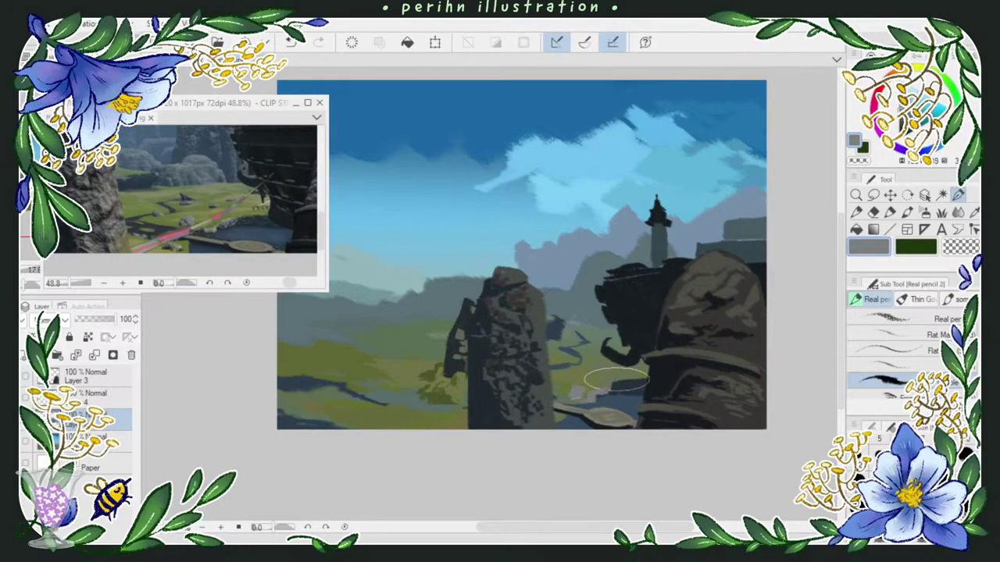
{"action": "left_click", "coordinate": [719, 324], "text": "alt"}
{"action": "left_click_drag", "start_coordinate": [578, 391], "coordinate": [614, 403]}
{"action": "left_click", "coordinate": [606, 387], "text": "alt"}
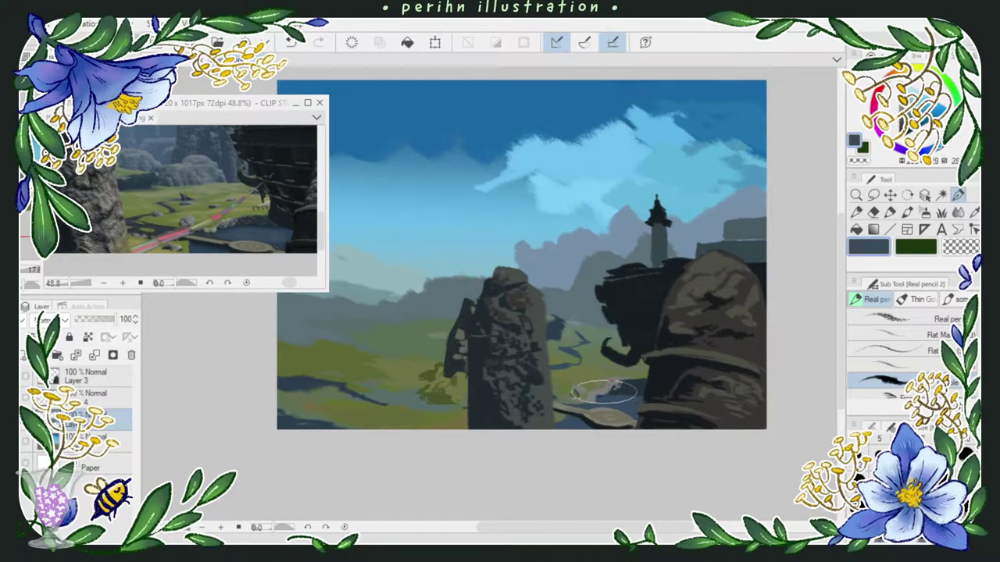
Step: Lasso the central rocks on Layer 3, scale them down slightly and shift them left
{"action": "left_click", "coordinate": [92, 378]}
{"action": "key", "text": "m"}
{"action": "mouse_move", "coordinate": [387, 251]}
{"action": "left_mouse_down"}
{"action": "mouse_move", "coordinate": [468, 438]}
{"action": "mouse_move", "coordinate": [563, 430]}
{"action": "left_mouse_up"}
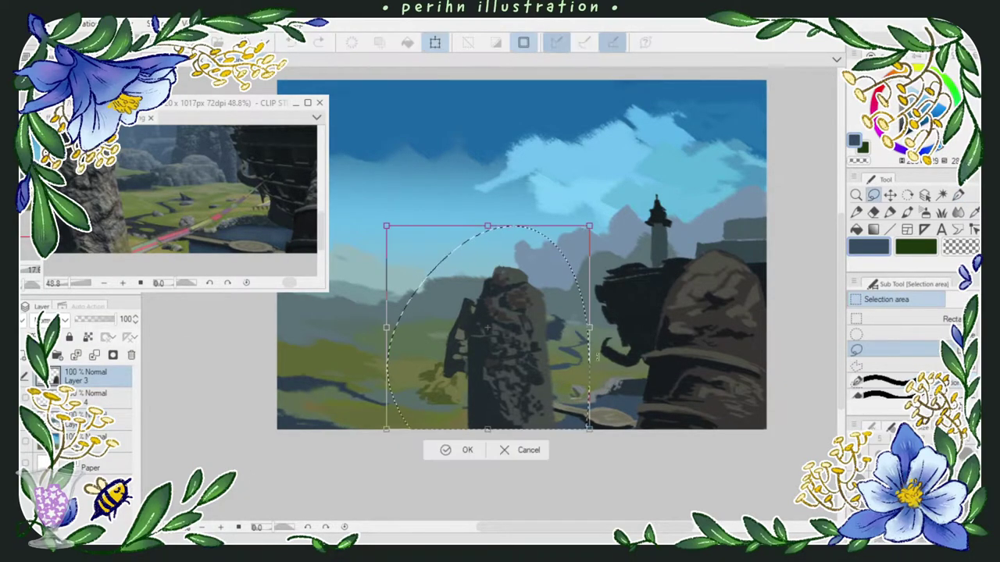
{"action": "left_click_drag", "start_coordinate": [578, 235], "coordinate": [561, 251]}
{"action": "left_click_drag", "start_coordinate": [386, 251], "coordinate": [375, 243]}
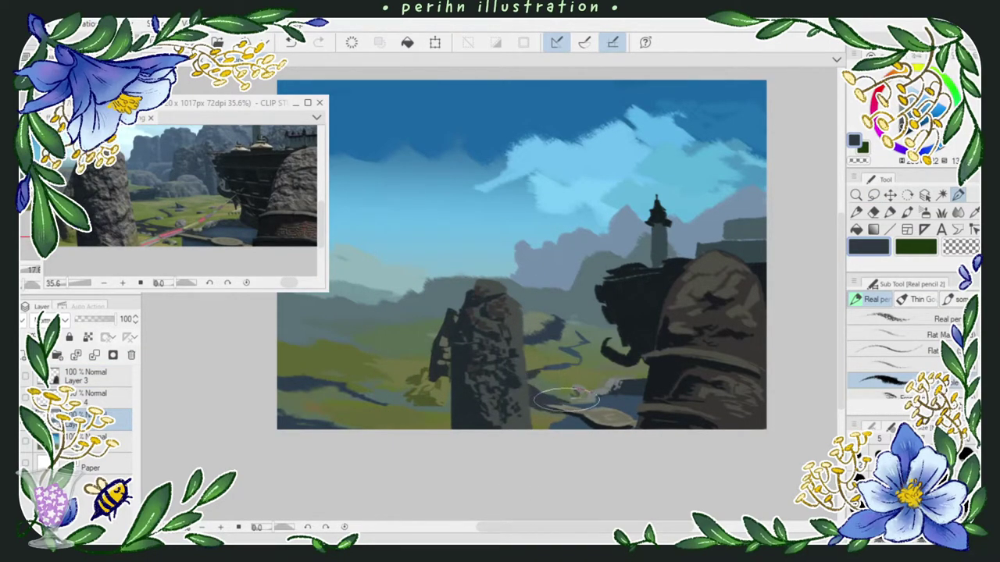
Step: Add small grey stones and ground strokes beside the walkway at the central rock's base using sampled colours, undoing one stroke
{"action": "left_click", "coordinate": [568, 420], "text": "alt"}
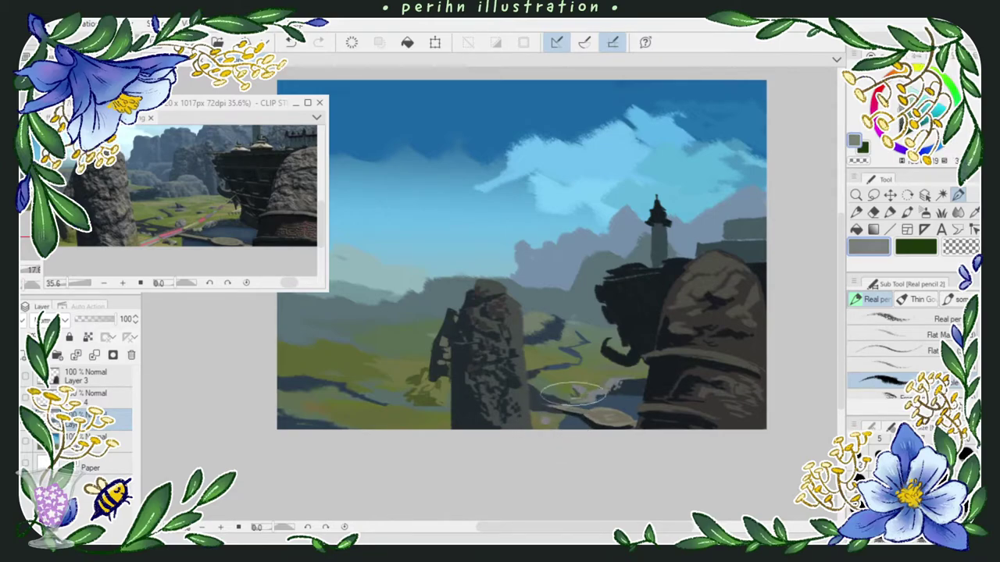
{"action": "left_click", "coordinate": [542, 422], "text": "alt"}
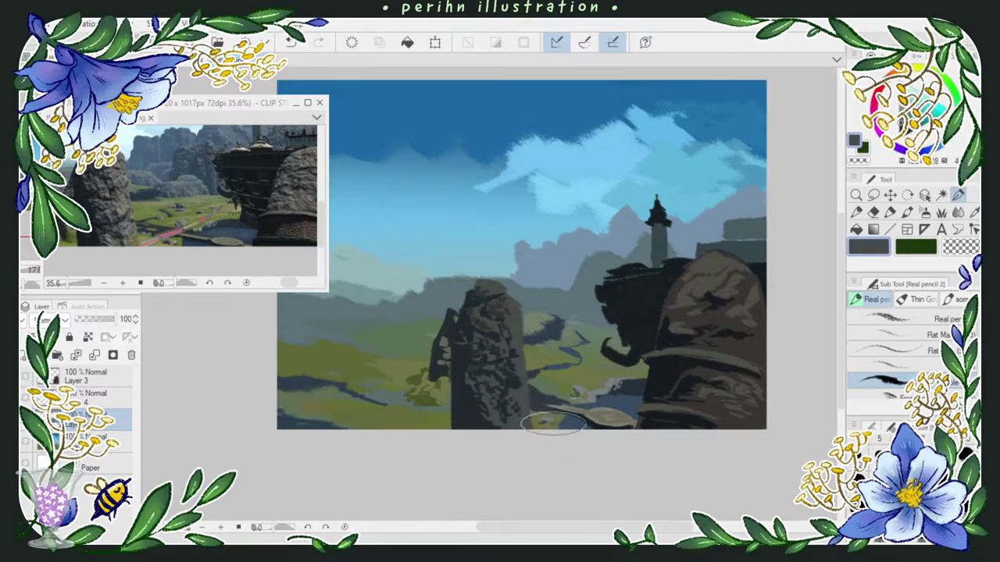
{"action": "left_click", "coordinate": [550, 423], "text": "alt"}
{"action": "left_click", "coordinate": [552, 422], "text": "alt"}
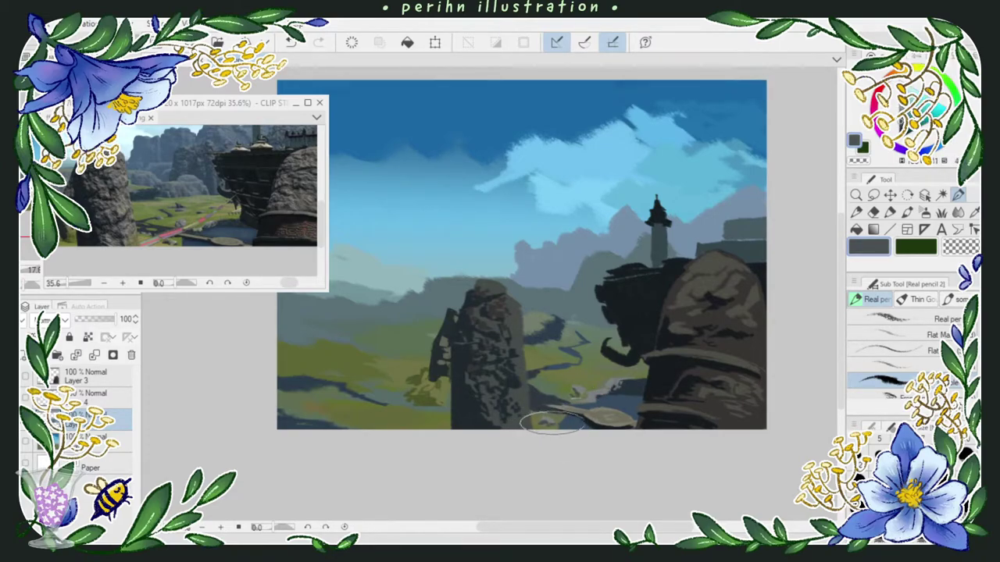
{"action": "key", "text": "ctrl+z"}
{"action": "left_click", "coordinate": [563, 414], "text": "alt"}
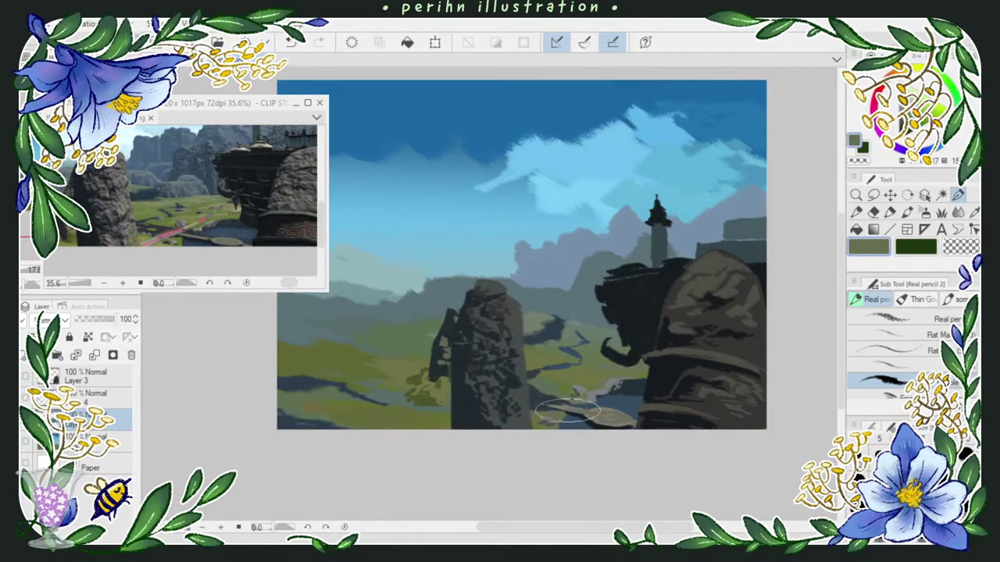
Step: Extend the grass clump at the foot of the central rocks on Layer 3 with sampled olive-green strokes
{"action": "scroll", "coordinate": [500, 408], "scroll_direction": "left", "scroll_amount": 1}
{"action": "left_click", "coordinate": [455, 408], "text": "alt"}
{"action": "left_click", "coordinate": [449, 404], "text": "ctrl+shift"}
{"action": "left_click_drag", "start_coordinate": [449, 404], "coordinate": [457, 398]}
{"action": "left_click", "coordinate": [469, 395], "text": "alt"}
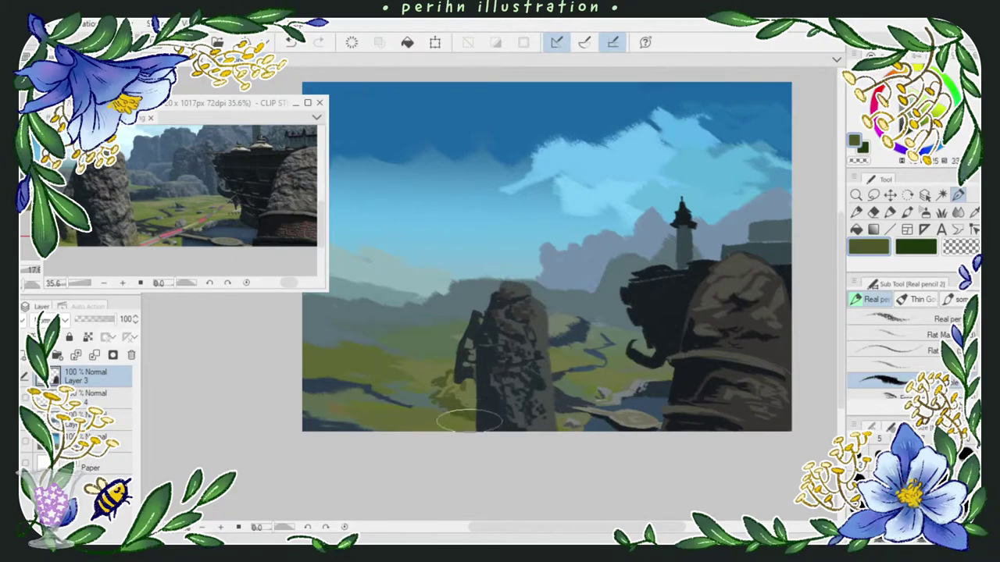
Step: Reframe the reference on the standing rock and paint a small upright grey stone left of the small rock
{"action": "key", "text": "ctrl+Tab"}
{"action": "key", "text": "ctrl+Tab"}
{"action": "left_click", "coordinate": [437, 367], "text": "alt"}
{"action": "left_click_drag", "start_coordinate": [447, 364], "coordinate": [447, 379]}
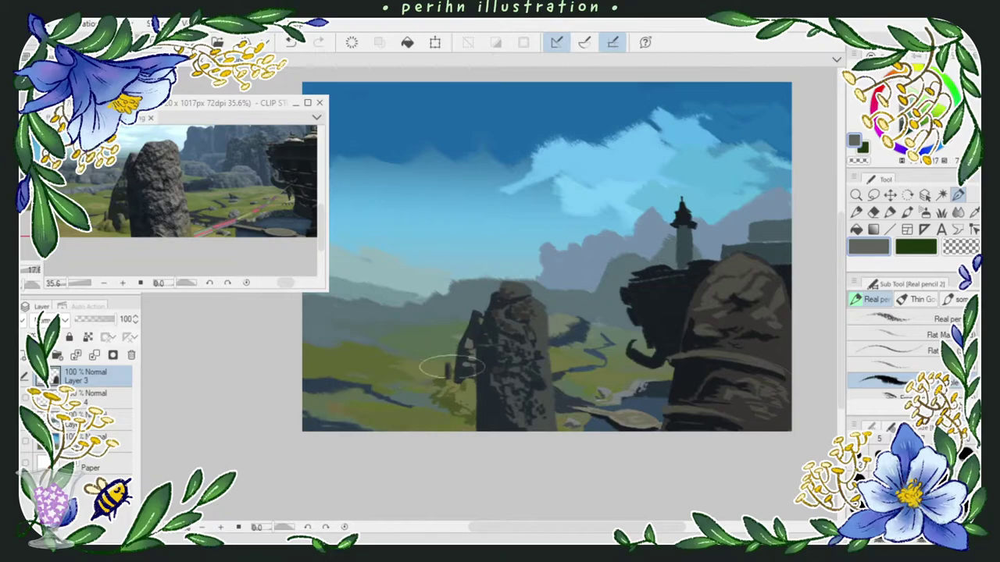
{"action": "left_click_drag", "start_coordinate": [540, 305], "coordinate": [571, 290]}
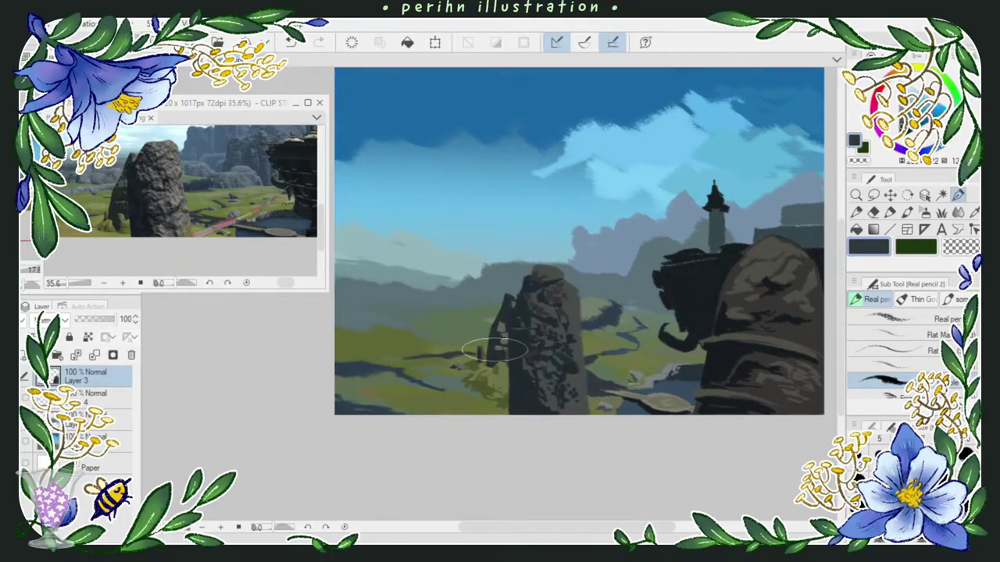
Step: Repaint the dark bands across the left meadow with sampled grey-green strokes
{"action": "left_click", "coordinate": [461, 357], "text": "ctrl+shift"}
{"action": "left_click", "coordinate": [407, 376], "text": "alt"}
{"action": "left_click", "coordinate": [429, 381], "text": "ctrl+shift"}
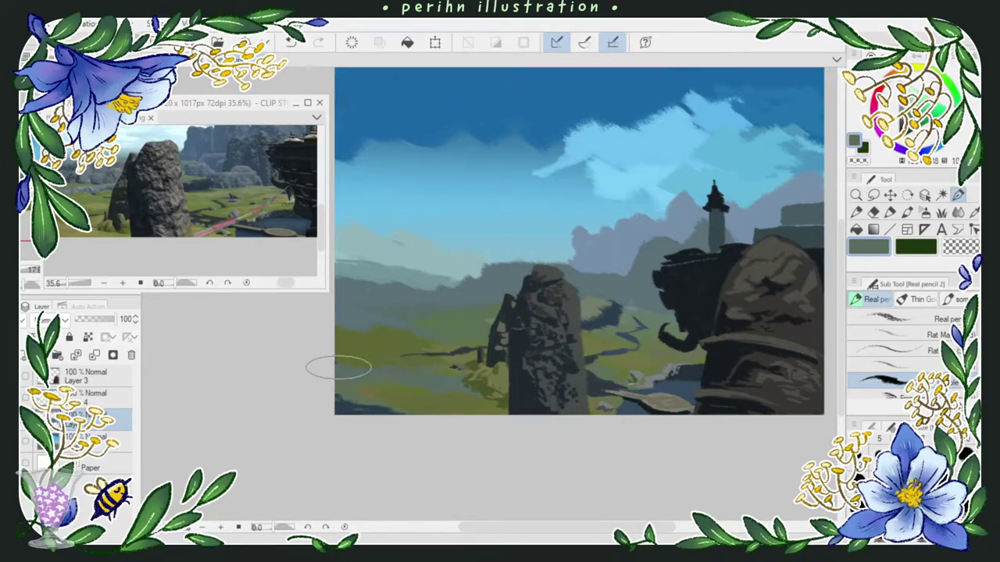
Step: Reshape the distant winding stream and dark patches right of the central rock with sampled blue and green strokes
{"action": "scroll", "coordinate": [633, 252], "scroll_direction": "right", "scroll_amount": 2}
{"action": "left_click", "coordinate": [537, 320], "text": "alt"}
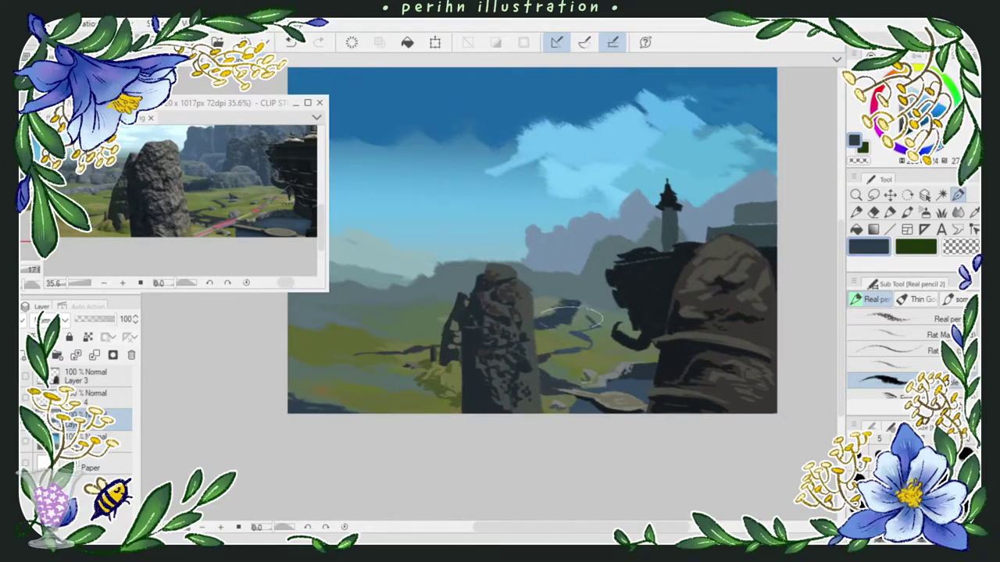
{"action": "left_click", "coordinate": [573, 319], "text": "alt"}
{"action": "left_click_drag", "start_coordinate": [588, 309], "coordinate": [588, 344]}
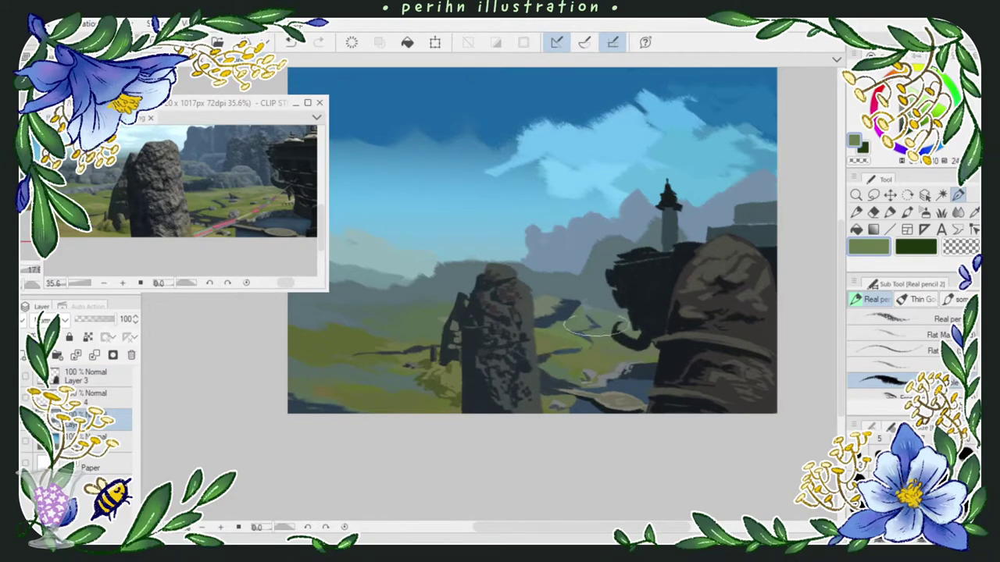
{"action": "left_click", "coordinate": [585, 367], "text": "alt"}
{"action": "left_click", "coordinate": [577, 356], "text": "alt"}
{"action": "left_click", "coordinate": [582, 355], "text": "alt"}
{"action": "left_click", "coordinate": [568, 303], "text": "alt"}
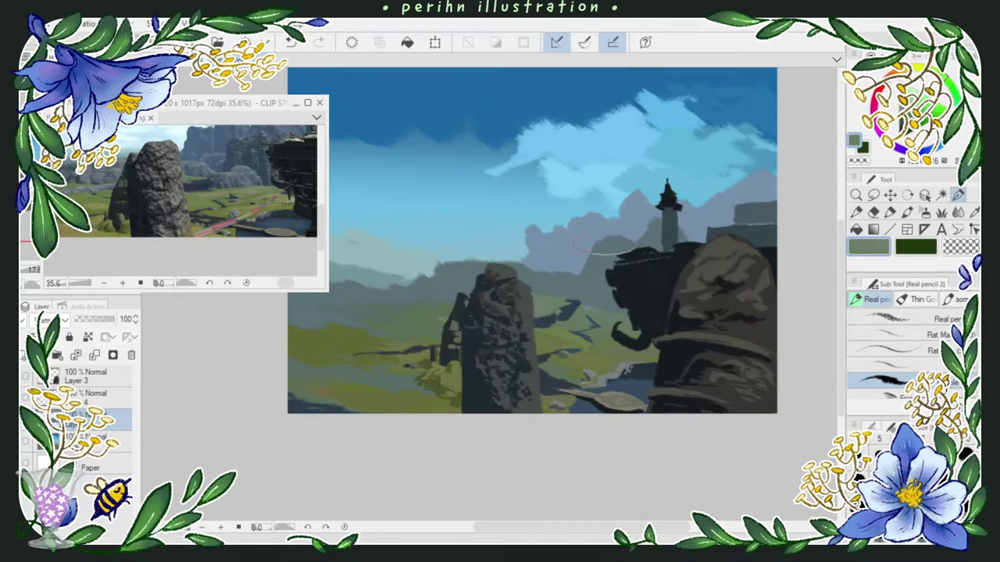
Step: Darken the shadow areas of the central standing rock on Layer 3 with an enlarged brush and sampled dark slate colour
{"action": "key", "text": "alt+bracketright"}
{"action": "left_click", "coordinate": [629, 234], "text": "alt"}
{"action": "key", "text": "bracketright"}
{"action": "key", "text": "bracketright"}
{"action": "key", "text": "bracketright"}
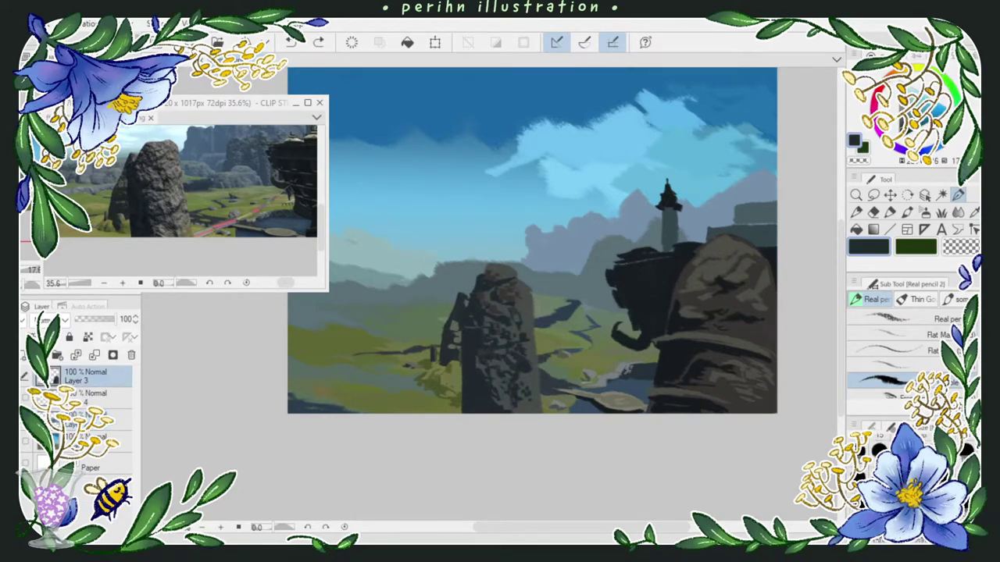
{"action": "left_click", "coordinate": [500, 388], "text": "alt"}
{"action": "left_click", "coordinate": [446, 383], "text": "alt"}
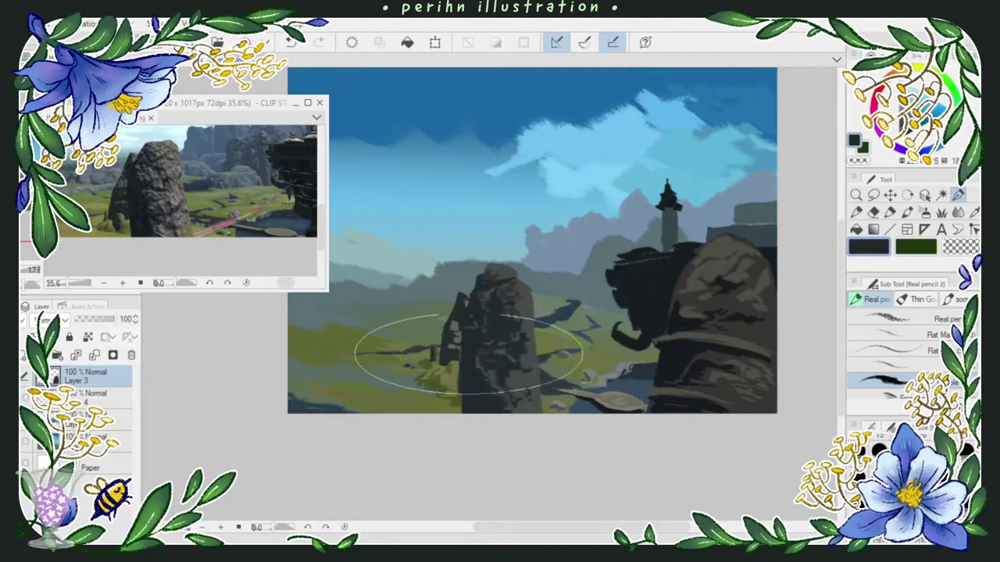
{"action": "left_click_drag", "start_coordinate": [424, 371], "coordinate": [383, 403]}
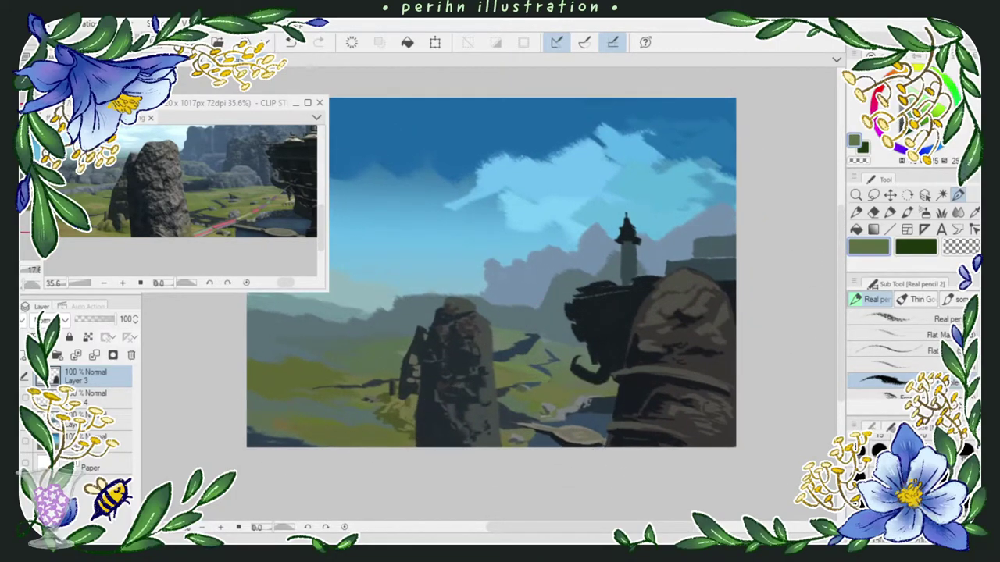
Step: Refine the green meadow and dark blue stream patches right of the central rock with colours sampled from that area
{"action": "left_click", "coordinate": [509, 421], "text": "ctrl+shift"}
{"action": "left_click_drag", "start_coordinate": [646, 323], "coordinate": [674, 353]}
{"action": "left_click", "coordinate": [547, 379], "text": "alt"}
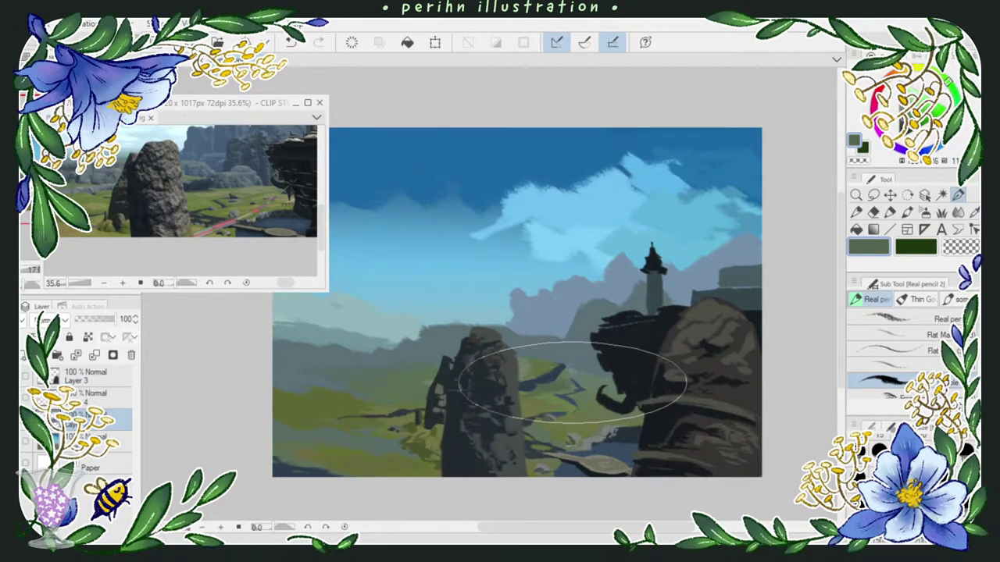
{"action": "key", "text": "ctrl+z"}
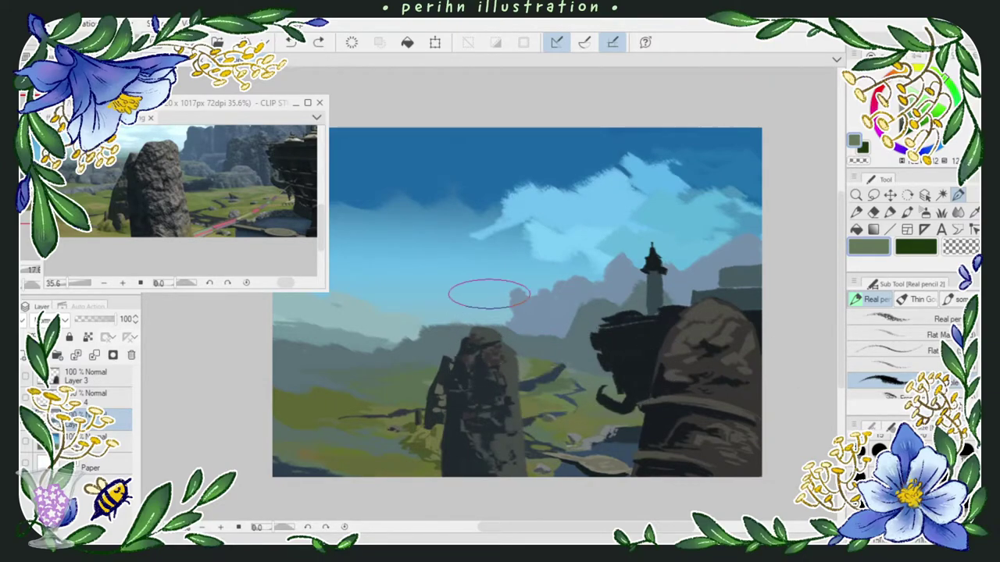
{"action": "left_click", "coordinate": [561, 368], "text": "alt"}
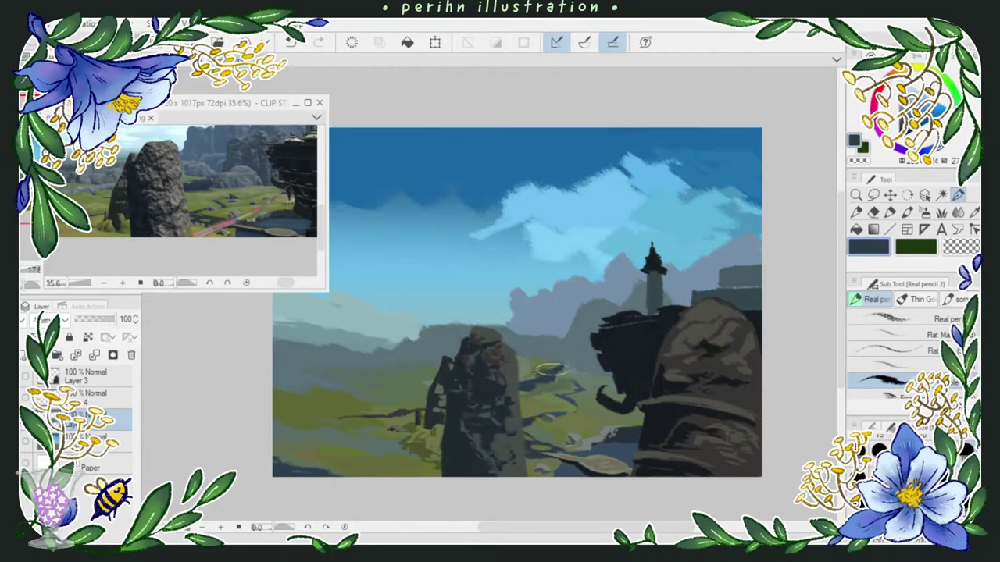
{"action": "left_click", "coordinate": [531, 373], "text": "alt"}
{"action": "left_click", "coordinate": [528, 380], "text": "alt"}
{"action": "left_click", "coordinate": [536, 380], "text": "alt"}
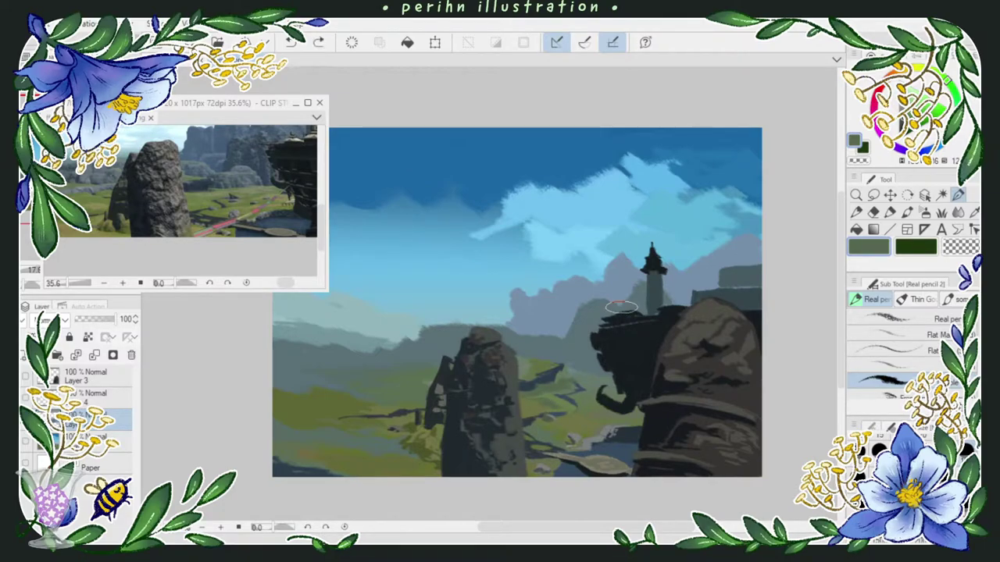
{"action": "left_click", "coordinate": [531, 382], "text": "alt"}
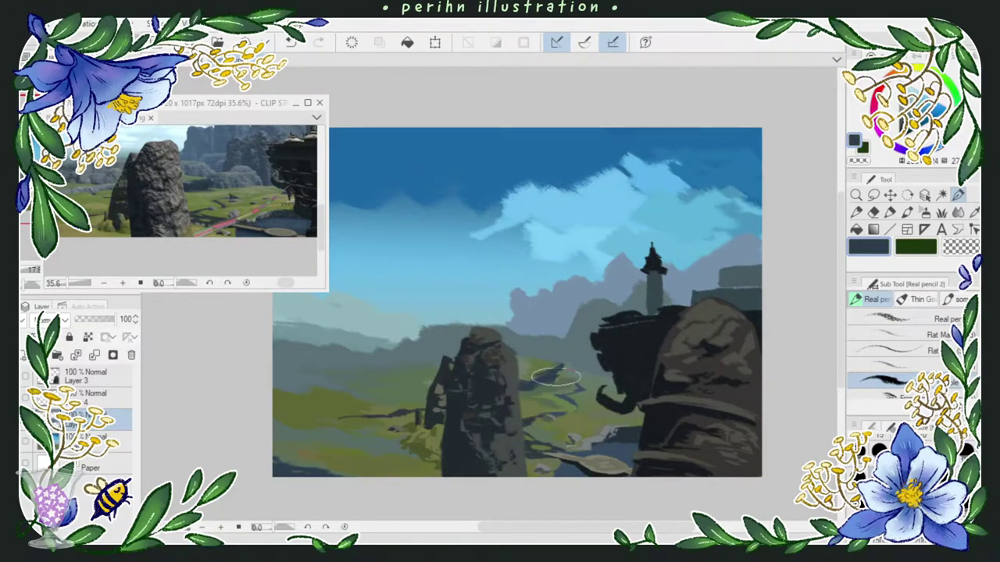
Step: Paint blue-grey cliffs below the distant mountains and cap the plateau behind the central rock with sampled olive-grey strokes
{"action": "left_click", "coordinate": [598, 331], "text": "alt"}
{"action": "key", "text": "ctrl+z"}
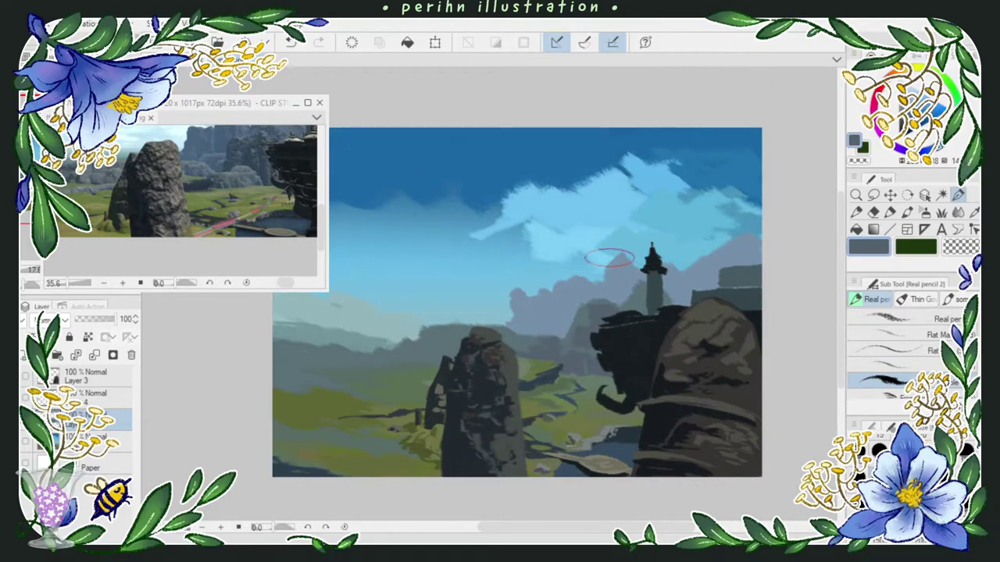
{"action": "left_click", "coordinate": [580, 356], "text": "alt"}
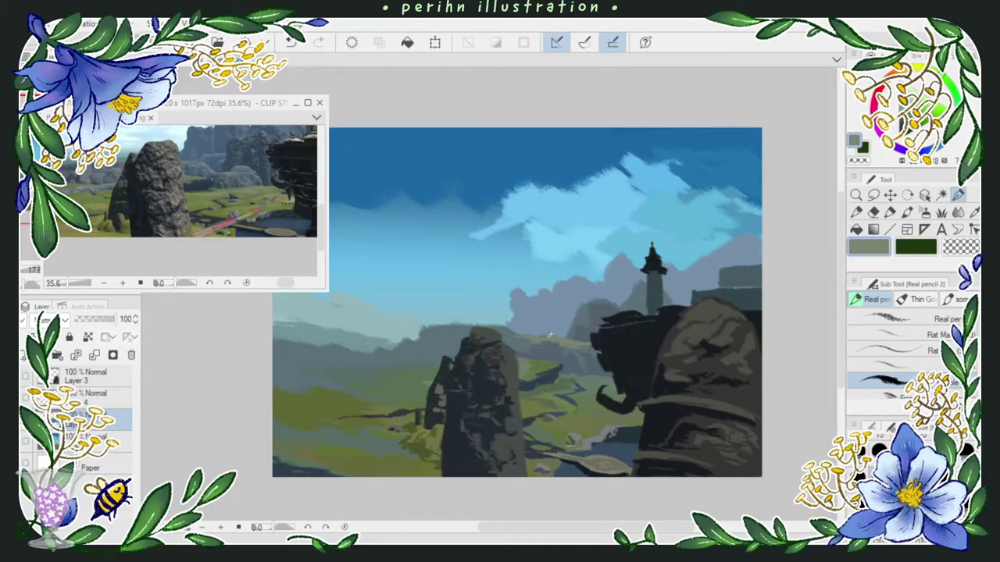
{"action": "scroll", "coordinate": [547, 336], "scroll_direction": "left", "scroll_amount": 2}
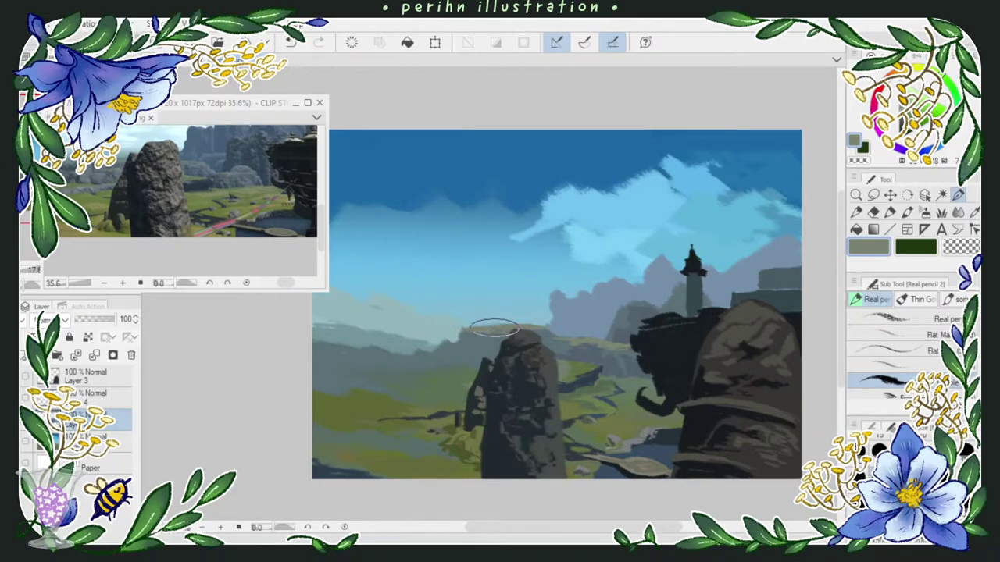
{"action": "scroll", "coordinate": [507, 311], "scroll_direction": "left", "scroll_amount": 2}
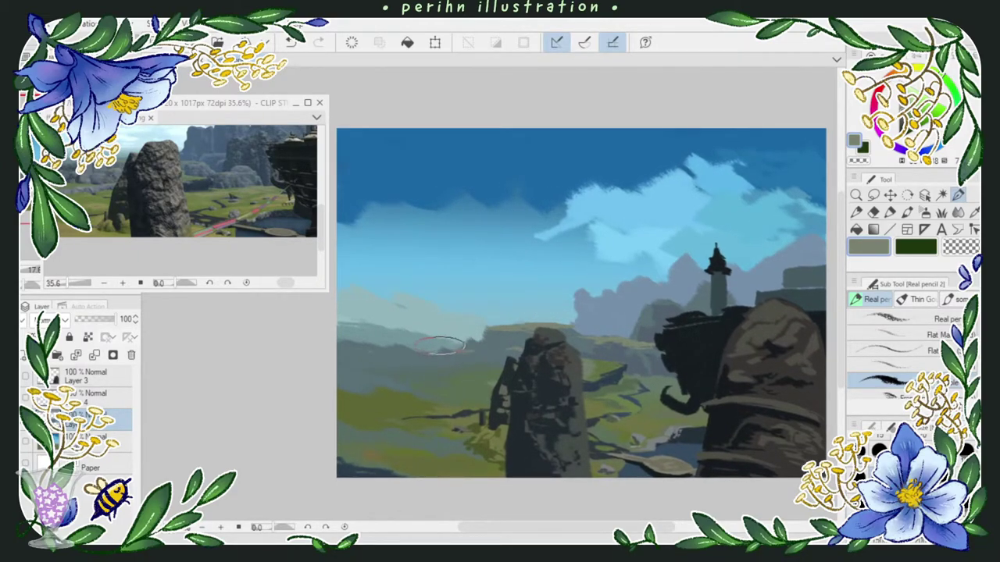
Step: Soften the distant hills left of the central rock with sampled grey-green and pale blue-green strokes
{"action": "left_click", "coordinate": [449, 349], "text": "alt"}
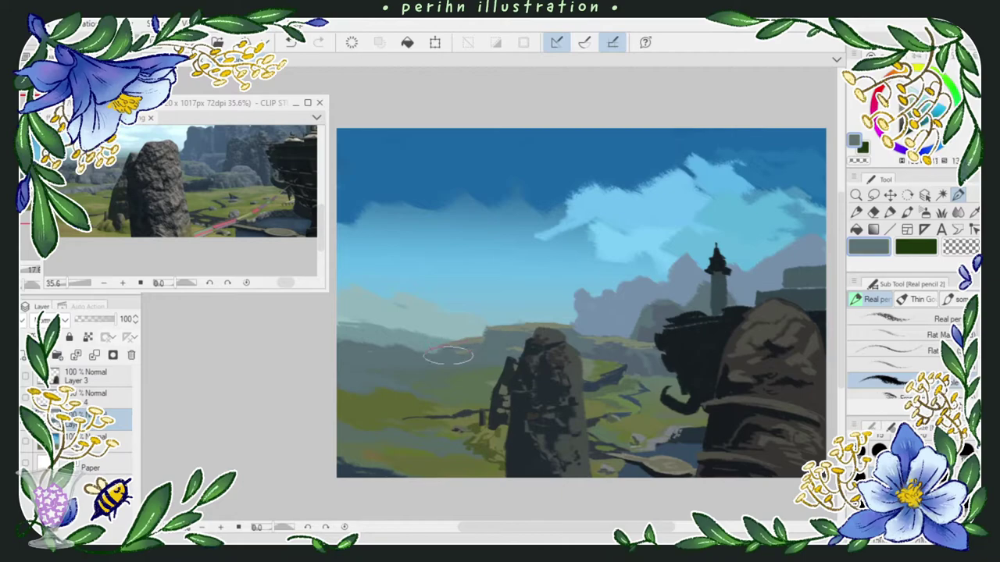
{"action": "left_click", "coordinate": [485, 336], "text": "alt"}
{"action": "left_click", "coordinate": [489, 332], "text": "alt"}
{"action": "left_click", "coordinate": [486, 338], "text": "alt"}
{"action": "left_click_drag", "start_coordinate": [486, 337], "coordinate": [512, 282]}
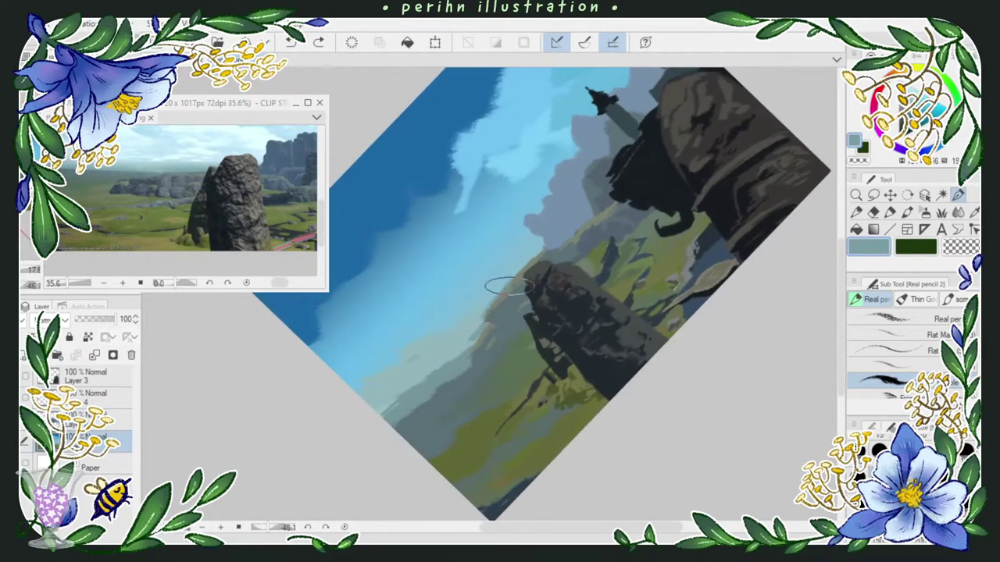
{"action": "left_click_drag", "start_coordinate": [458, 323], "coordinate": [457, 350]}
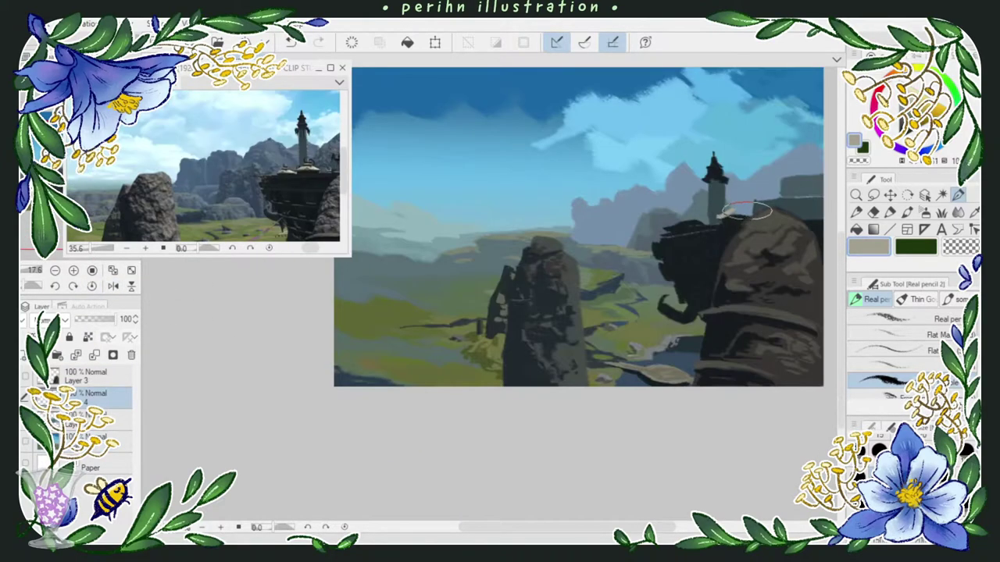
Step: Paint two beige domes on either side of the cliff-top tower on Layer 4 and add dark curled ornaments on top
{"action": "mouse_move", "coordinate": [749, 210]}
{"action": "left_mouse_down"}
{"action": "mouse_move", "coordinate": [680, 225]}
{"action": "mouse_move", "coordinate": [698, 222]}
{"action": "left_mouse_up"}
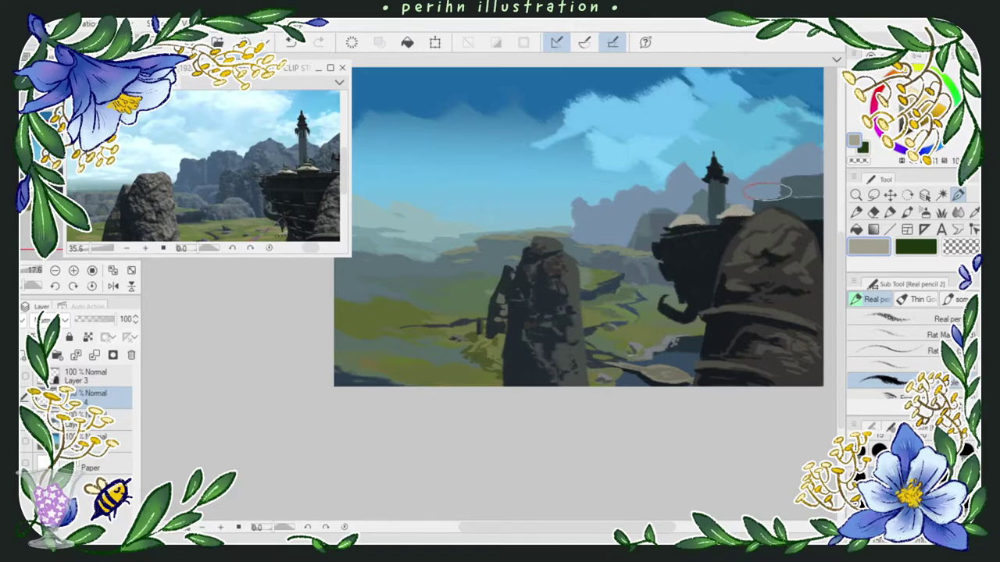
{"action": "left_click", "coordinate": [692, 227], "text": "alt"}
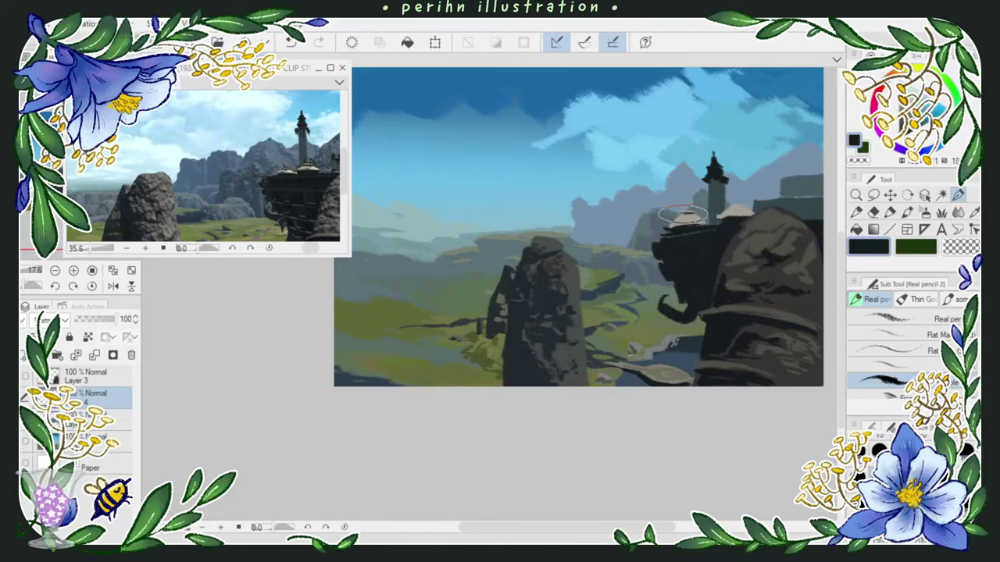
{"action": "left_click", "coordinate": [734, 203], "text": "alt"}
{"action": "left_click", "coordinate": [733, 206], "text": "alt"}
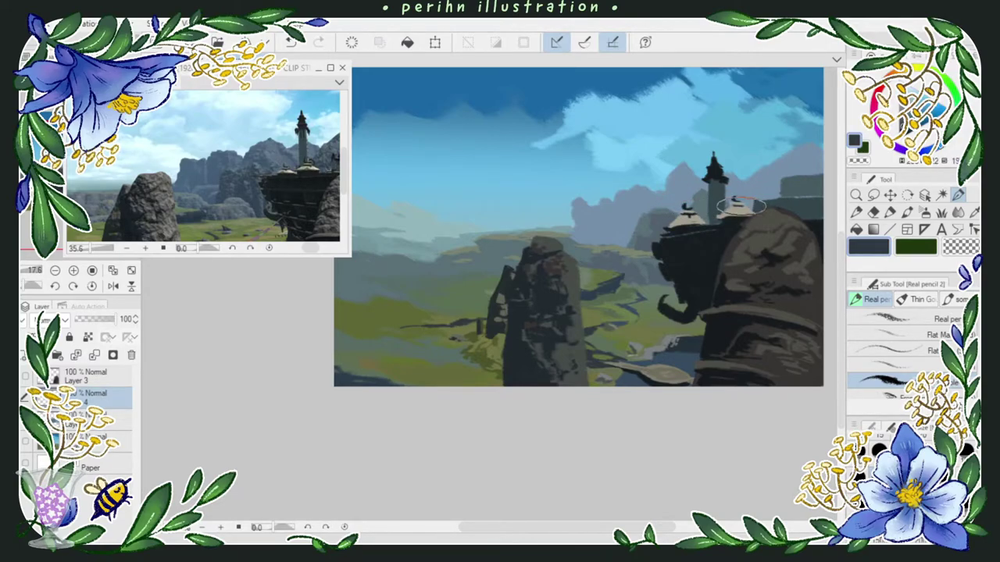
{"action": "left_click", "coordinate": [746, 205], "text": "alt"}
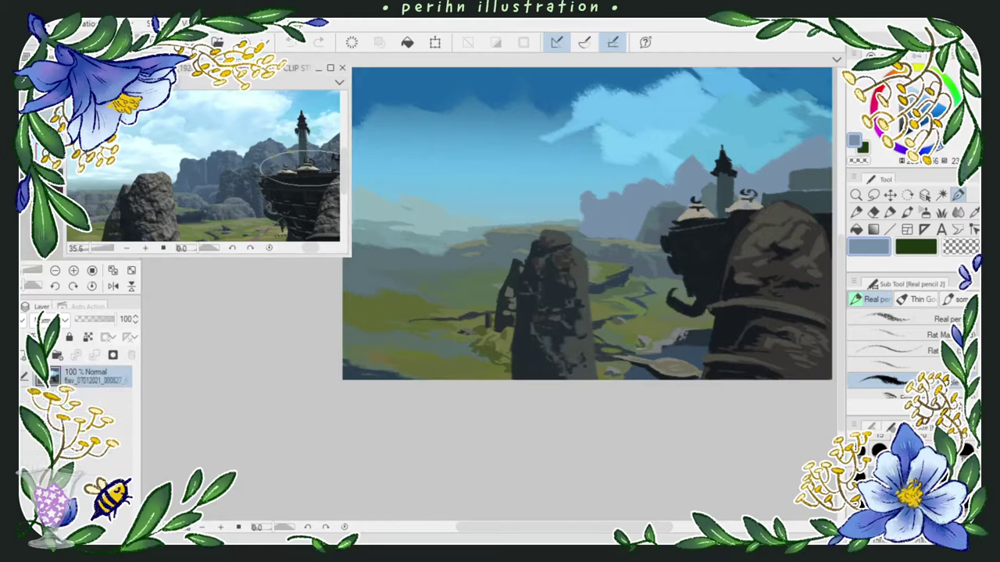
{"action": "key", "text": "ctrl+z"}
Step: Shade the two domes with sampled brown and beige, and add dark details beneath the tower's roof
{"action": "left_click", "coordinate": [748, 206], "text": "alt"}
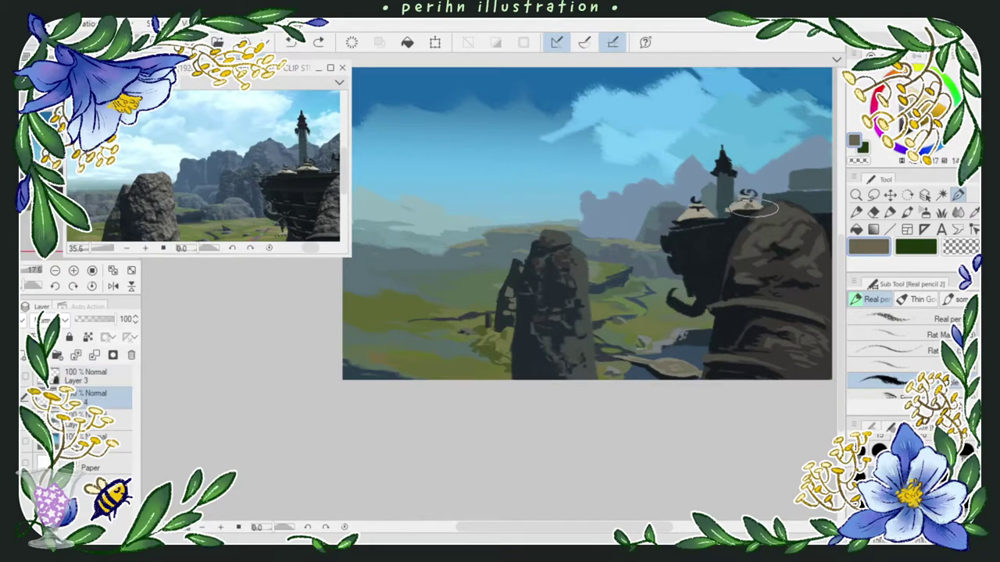
{"action": "left_click", "coordinate": [707, 214], "text": "alt"}
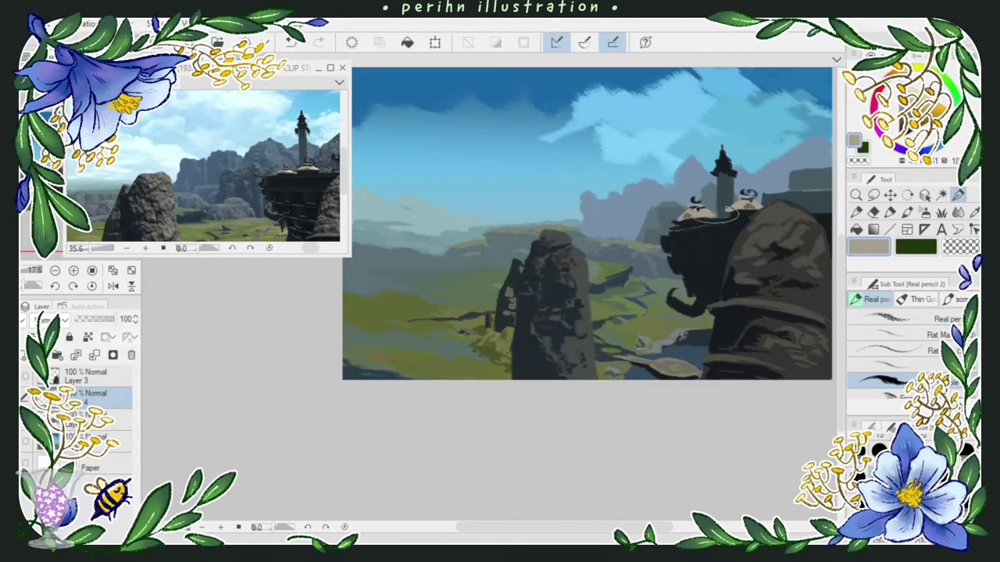
{"action": "left_click_drag", "start_coordinate": [728, 204], "coordinate": [750, 202]}
{"action": "left_click", "coordinate": [723, 168], "text": "alt"}
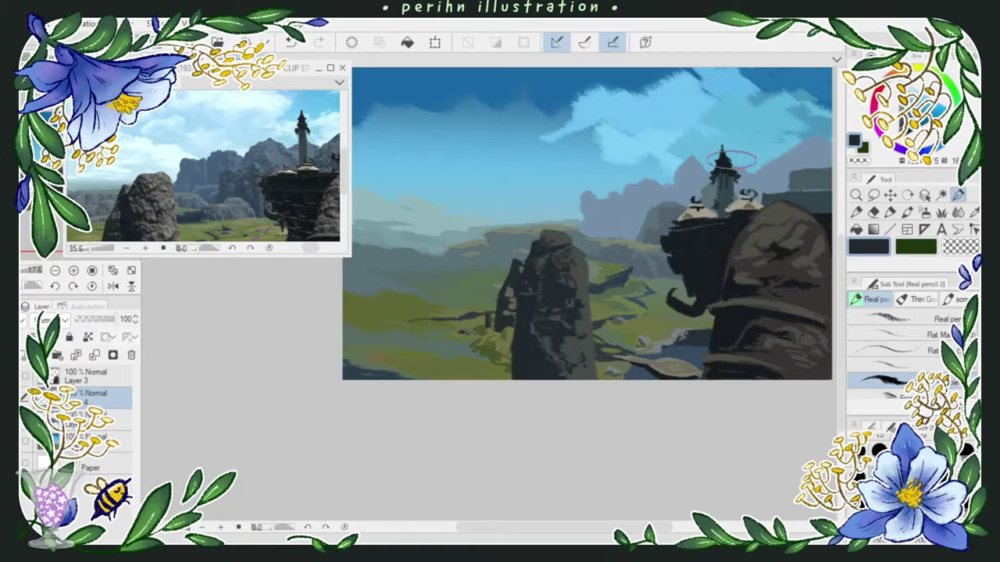
Step: Paint dark ledges across the cliff-top platform and rework the curved horn beneath it
{"action": "left_click_drag", "start_coordinate": [695, 201], "coordinate": [658, 201]}
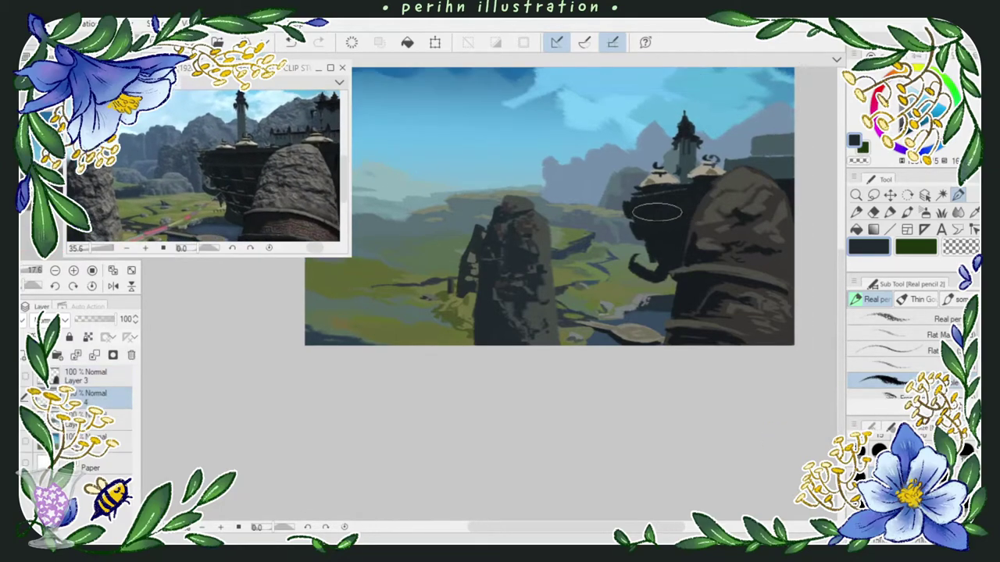
{"action": "scroll", "coordinate": [599, 230], "scroll_direction": "up", "scroll_amount": 2}
{"action": "mouse_move", "coordinate": [807, 109]}
{"action": "left_mouse_down"}
{"action": "mouse_move", "coordinate": [750, 117]}
{"action": "mouse_move", "coordinate": [625, 266]}
{"action": "left_mouse_up"}
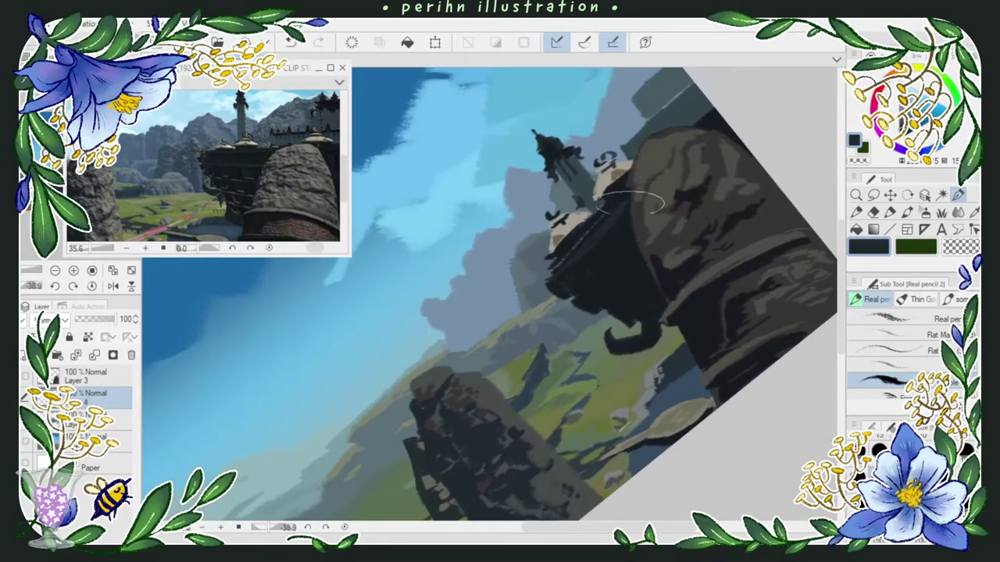
{"action": "key", "text": "ctrl+0"}
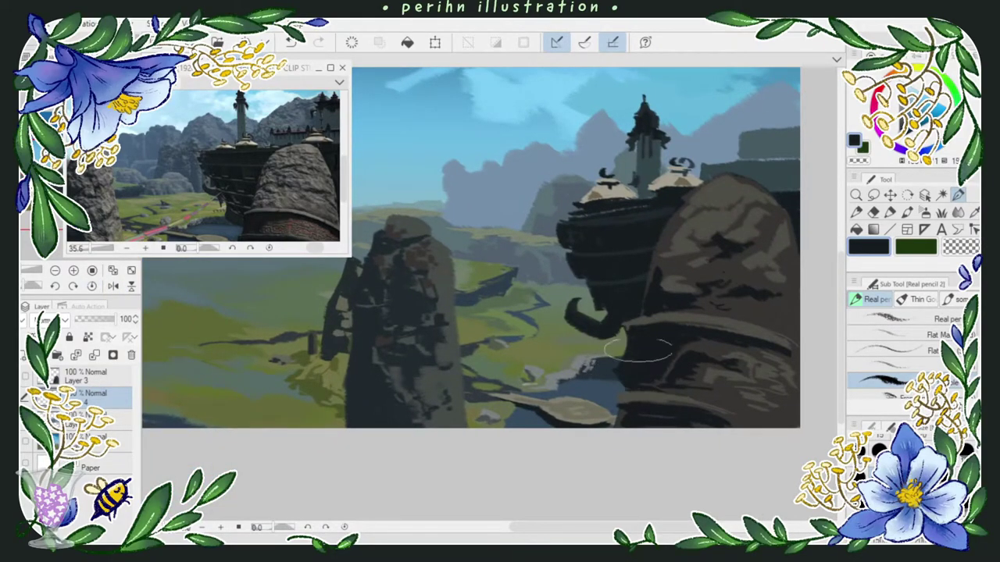
{"action": "mouse_move", "coordinate": [643, 306]}
{"action": "left_mouse_down"}
{"action": "mouse_move", "coordinate": [615, 338]}
{"action": "mouse_move", "coordinate": [619, 348]}
{"action": "mouse_move", "coordinate": [643, 312]}
{"action": "left_mouse_up"}
{"action": "left_click", "coordinate": [601, 313], "text": "alt"}
{"action": "key", "text": "ctrl+z"}
Step: Extend a dark ornamented spike from the platform's outer edge and lighten the tower shaft with sampled blue-grey
{"action": "left_click", "coordinate": [578, 222], "text": "alt"}
{"action": "mouse_move", "coordinate": [607, 216]}
{"action": "left_mouse_down"}
{"action": "mouse_move", "coordinate": [623, 227]}
{"action": "mouse_move", "coordinate": [556, 219]}
{"action": "left_mouse_up"}
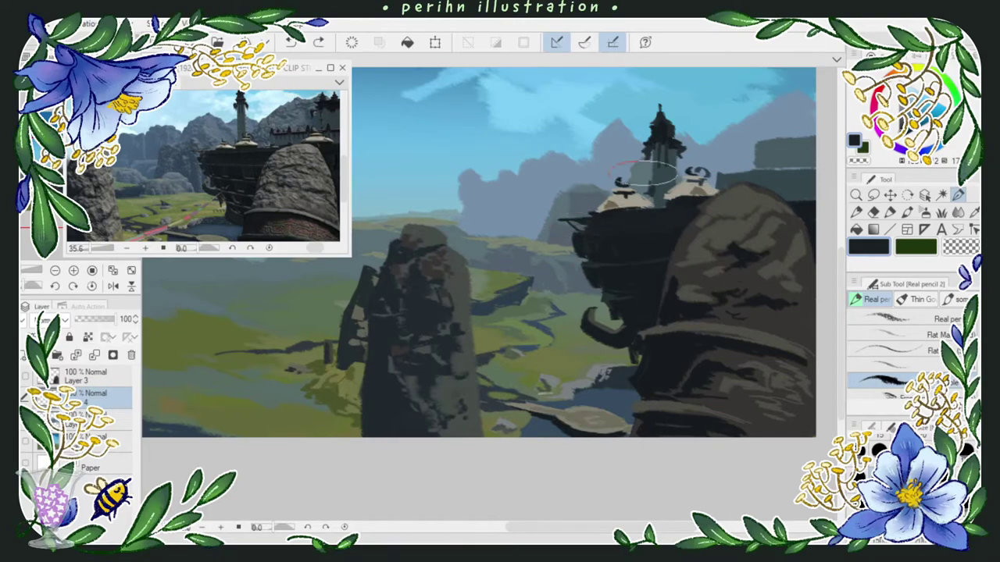
{"action": "mouse_move", "coordinate": [578, 219]}
{"action": "left_mouse_down"}
{"action": "mouse_move", "coordinate": [564, 208]}
{"action": "mouse_move", "coordinate": [573, 212]}
{"action": "mouse_move", "coordinate": [564, 219]}
{"action": "left_mouse_up"}
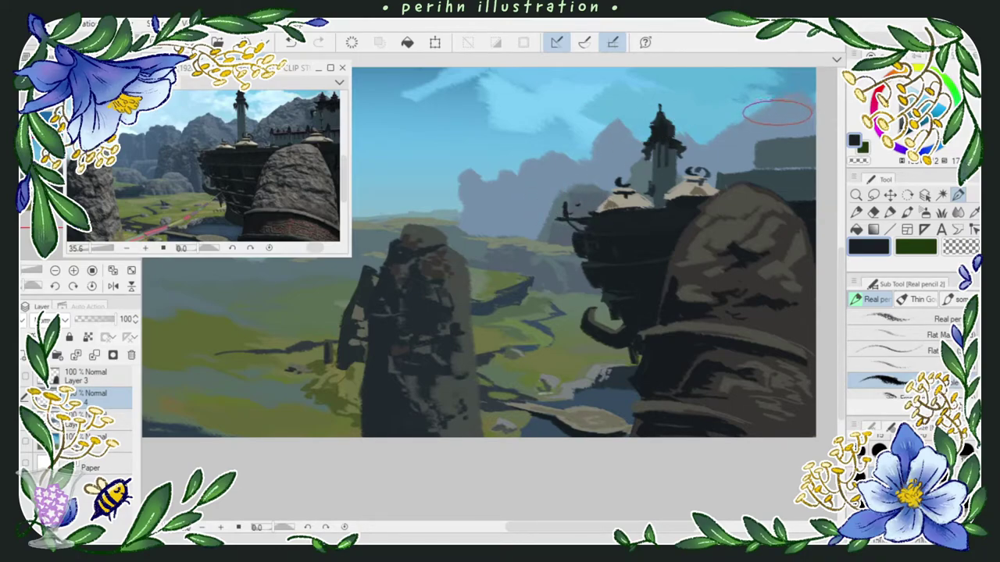
{"action": "left_click", "coordinate": [660, 182], "text": "alt"}
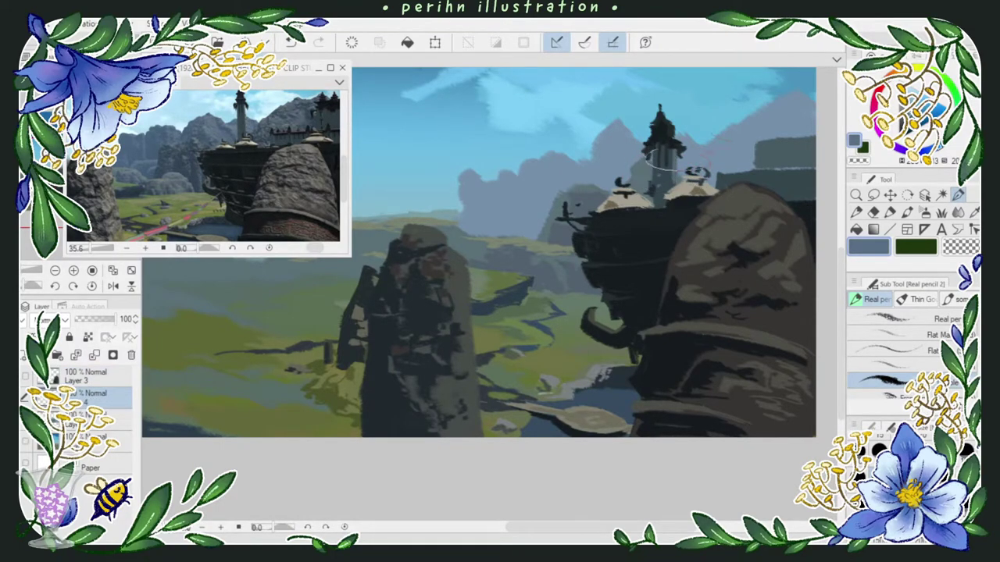
Step: Paint dark roof edges, spires and a small turret on the buildings behind the large foreground rock
{"action": "left_click_drag", "start_coordinate": [660, 160], "coordinate": [652, 116]}
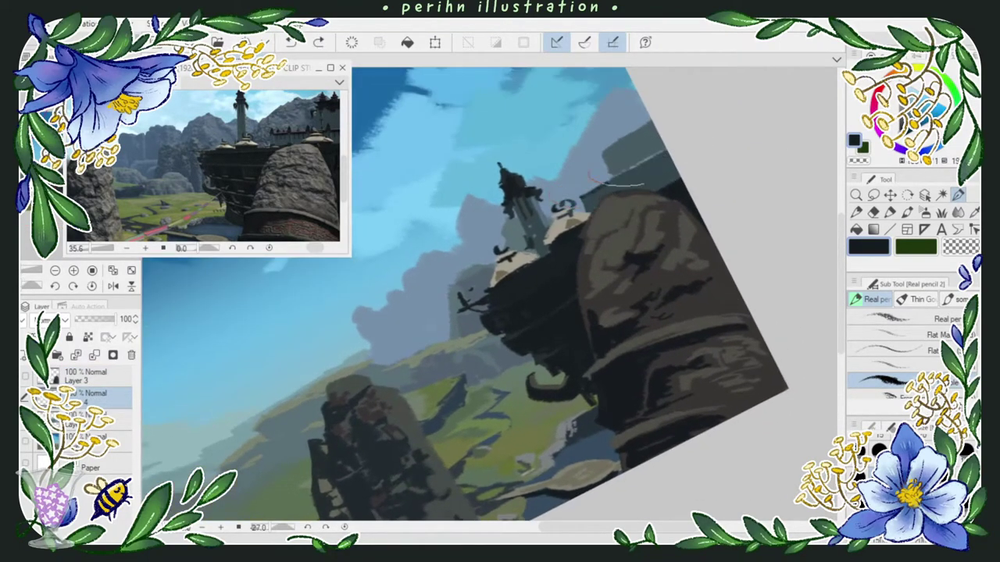
{"action": "key", "text": "ctrl+at"}
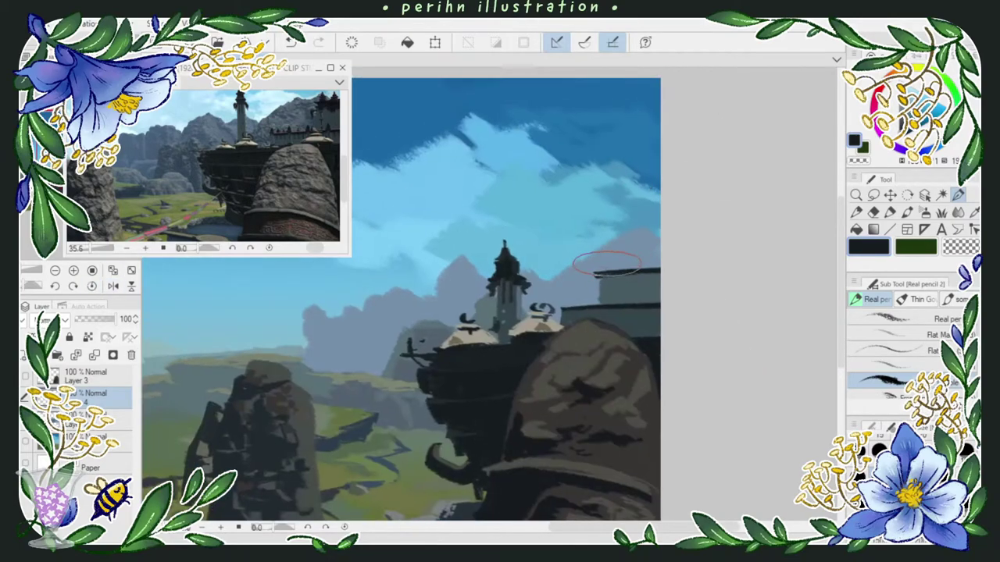
{"action": "mouse_move", "coordinate": [609, 267]}
{"action": "left_mouse_down"}
{"action": "mouse_move", "coordinate": [608, 247]}
{"action": "mouse_move", "coordinate": [650, 246]}
{"action": "left_mouse_up"}
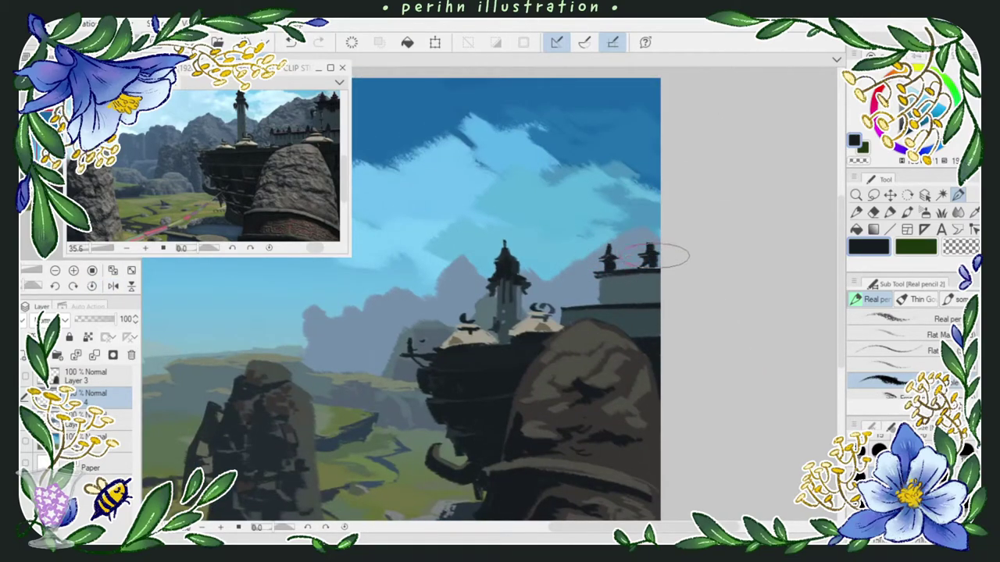
{"action": "mouse_move", "coordinate": [607, 287]}
{"action": "left_mouse_down"}
{"action": "mouse_move", "coordinate": [656, 286]}
{"action": "mouse_move", "coordinate": [657, 270]}
{"action": "mouse_move", "coordinate": [588, 283]}
{"action": "mouse_move", "coordinate": [596, 301]}
{"action": "mouse_move", "coordinate": [652, 291]}
{"action": "left_mouse_up"}
{"action": "key", "text": "ctrl+z"}
{"action": "left_click_drag", "start_coordinate": [558, 304], "coordinate": [563, 300]}
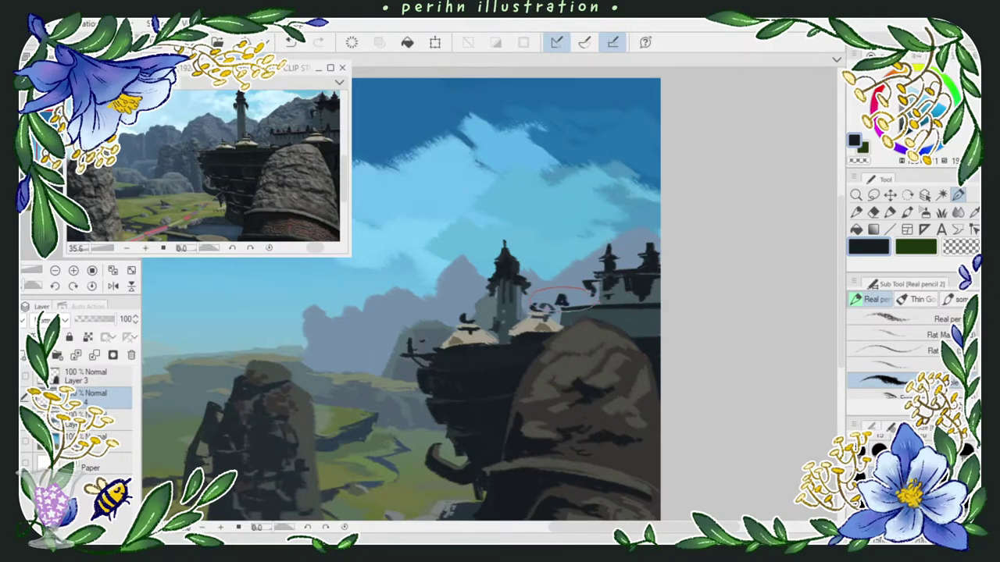
{"action": "key", "text": "ctrl+z"}
Step: Paint blue-grey and dark columns along the lower building's wall and a beige dome in front of it
{"action": "left_click", "coordinate": [607, 312], "text": "alt"}
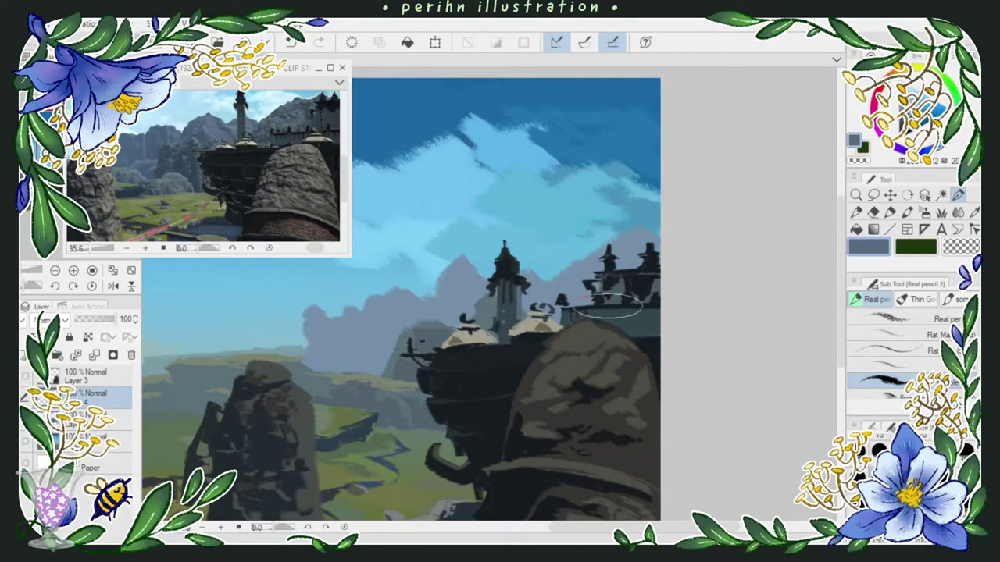
{"action": "left_click", "coordinate": [566, 314], "text": "alt"}
{"action": "left_click_drag", "start_coordinate": [561, 316], "coordinate": [566, 309]}
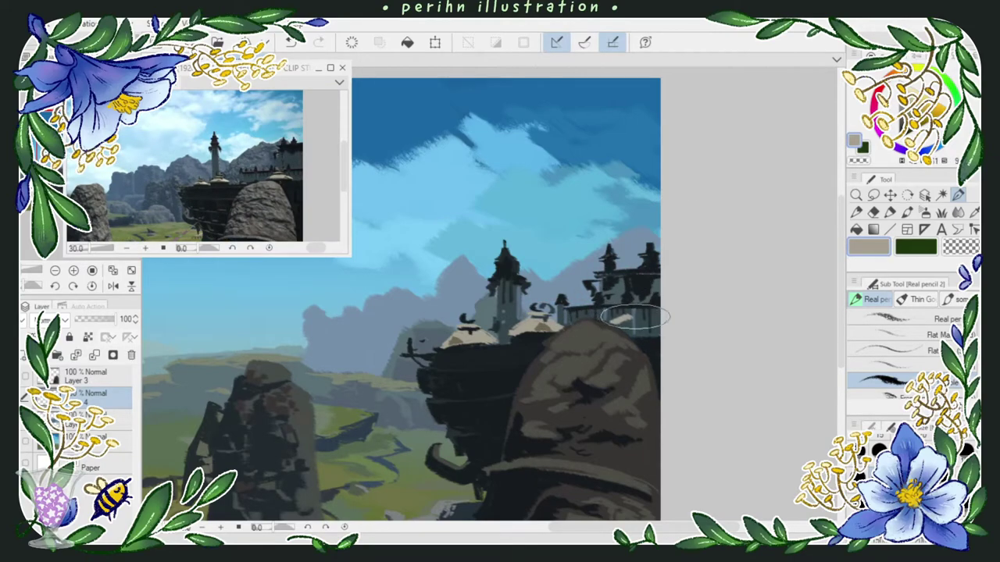
{"action": "left_click_drag", "start_coordinate": [623, 325], "coordinate": [649, 322]}
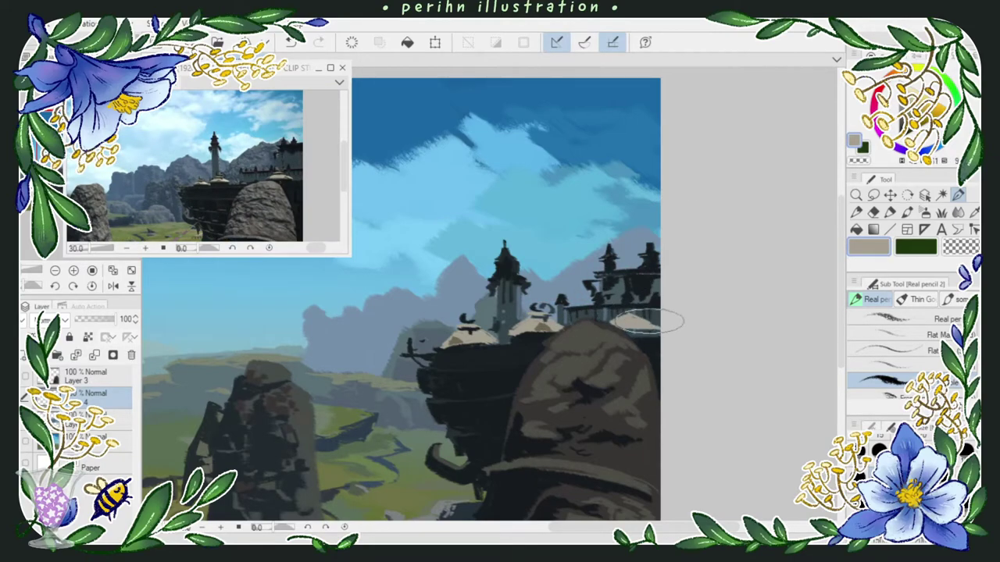
Step: Refine the edges of the three beige domes on the cliff-top platform with sampled dark blue, beige and brown
{"action": "left_click", "coordinate": [652, 317], "text": "alt"}
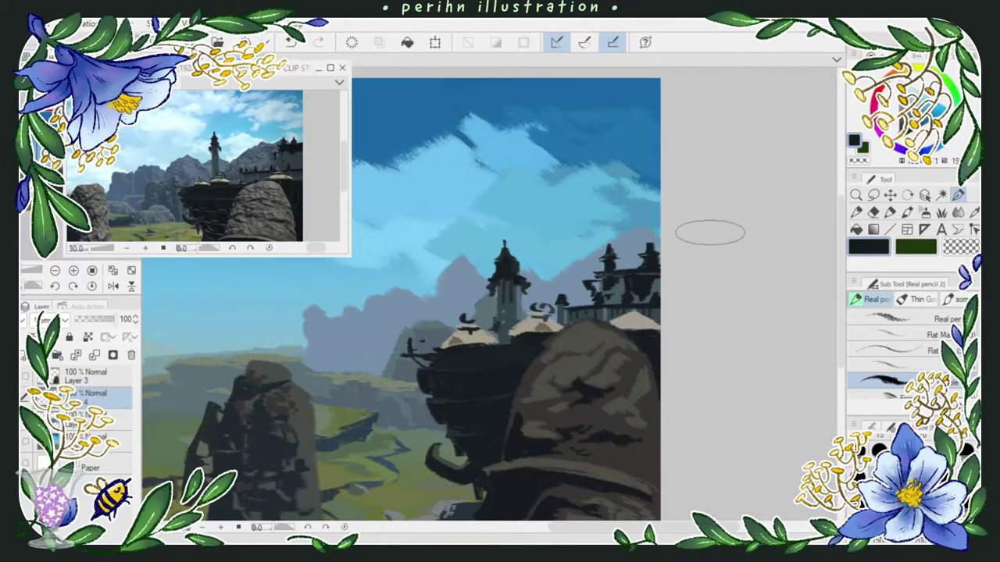
{"action": "left_click", "coordinate": [485, 344], "text": "alt"}
{"action": "left_click", "coordinate": [480, 339], "text": "alt"}
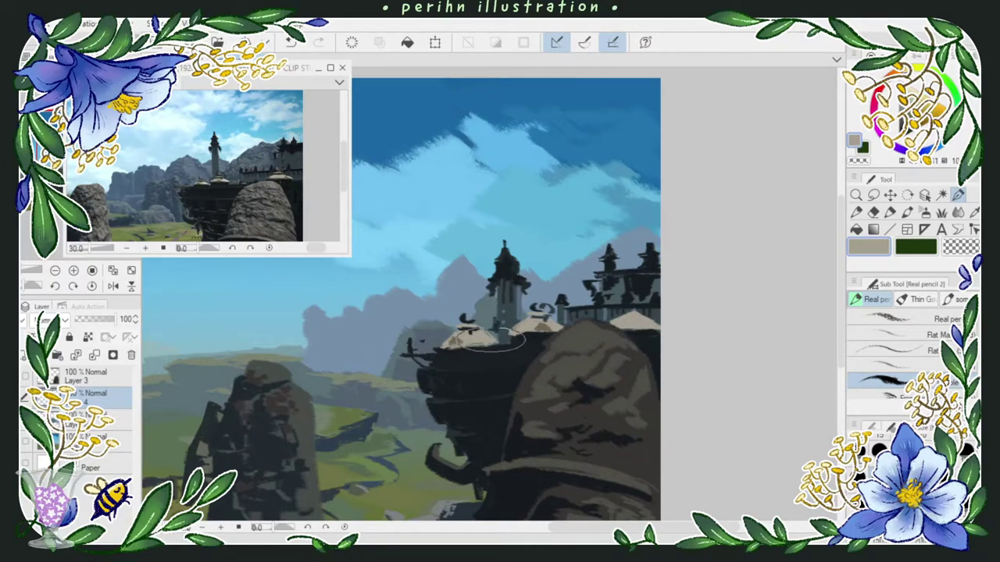
{"action": "left_click", "coordinate": [649, 328], "text": "alt"}
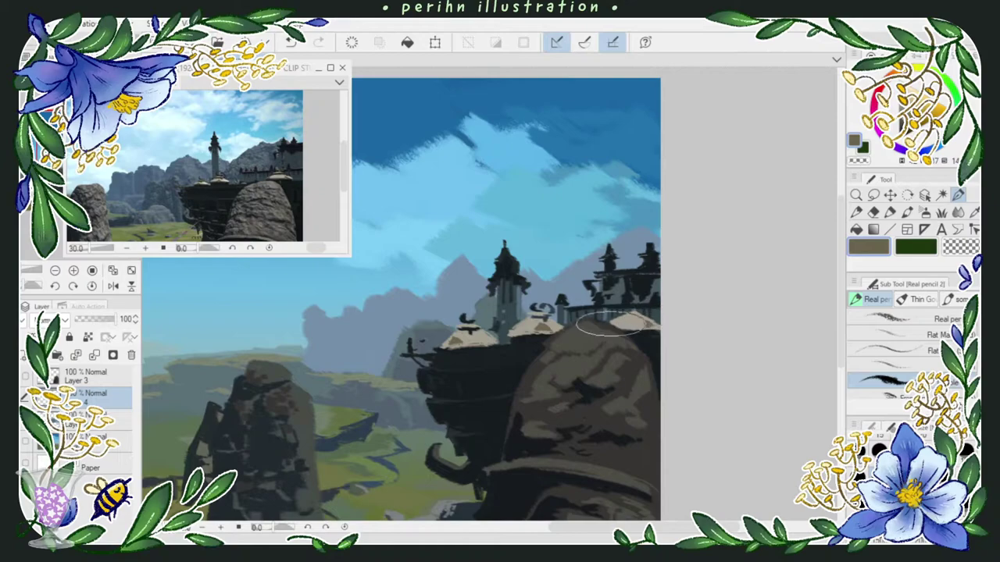
{"action": "left_click", "coordinate": [629, 316], "text": "alt"}
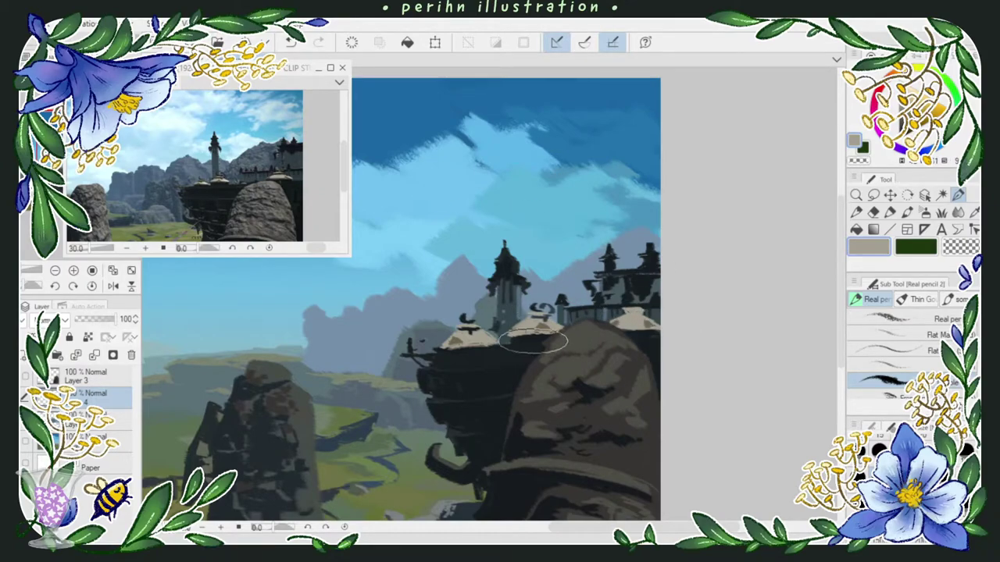
{"action": "left_click", "coordinate": [539, 340], "text": "alt"}
{"action": "left_click", "coordinate": [629, 314], "text": "alt"}
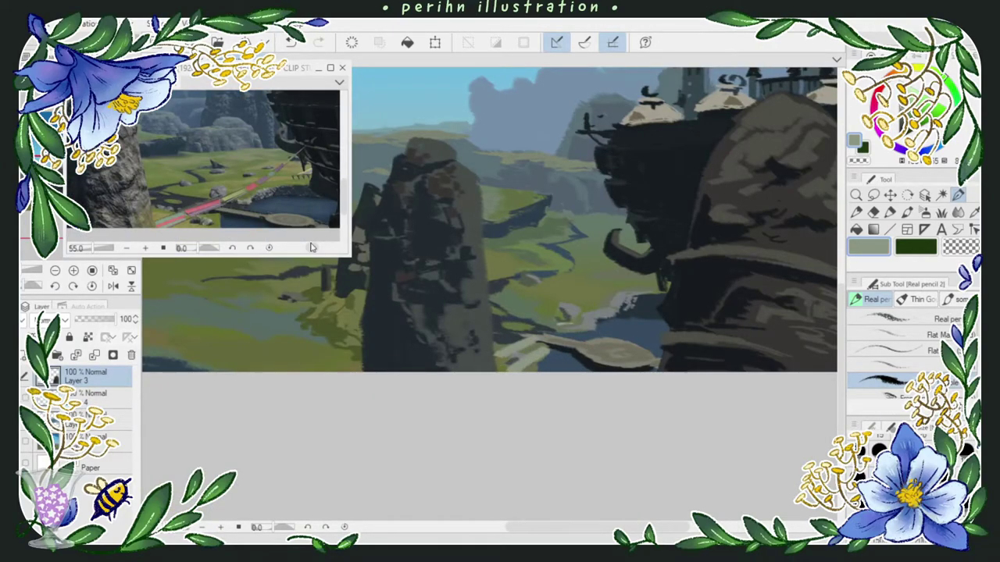
Step: Paint a curved ribbon of pink, mauve, yellow-green and grey-blue segments across the water from the bottom edge to the cliff
{"action": "mouse_move", "coordinate": [523, 357]}
{"action": "left_mouse_down"}
{"action": "mouse_move", "coordinate": [614, 293]}
{"action": "mouse_move", "coordinate": [594, 307]}
{"action": "mouse_move", "coordinate": [660, 233]}
{"action": "left_mouse_up"}
{"action": "left_click", "coordinate": [585, 284], "text": "alt"}
{"action": "left_click", "coordinate": [592, 305], "text": "alt"}
{"action": "left_click", "coordinate": [571, 319], "text": "alt"}
{"action": "left_click", "coordinate": [578, 242], "text": "alt"}
{"action": "left_click", "coordinate": [642, 258], "text": "alt"}
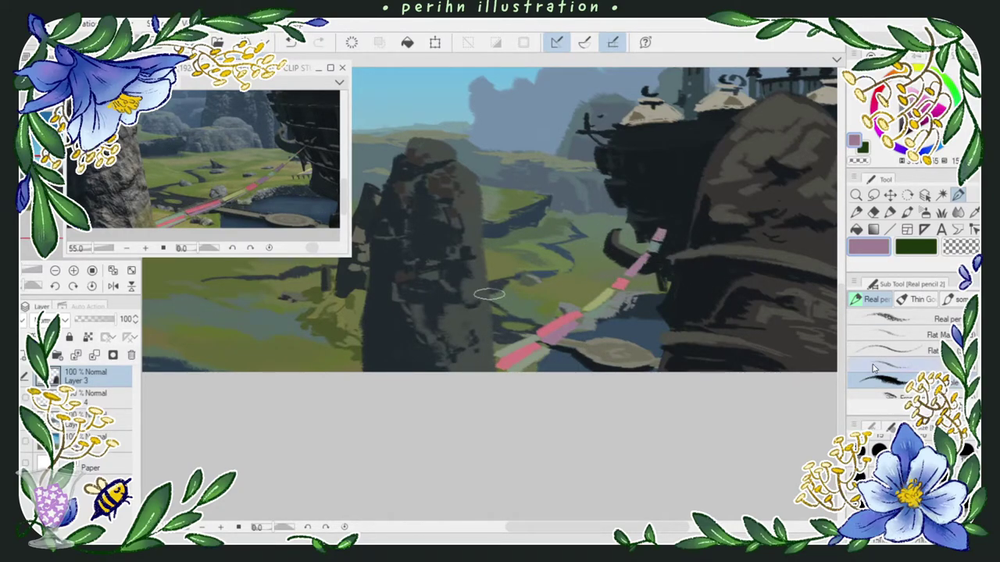
Step: Extend the ribbon's upper end against the cliff with a tapering yellow-green segment and a pink tip
{"action": "left_click", "coordinate": [600, 295], "text": "alt"}
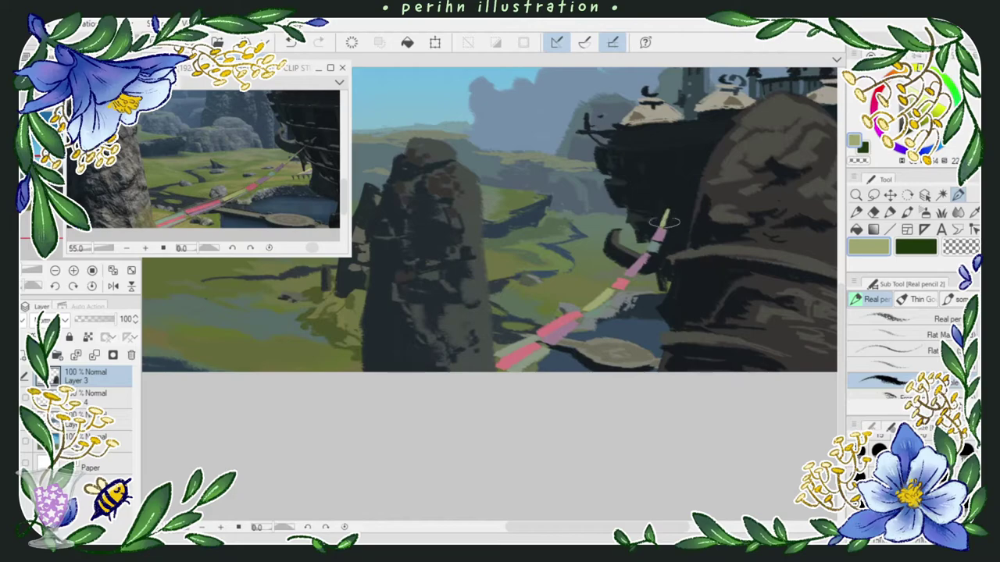
{"action": "left_click_drag", "start_coordinate": [669, 215], "coordinate": [663, 228]}
{"action": "left_click", "coordinate": [645, 229], "text": "alt"}
{"action": "left_click", "coordinate": [660, 233], "text": "alt"}
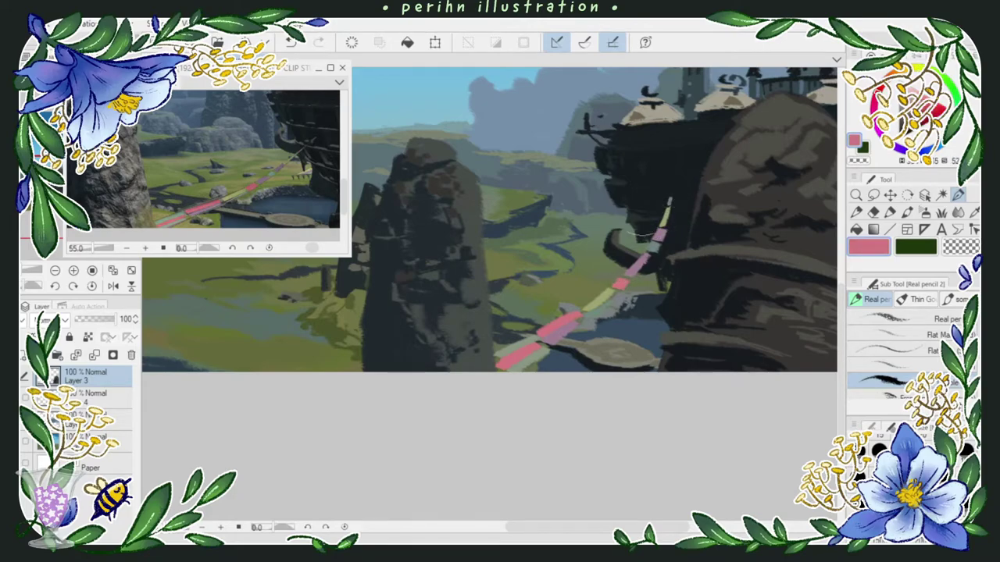
{"action": "left_click_drag", "start_coordinate": [672, 199], "coordinate": [613, 322]}
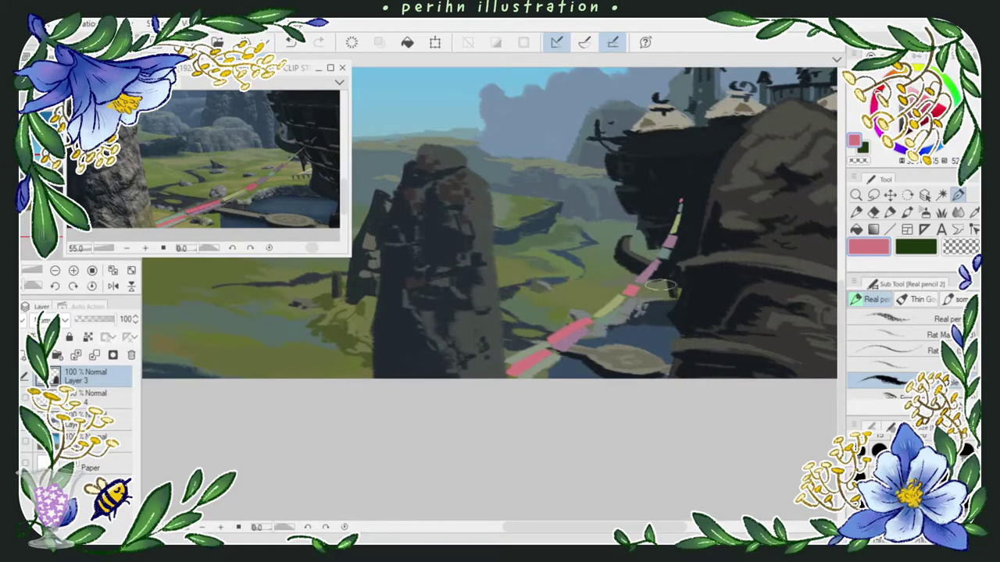
Step: On the layer behind, paint a small pink and yellow-green ribbon fragment beneath the cliff's curved horn
{"action": "left_click", "coordinate": [110, 429]}
{"action": "left_click", "coordinate": [656, 290], "text": "alt"}
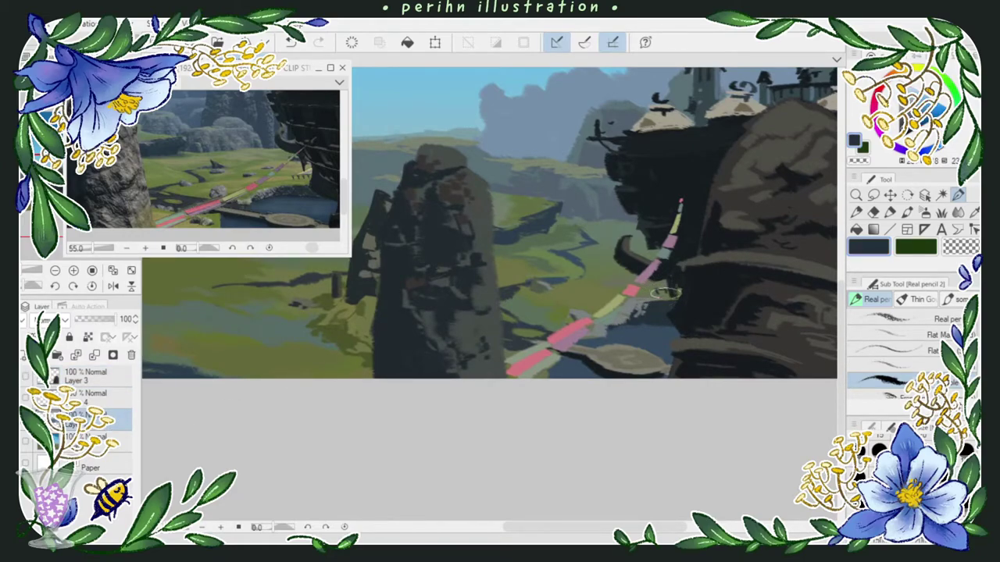
{"action": "left_click", "coordinate": [677, 223], "text": "alt"}
{"action": "left_click", "coordinate": [634, 284], "text": "alt"}
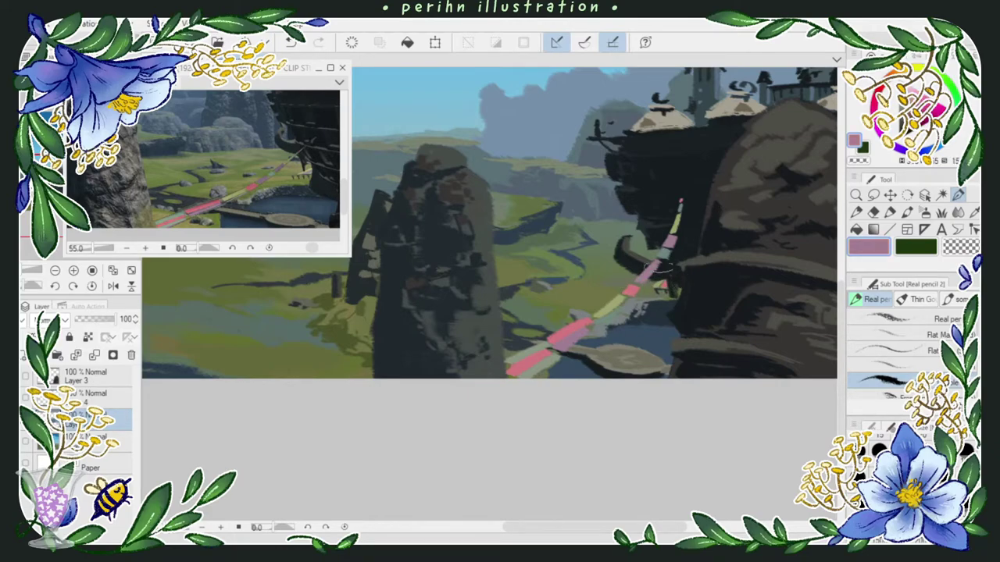
Step: Return to Layer 3 and touch up the ribbon's yellow-green segment above the water
{"action": "key", "text": "alt+]"}
{"action": "key", "text": "alt+]"}
{"action": "left_click_drag", "start_coordinate": [722, 202], "coordinate": [672, 271]}
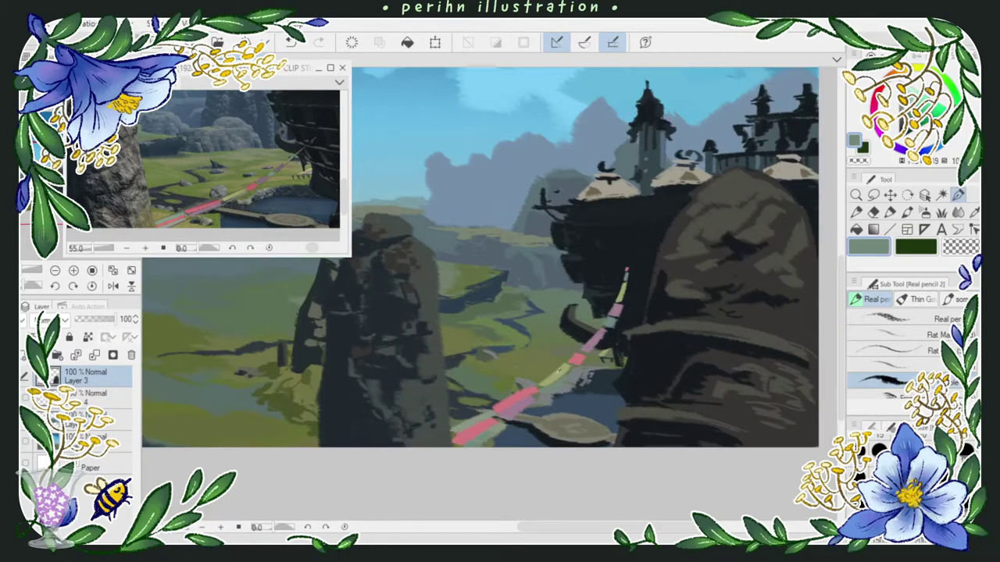
{"action": "left_click", "coordinate": [543, 375], "text": "alt"}
{"action": "left_click_drag", "start_coordinate": [549, 390], "coordinate": [560, 385]}
Step: Add pink strokes to the small ribbon fragment beneath the horn on the layer behind
{"action": "left_click", "coordinate": [618, 353], "text": "alt"}
{"action": "key", "text": "alt+["}
{"action": "key", "text": "alt+["}
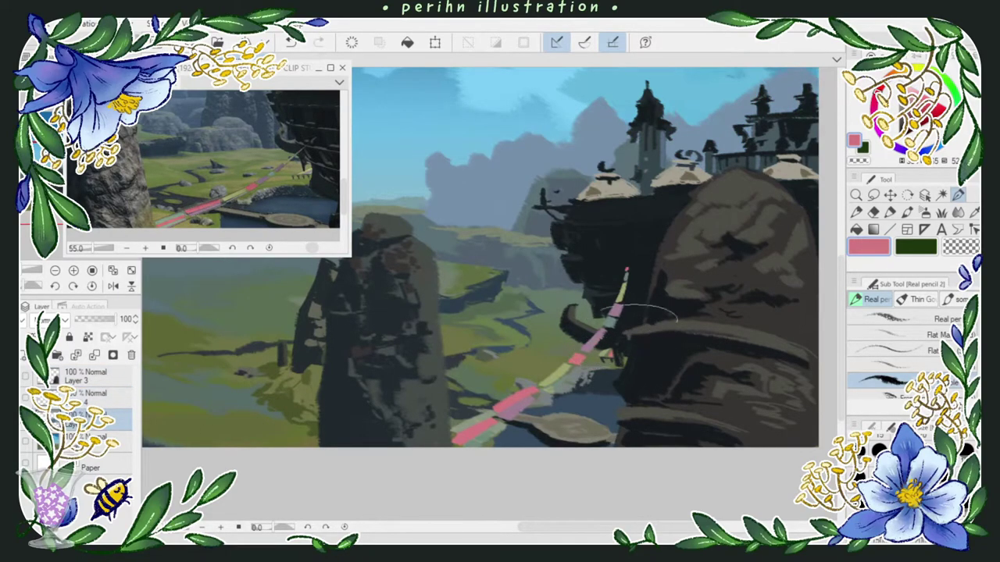
{"action": "left_click_drag", "start_coordinate": [617, 353], "coordinate": [606, 356]}
Step: Widen the ribbon's middle on Layer 3 and add turquoise segments along its middle and lower parts
{"action": "key", "text": "alt+]"}
{"action": "key", "text": "alt+]"}
{"action": "left_click", "coordinate": [543, 368], "text": "alt"}
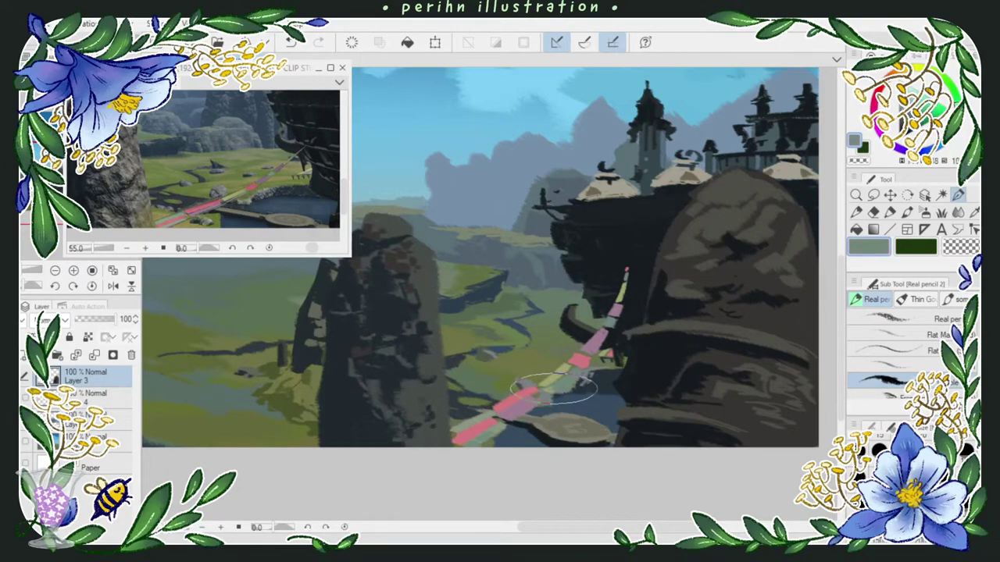
{"action": "left_click", "coordinate": [539, 375], "text": "alt"}
{"action": "left_click", "coordinate": [578, 379], "text": "alt"}
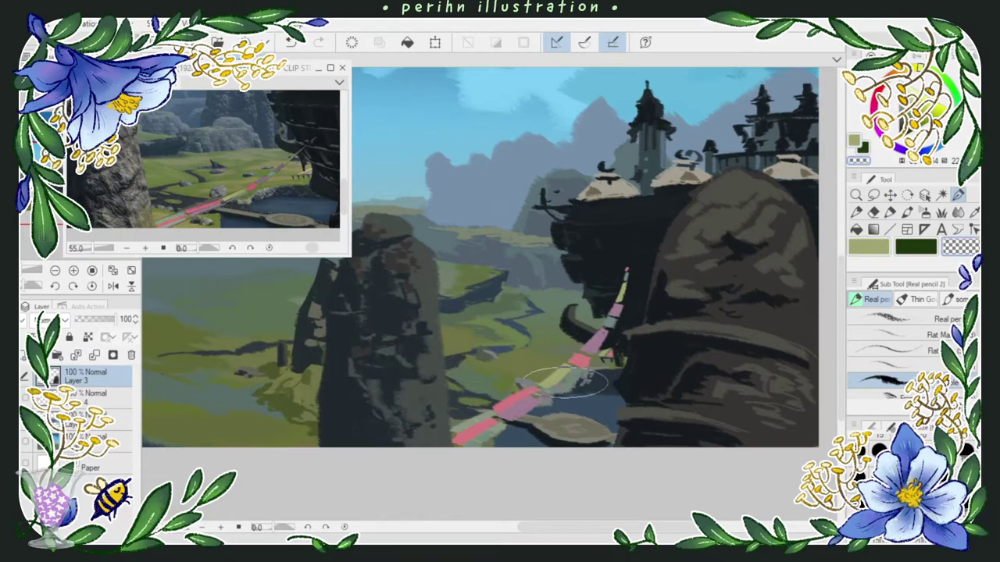
{"action": "left_click", "coordinate": [566, 382], "text": "alt"}
{"action": "left_click", "coordinate": [556, 396], "text": "alt"}
{"action": "left_click_drag", "start_coordinate": [552, 392], "coordinate": [592, 376]}
{"action": "left_click_drag", "start_coordinate": [473, 426], "coordinate": [506, 408]}
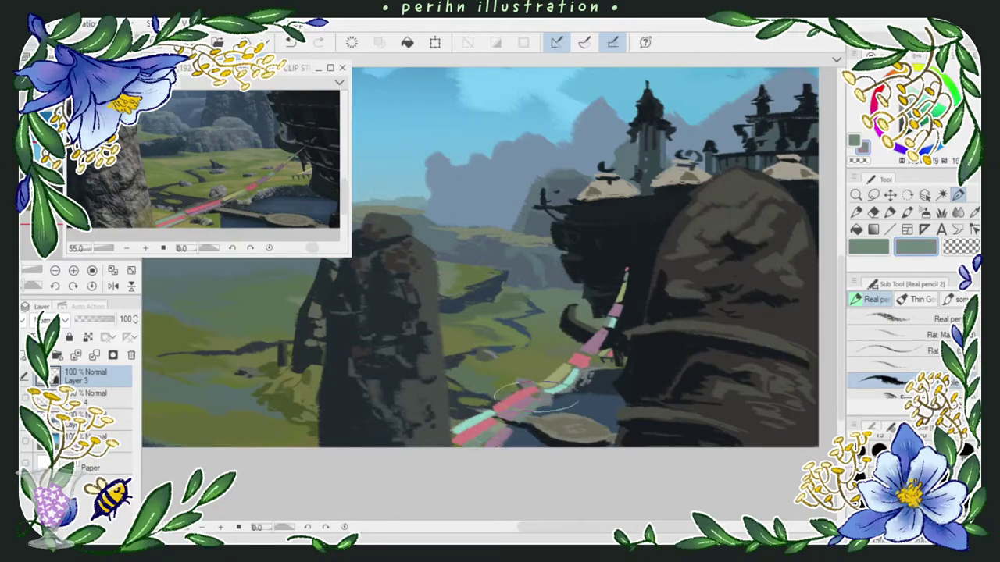
Step: Refine the lower ribbon's loose ends with sampled mauve and grey-green, trimming them with transparent colour
{"action": "left_click", "coordinate": [504, 395], "text": "alt"}
{"action": "key", "text": "ctrl+z"}
{"action": "key", "text": "ctrl+y"}
{"action": "left_click", "coordinate": [508, 408], "text": "alt"}
{"action": "key", "text": "c"}
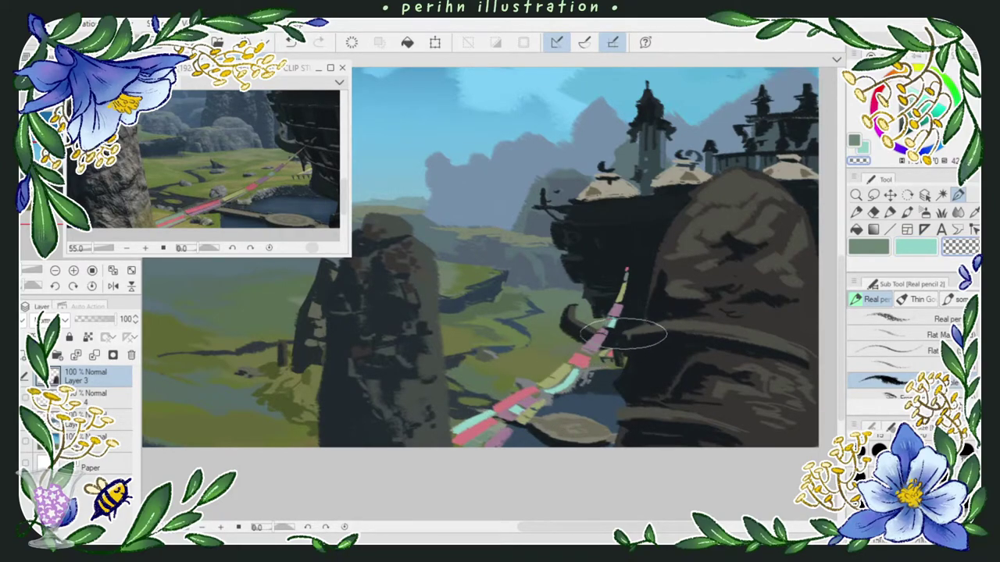
Step: On the cloud layer, paint a pale blue cloud beside the mountains and a bright white streak above the horizon
{"action": "scroll", "coordinate": [625, 334], "scroll_direction": "down", "scroll_amount": 4}
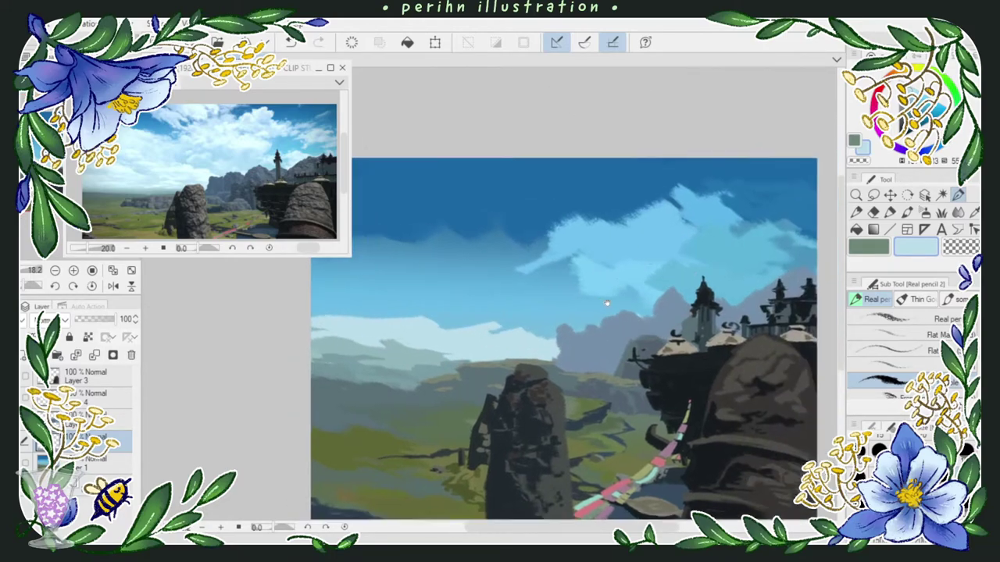
{"action": "mouse_move", "coordinate": [556, 266]}
{"action": "left_mouse_down"}
{"action": "mouse_move", "coordinate": [589, 275]}
{"action": "mouse_move", "coordinate": [608, 314]}
{"action": "mouse_move", "coordinate": [639, 308]}
{"action": "mouse_move", "coordinate": [656, 250]}
{"action": "left_mouse_up"}
{"action": "mouse_move", "coordinate": [546, 305]}
{"action": "left_mouse_down"}
{"action": "mouse_move", "coordinate": [592, 290]}
{"action": "mouse_move", "coordinate": [547, 307]}
{"action": "mouse_move", "coordinate": [536, 286]}
{"action": "mouse_move", "coordinate": [568, 313]}
{"action": "mouse_move", "coordinate": [502, 274]}
{"action": "mouse_move", "coordinate": [513, 336]}
{"action": "left_mouse_up"}
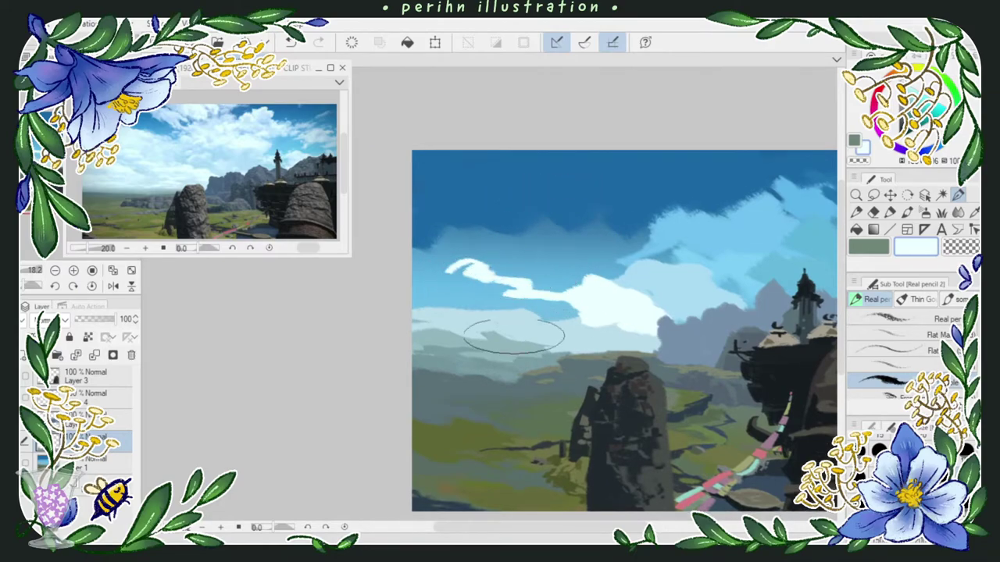
Step: Build a large diagonal white and grey-blue cloud towards the sky's left corner and fill the gap beneath with pale clouds
{"action": "mouse_move", "coordinate": [461, 182]}
{"action": "left_mouse_down"}
{"action": "mouse_move", "coordinate": [545, 222]}
{"action": "mouse_move", "coordinate": [549, 236]}
{"action": "mouse_move", "coordinate": [456, 215]}
{"action": "mouse_move", "coordinate": [427, 180]}
{"action": "mouse_move", "coordinate": [442, 202]}
{"action": "mouse_move", "coordinate": [502, 239]}
{"action": "mouse_move", "coordinate": [454, 216]}
{"action": "mouse_move", "coordinate": [501, 205]}
{"action": "mouse_move", "coordinate": [482, 222]}
{"action": "mouse_move", "coordinate": [500, 198]}
{"action": "mouse_move", "coordinate": [499, 239]}
{"action": "mouse_move", "coordinate": [464, 234]}
{"action": "mouse_move", "coordinate": [482, 261]}
{"action": "mouse_move", "coordinate": [499, 247]}
{"action": "mouse_move", "coordinate": [469, 249]}
{"action": "mouse_move", "coordinate": [509, 276]}
{"action": "mouse_move", "coordinate": [512, 249]}
{"action": "mouse_move", "coordinate": [495, 226]}
{"action": "mouse_move", "coordinate": [526, 263]}
{"action": "mouse_move", "coordinate": [572, 272]}
{"action": "mouse_move", "coordinate": [522, 275]}
{"action": "mouse_move", "coordinate": [570, 210]}
{"action": "mouse_move", "coordinate": [591, 273]}
{"action": "mouse_move", "coordinate": [557, 243]}
{"action": "mouse_move", "coordinate": [542, 254]}
{"action": "mouse_move", "coordinate": [607, 261]}
{"action": "mouse_move", "coordinate": [615, 280]}
{"action": "mouse_move", "coordinate": [612, 268]}
{"action": "mouse_move", "coordinate": [639, 264]}
{"action": "mouse_move", "coordinate": [629, 278]}
{"action": "mouse_move", "coordinate": [675, 260]}
{"action": "left_mouse_up"}
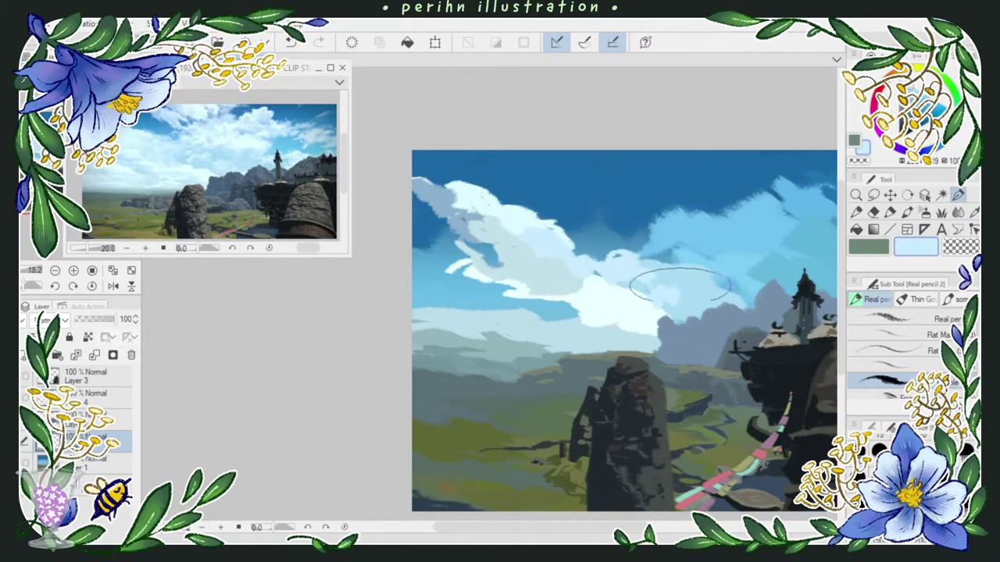
{"action": "left_click_drag", "start_coordinate": [578, 243], "coordinate": [653, 238]}
{"action": "left_click", "coordinate": [174, 213]}
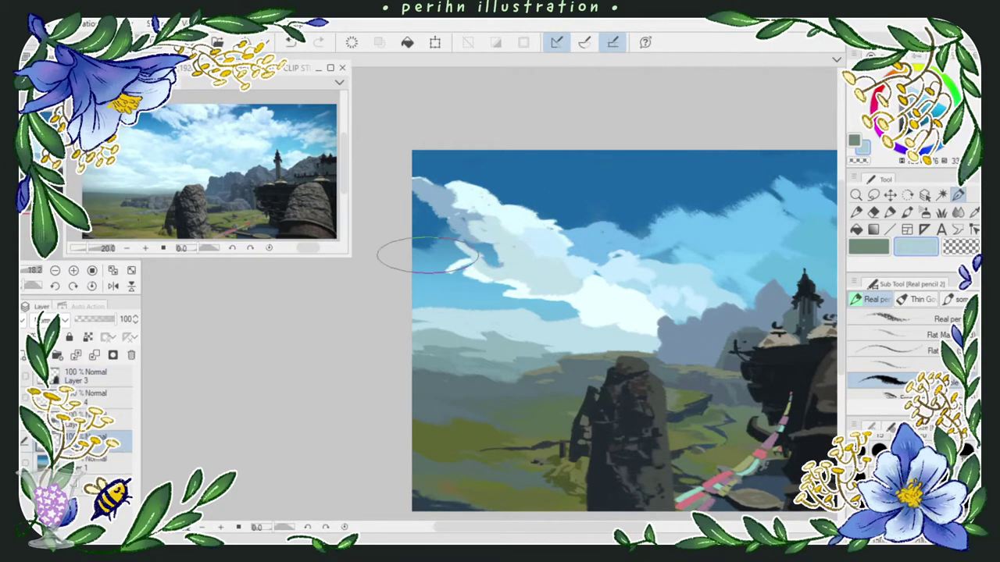
{"action": "left_click_drag", "start_coordinate": [545, 288], "coordinate": [565, 308]}
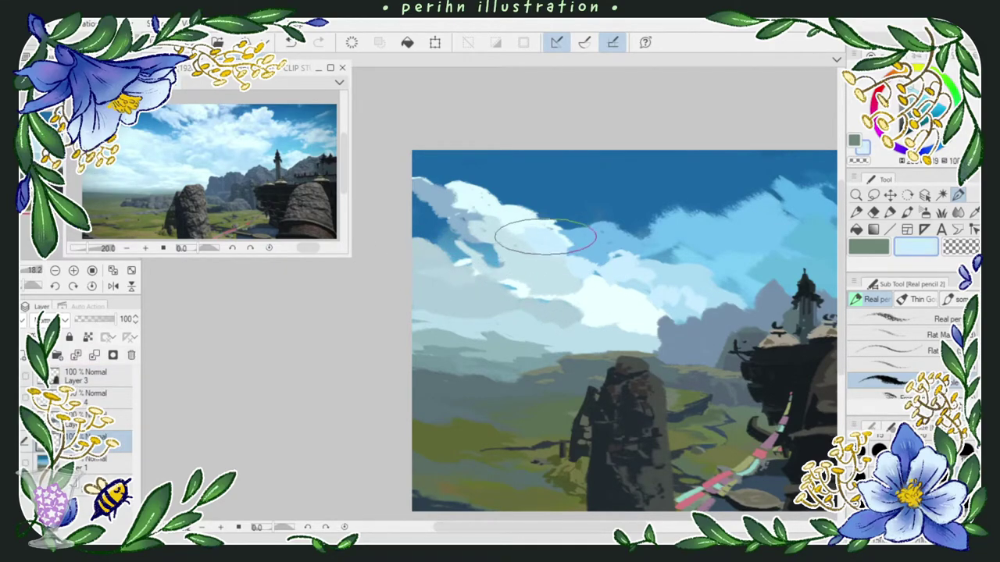
{"action": "mouse_move", "coordinate": [458, 295]}
{"action": "left_mouse_down"}
{"action": "mouse_move", "coordinate": [476, 290]}
{"action": "mouse_move", "coordinate": [565, 318]}
{"action": "mouse_move", "coordinate": [480, 289]}
{"action": "mouse_move", "coordinate": [614, 331]}
{"action": "mouse_move", "coordinate": [426, 257]}
{"action": "left_mouse_up"}
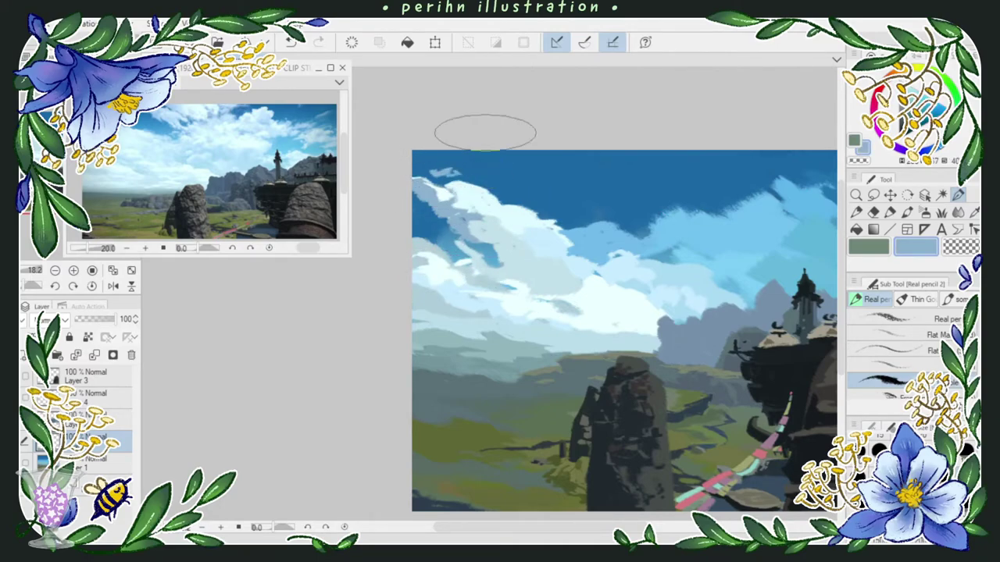
Step: Break up the diagonal cloud's upper edge and left side with sampled light blue and white strokes
{"action": "left_click_drag", "start_coordinate": [560, 268], "coordinate": [521, 244]}
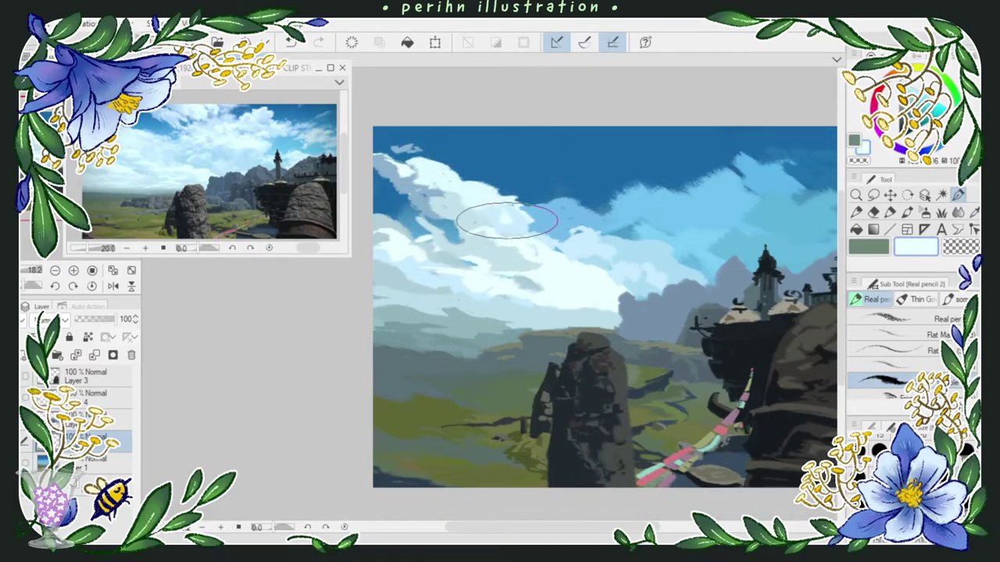
{"action": "left_click", "coordinate": [546, 199], "text": "alt"}
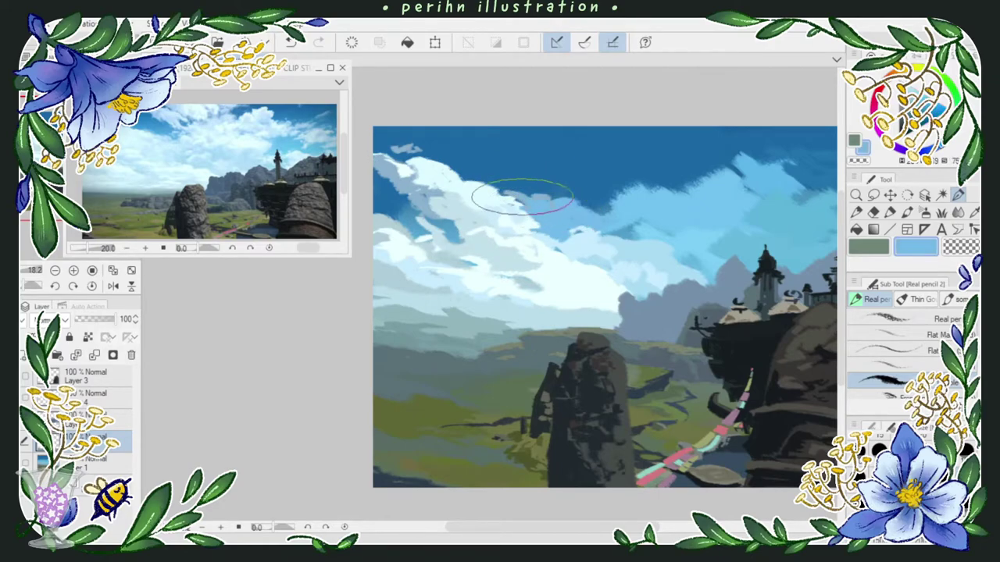
{"action": "left_click_drag", "start_coordinate": [470, 175], "coordinate": [544, 196]}
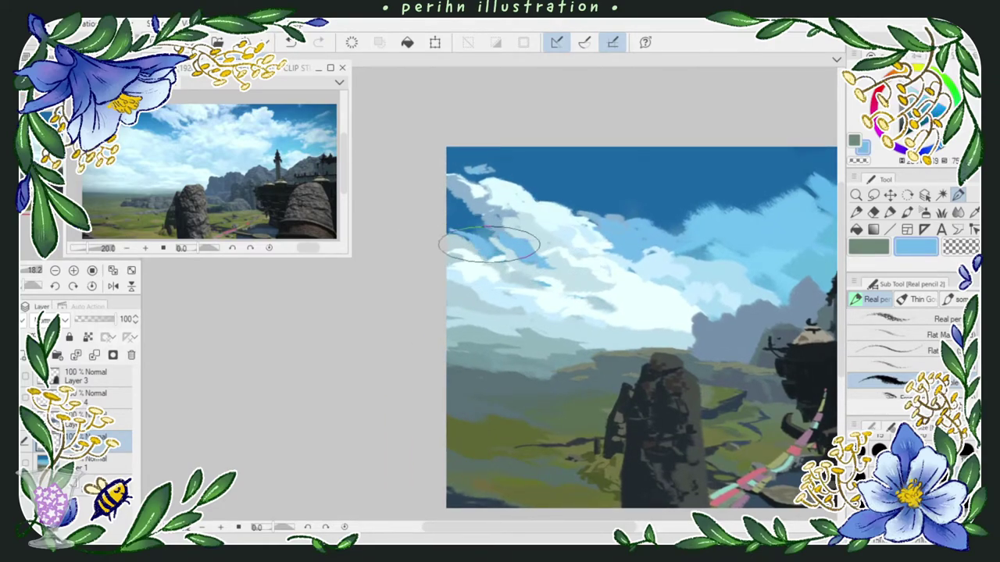
{"action": "left_click", "coordinate": [469, 199], "text": "alt"}
{"action": "mouse_move", "coordinate": [446, 212]}
{"action": "left_mouse_down"}
{"action": "mouse_move", "coordinate": [485, 244]}
{"action": "mouse_move", "coordinate": [520, 216]}
{"action": "mouse_move", "coordinate": [457, 203]}
{"action": "mouse_move", "coordinate": [469, 225]}
{"action": "mouse_move", "coordinate": [477, 176]}
{"action": "mouse_move", "coordinate": [407, 189]}
{"action": "mouse_move", "coordinate": [415, 200]}
{"action": "mouse_move", "coordinate": [484, 189]}
{"action": "mouse_move", "coordinate": [437, 205]}
{"action": "left_mouse_up"}
{"action": "left_click", "coordinate": [435, 207], "text": "alt"}
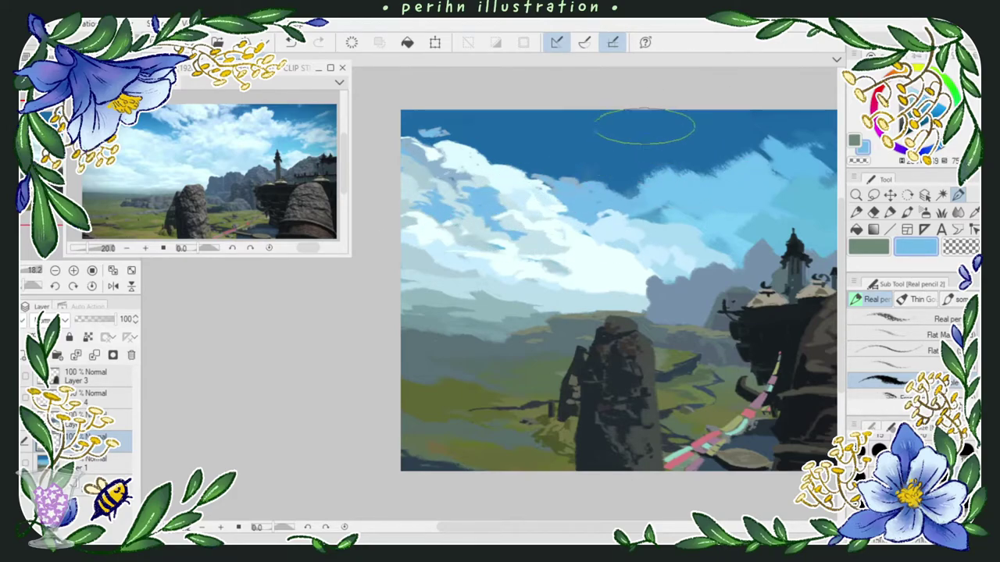
Step: Paint mid-blue wisps around the small cloud in the sky's left corner and along the large cloud's top edge
{"action": "scroll", "coordinate": [648, 123], "scroll_direction": "up", "scroll_amount": 1}
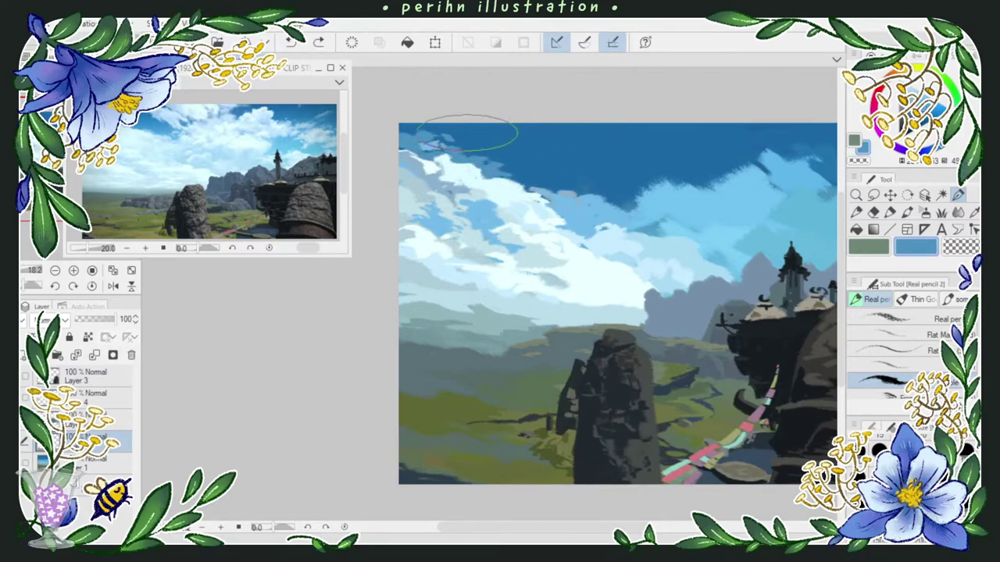
{"action": "left_click", "coordinate": [524, 160], "text": "alt"}
{"action": "left_click", "coordinate": [515, 176], "text": "alt"}
{"action": "left_click", "coordinate": [500, 180], "text": "alt"}
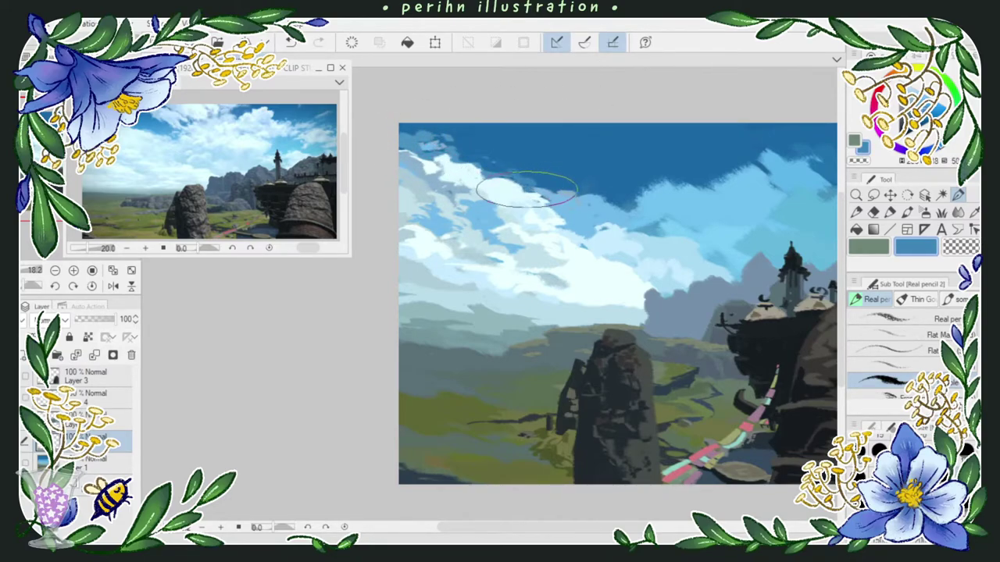
Step: Blend the cloud's middle into the blue sky with sampled pale blue and white puffs
{"action": "scroll", "coordinate": [546, 188], "scroll_direction": "right", "scroll_amount": 1}
{"action": "left_click", "coordinate": [519, 202], "text": "alt"}
{"action": "left_click", "coordinate": [554, 222], "text": "alt"}
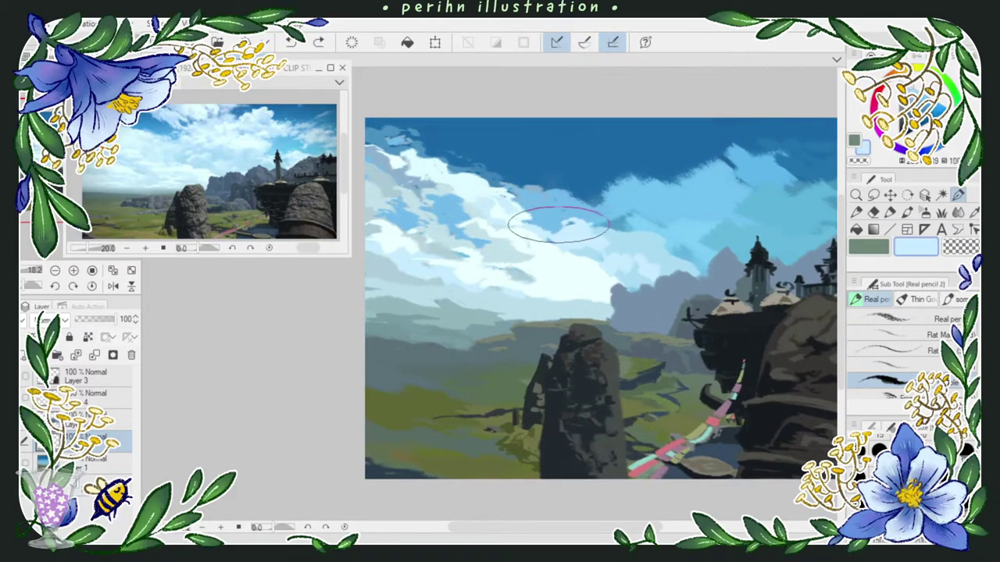
{"action": "scroll", "coordinate": [557, 222], "scroll_direction": "down", "scroll_amount": 1}
{"action": "left_click", "coordinate": [561, 215], "text": "alt"}
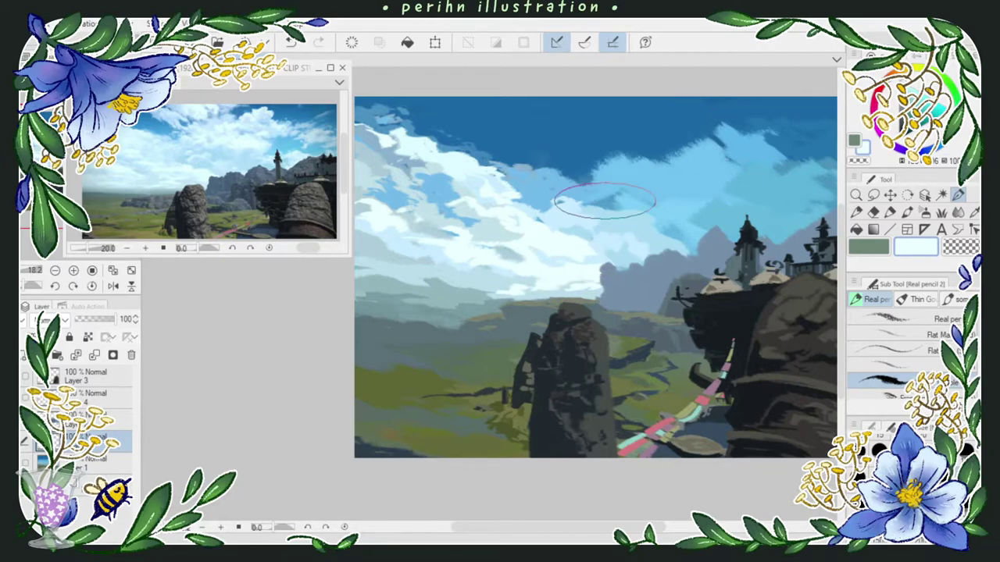
Step: Shape the lower clouds above the horizon with sampled pale blue shadows and white highlights
{"action": "scroll", "coordinate": [563, 219], "scroll_direction": "down", "scroll_amount": 1}
{"action": "left_click", "coordinate": [513, 257], "text": "alt"}
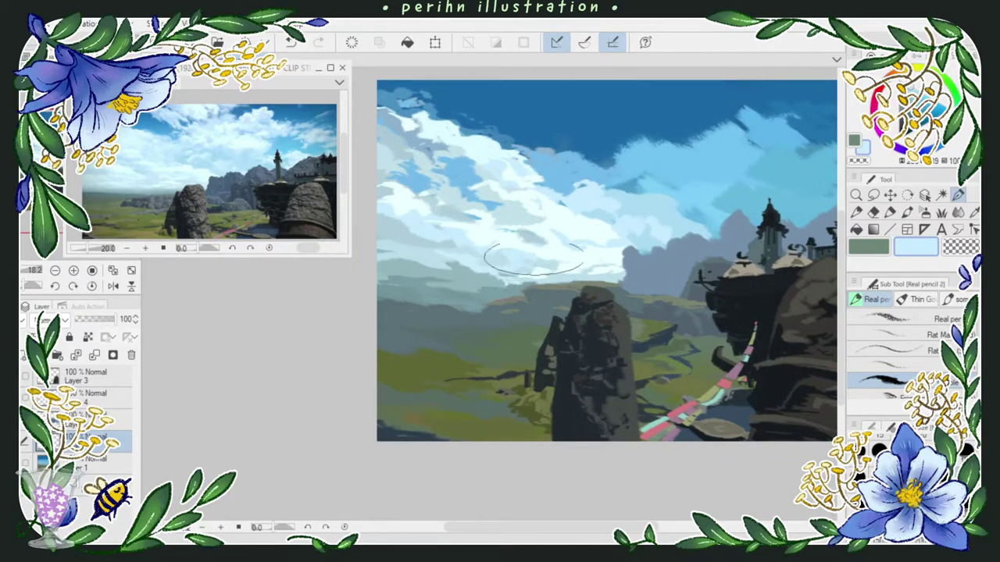
{"action": "scroll", "coordinate": [765, 165], "scroll_direction": "right", "scroll_amount": 1}
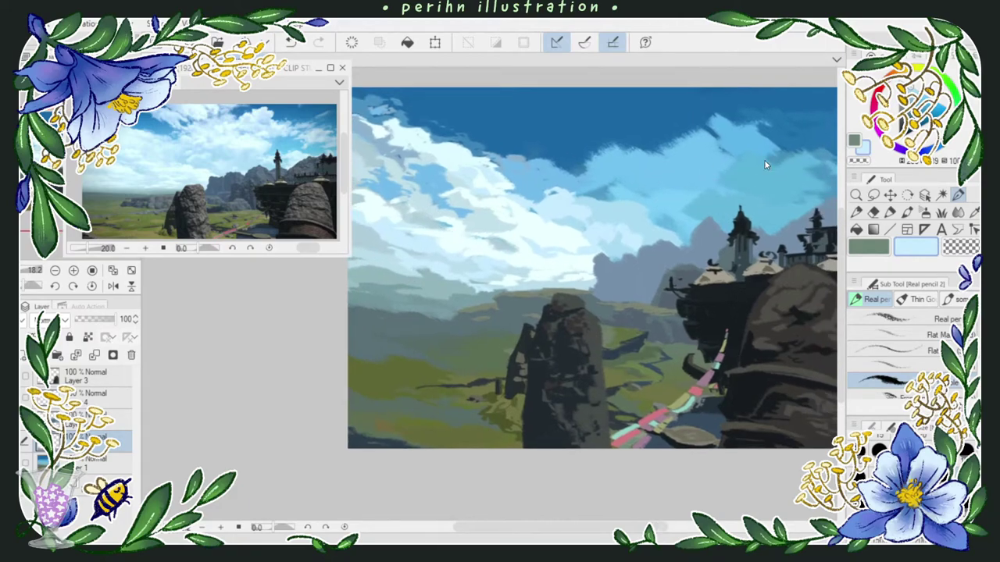
{"action": "left_click", "coordinate": [490, 207], "text": "alt"}
{"action": "mouse_move", "coordinate": [496, 217]}
{"action": "left_mouse_down"}
{"action": "mouse_move", "coordinate": [518, 229]}
{"action": "mouse_move", "coordinate": [493, 223]}
{"action": "mouse_move", "coordinate": [495, 211]}
{"action": "mouse_move", "coordinate": [467, 223]}
{"action": "mouse_move", "coordinate": [506, 226]}
{"action": "left_mouse_up"}
{"action": "left_click", "coordinate": [500, 218], "text": "alt"}
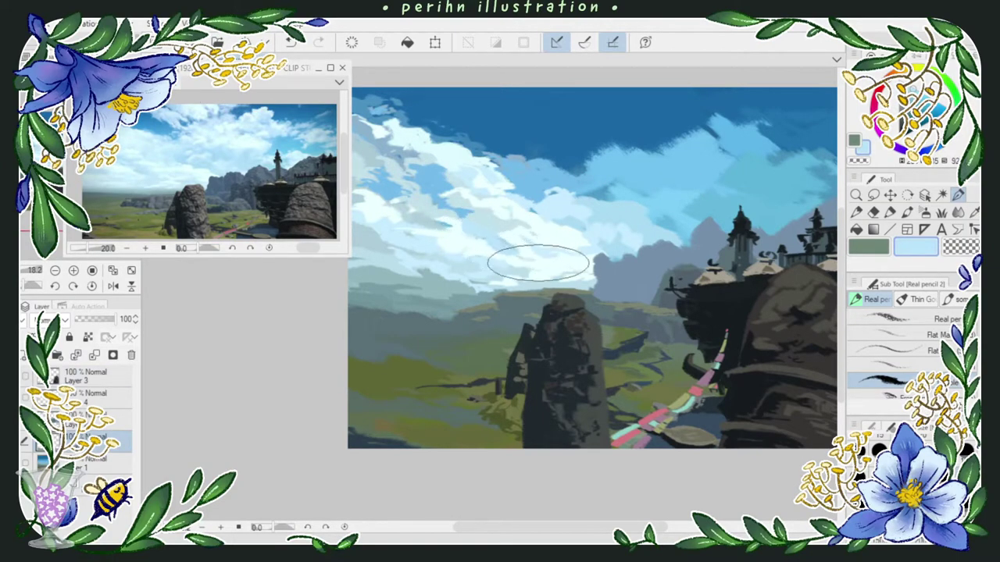
{"action": "scroll", "coordinate": [760, 244], "scroll_direction": "right", "scroll_amount": 1}
{"action": "scroll", "coordinate": [760, 244], "scroll_direction": "up", "scroll_amount": 1}
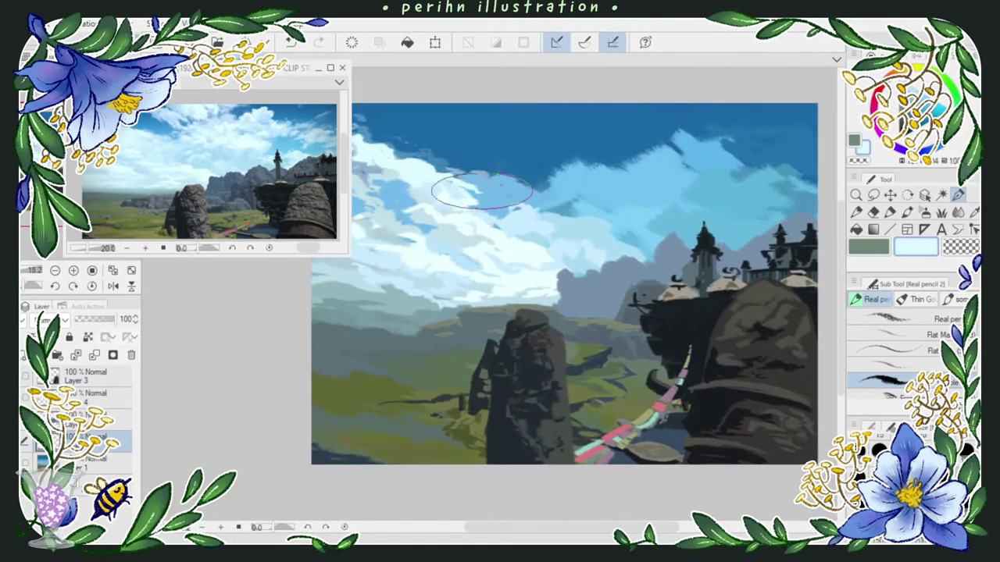
Step: Paint a pale blue and white cloud at the sky's top centre and add soft light blue puffs beneath it
{"action": "mouse_move", "coordinate": [481, 108]}
{"action": "left_mouse_down"}
{"action": "mouse_move", "coordinate": [519, 142]}
{"action": "mouse_move", "coordinate": [522, 130]}
{"action": "mouse_move", "coordinate": [563, 150]}
{"action": "mouse_move", "coordinate": [507, 119]}
{"action": "mouse_move", "coordinate": [516, 111]}
{"action": "mouse_move", "coordinate": [574, 138]}
{"action": "mouse_move", "coordinate": [564, 146]}
{"action": "mouse_move", "coordinate": [579, 161]}
{"action": "mouse_move", "coordinate": [569, 113]}
{"action": "mouse_move", "coordinate": [617, 126]}
{"action": "mouse_move", "coordinate": [592, 148]}
{"action": "left_mouse_up"}
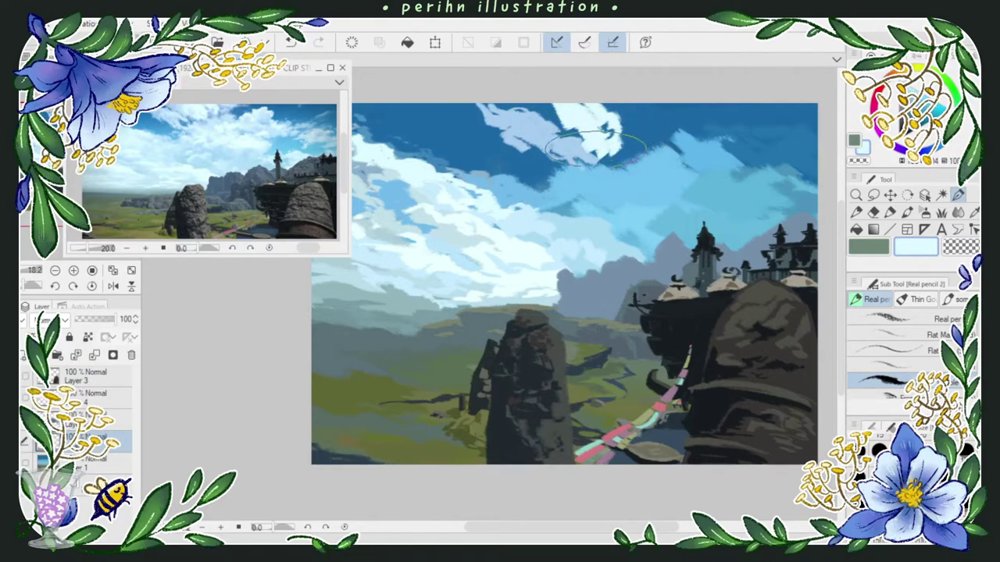
{"action": "mouse_move", "coordinate": [547, 109]}
{"action": "left_mouse_down"}
{"action": "mouse_move", "coordinate": [582, 139]}
{"action": "mouse_move", "coordinate": [614, 141]}
{"action": "mouse_move", "coordinate": [600, 109]}
{"action": "mouse_move", "coordinate": [573, 101]}
{"action": "mouse_move", "coordinate": [568, 125]}
{"action": "mouse_move", "coordinate": [602, 153]}
{"action": "mouse_move", "coordinate": [592, 152]}
{"action": "mouse_move", "coordinate": [594, 163]}
{"action": "mouse_move", "coordinate": [611, 168]}
{"action": "mouse_move", "coordinate": [625, 140]}
{"action": "mouse_move", "coordinate": [593, 113]}
{"action": "mouse_move", "coordinate": [632, 96]}
{"action": "mouse_move", "coordinate": [613, 104]}
{"action": "mouse_move", "coordinate": [629, 123]}
{"action": "left_mouse_up"}
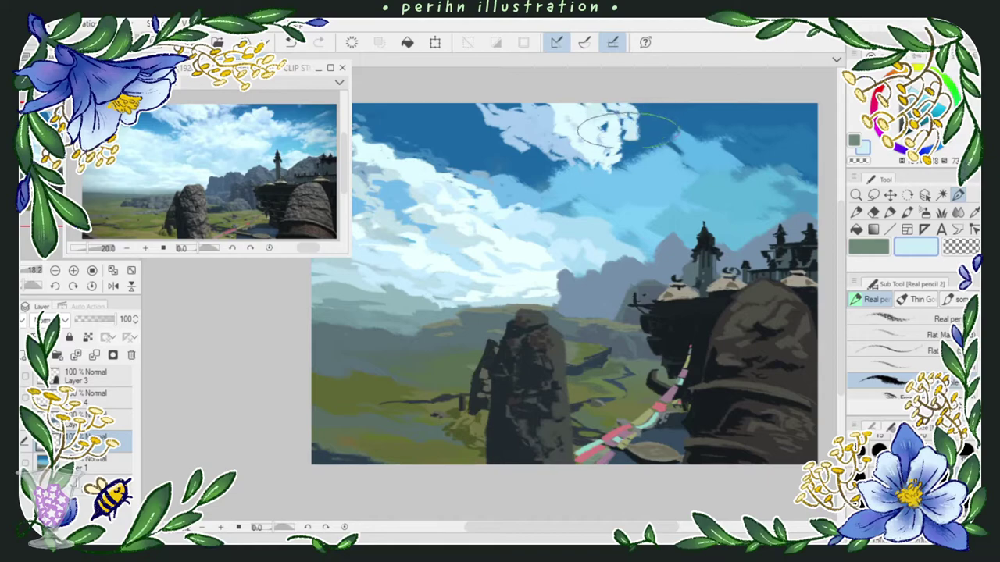
{"action": "mouse_move", "coordinate": [605, 176]}
{"action": "left_mouse_down"}
{"action": "mouse_move", "coordinate": [632, 164]}
{"action": "mouse_move", "coordinate": [567, 152]}
{"action": "mouse_move", "coordinate": [615, 173]}
{"action": "mouse_move", "coordinate": [659, 162]}
{"action": "left_mouse_up"}
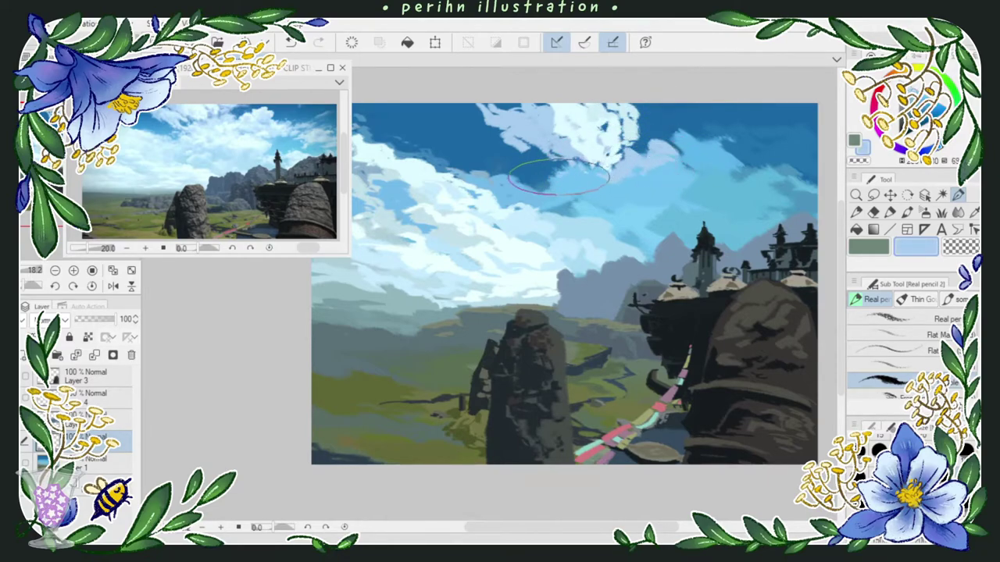
{"action": "mouse_move", "coordinate": [563, 176]}
{"action": "left_mouse_down"}
{"action": "mouse_move", "coordinate": [530, 181]}
{"action": "mouse_move", "coordinate": [563, 194]}
{"action": "left_mouse_up"}
{"action": "mouse_move", "coordinate": [598, 229]}
{"action": "left_mouse_down"}
{"action": "mouse_move", "coordinate": [630, 250]}
{"action": "mouse_move", "coordinate": [620, 218]}
{"action": "mouse_move", "coordinate": [596, 204]}
{"action": "mouse_move", "coordinate": [637, 197]}
{"action": "mouse_move", "coordinate": [652, 234]}
{"action": "mouse_move", "coordinate": [566, 113]}
{"action": "mouse_move", "coordinate": [603, 197]}
{"action": "mouse_move", "coordinate": [636, 184]}
{"action": "mouse_move", "coordinate": [614, 216]}
{"action": "mouse_move", "coordinate": [598, 215]}
{"action": "mouse_move", "coordinate": [572, 262]}
{"action": "mouse_move", "coordinate": [555, 255]}
{"action": "mouse_move", "coordinate": [559, 235]}
{"action": "mouse_move", "coordinate": [605, 215]}
{"action": "mouse_move", "coordinate": [611, 239]}
{"action": "mouse_move", "coordinate": [605, 228]}
{"action": "mouse_move", "coordinate": [570, 227]}
{"action": "mouse_move", "coordinate": [607, 231]}
{"action": "mouse_move", "coordinate": [580, 227]}
{"action": "mouse_move", "coordinate": [612, 215]}
{"action": "mouse_move", "coordinate": [589, 213]}
{"action": "mouse_move", "coordinate": [615, 221]}
{"action": "mouse_move", "coordinate": [628, 253]}
{"action": "mouse_move", "coordinate": [656, 232]}
{"action": "mouse_move", "coordinate": [640, 204]}
{"action": "mouse_move", "coordinate": [623, 261]}
{"action": "mouse_move", "coordinate": [586, 240]}
{"action": "mouse_move", "coordinate": [600, 260]}
{"action": "mouse_move", "coordinate": [578, 268]}
{"action": "mouse_move", "coordinate": [553, 260]}
{"action": "mouse_move", "coordinate": [572, 240]}
{"action": "mouse_move", "coordinate": [505, 221]}
{"action": "mouse_move", "coordinate": [539, 230]}
{"action": "left_mouse_up"}
{"action": "key", "text": "ctrl+z"}
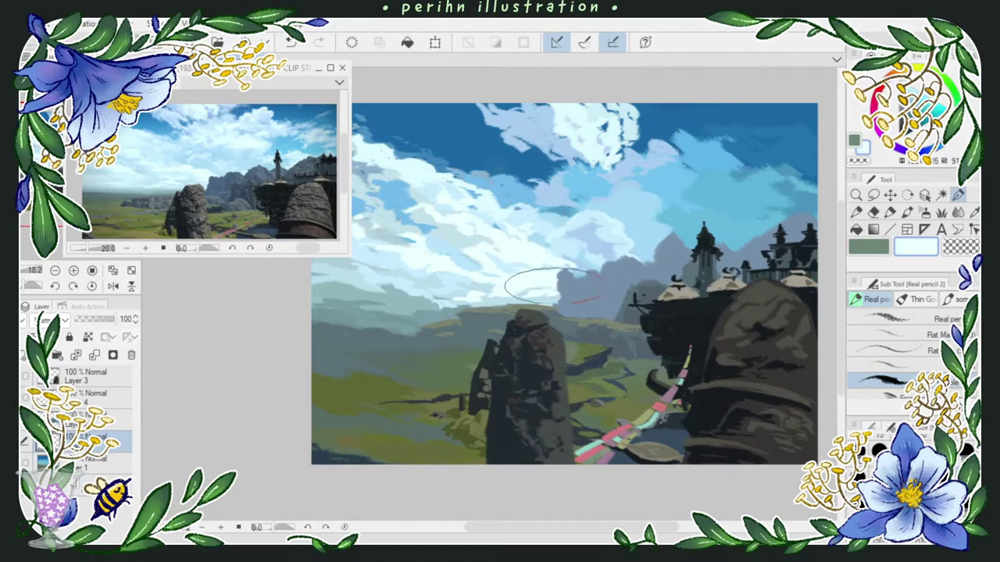
Step: Paint pale blue and white puffs above the mountains and tower, plus a smaller cloud in the sky's right corner
{"action": "mouse_move", "coordinate": [551, 268]}
{"action": "left_mouse_down"}
{"action": "mouse_move", "coordinate": [608, 249]}
{"action": "mouse_move", "coordinate": [586, 213]}
{"action": "mouse_move", "coordinate": [603, 213]}
{"action": "mouse_move", "coordinate": [580, 196]}
{"action": "mouse_move", "coordinate": [603, 181]}
{"action": "left_mouse_up"}
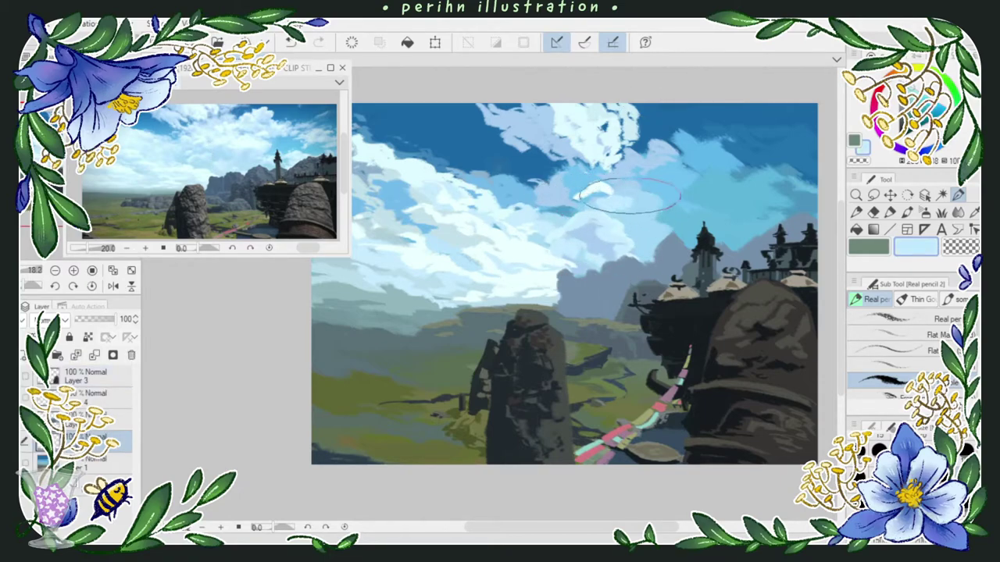
{"action": "mouse_move", "coordinate": [648, 201]}
{"action": "left_mouse_down"}
{"action": "mouse_move", "coordinate": [645, 240]}
{"action": "mouse_move", "coordinate": [647, 264]}
{"action": "mouse_move", "coordinate": [697, 205]}
{"action": "mouse_move", "coordinate": [681, 237]}
{"action": "mouse_move", "coordinate": [688, 219]}
{"action": "mouse_move", "coordinate": [701, 221]}
{"action": "mouse_move", "coordinate": [668, 229]}
{"action": "mouse_move", "coordinate": [721, 202]}
{"action": "mouse_move", "coordinate": [703, 239]}
{"action": "left_mouse_up"}
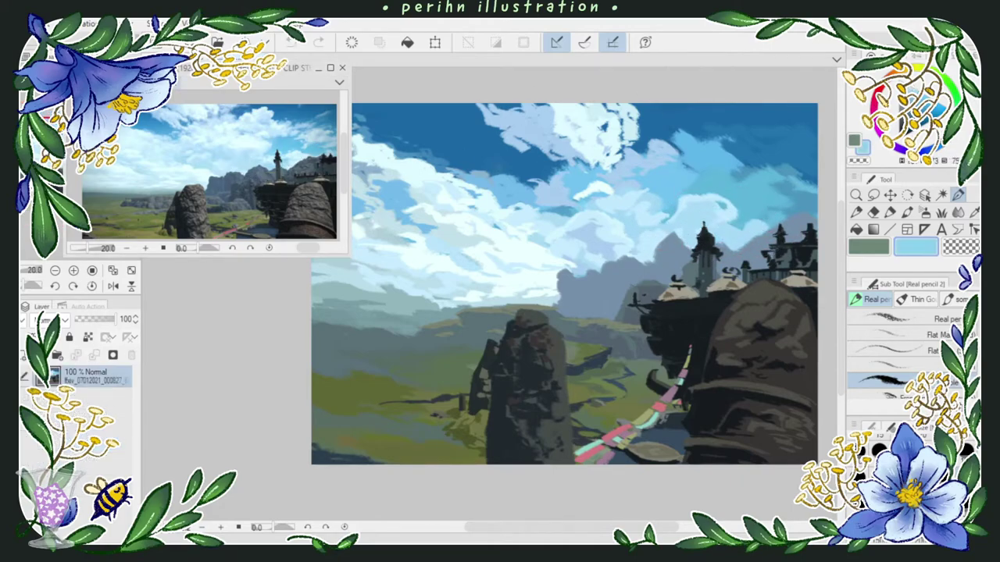
{"action": "left_click_drag", "start_coordinate": [696, 231], "coordinate": [711, 234]}
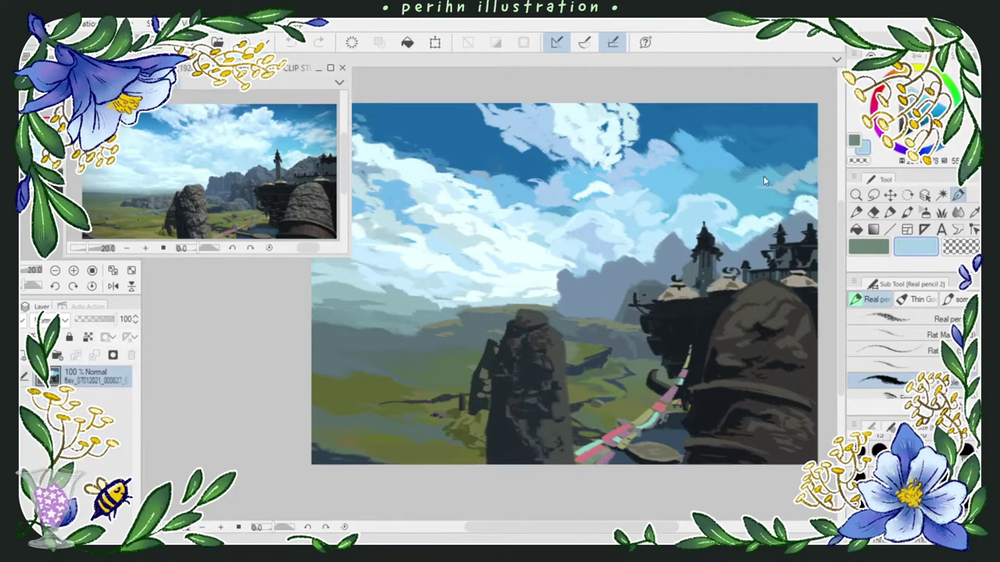
{"action": "mouse_move", "coordinate": [785, 157]}
{"action": "left_mouse_down"}
{"action": "mouse_move", "coordinate": [761, 141]}
{"action": "mouse_move", "coordinate": [797, 153]}
{"action": "mouse_move", "coordinate": [774, 113]}
{"action": "mouse_move", "coordinate": [691, 121]}
{"action": "mouse_move", "coordinate": [706, 142]}
{"action": "mouse_move", "coordinate": [773, 119]}
{"action": "left_mouse_up"}
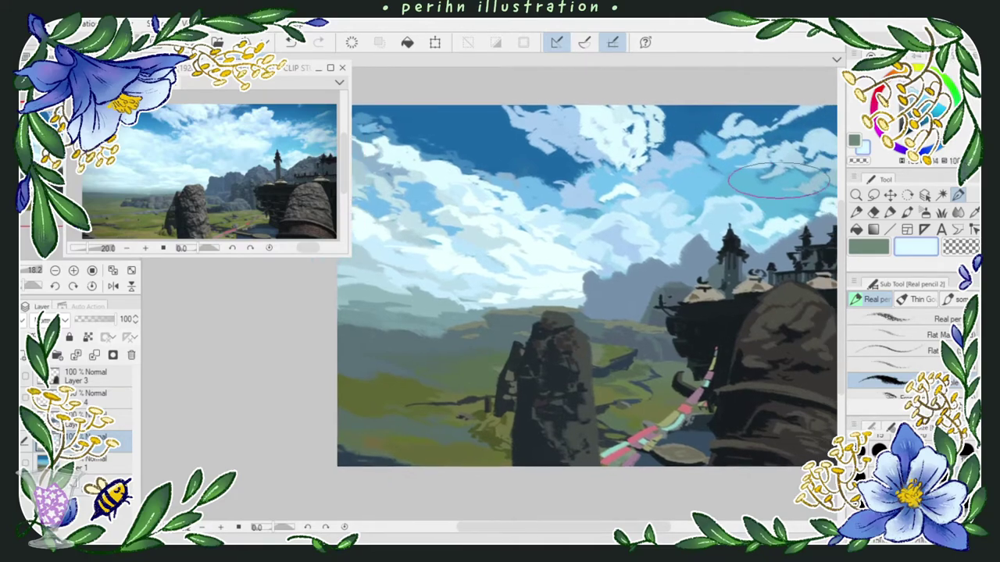
Step: Blend the gap between the top cloud and the large diagonal cloud with sampled white, pale blue and deep blue strokes
{"action": "mouse_move", "coordinate": [625, 232]}
{"action": "left_mouse_down"}
{"action": "mouse_move", "coordinate": [664, 196]}
{"action": "mouse_move", "coordinate": [709, 201]}
{"action": "mouse_move", "coordinate": [653, 194]}
{"action": "mouse_move", "coordinate": [647, 209]}
{"action": "mouse_move", "coordinate": [664, 217]}
{"action": "mouse_move", "coordinate": [665, 180]}
{"action": "mouse_move", "coordinate": [642, 186]}
{"action": "mouse_move", "coordinate": [630, 174]}
{"action": "mouse_move", "coordinate": [604, 184]}
{"action": "mouse_move", "coordinate": [597, 200]}
{"action": "mouse_move", "coordinate": [613, 207]}
{"action": "mouse_move", "coordinate": [630, 190]}
{"action": "mouse_move", "coordinate": [640, 198]}
{"action": "mouse_move", "coordinate": [593, 192]}
{"action": "mouse_move", "coordinate": [565, 202]}
{"action": "mouse_move", "coordinate": [579, 203]}
{"action": "mouse_move", "coordinate": [552, 171]}
{"action": "mouse_move", "coordinate": [585, 167]}
{"action": "mouse_move", "coordinate": [556, 164]}
{"action": "left_mouse_up"}
{"action": "left_click", "coordinate": [620, 199], "text": "alt"}
{"action": "left_click", "coordinate": [602, 196], "text": "alt"}
{"action": "left_click", "coordinate": [666, 110], "text": "alt"}
{"action": "left_click", "coordinate": [574, 199], "text": "alt"}
{"action": "left_click", "coordinate": [566, 188], "text": "alt"}
{"action": "left_click", "coordinate": [570, 168], "text": "alt"}
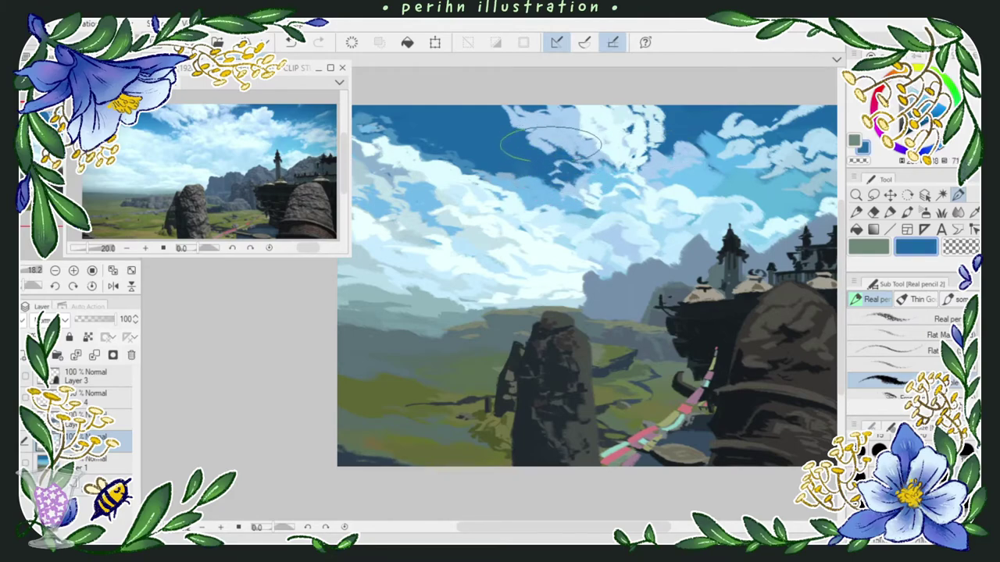
Step: Build up the billowing cloud above the tower with sampled white highlights and light blue shading on its underside
{"action": "scroll", "coordinate": [699, 160], "scroll_direction": "up", "scroll_amount": 1}
{"action": "left_click", "coordinate": [578, 252], "text": "alt"}
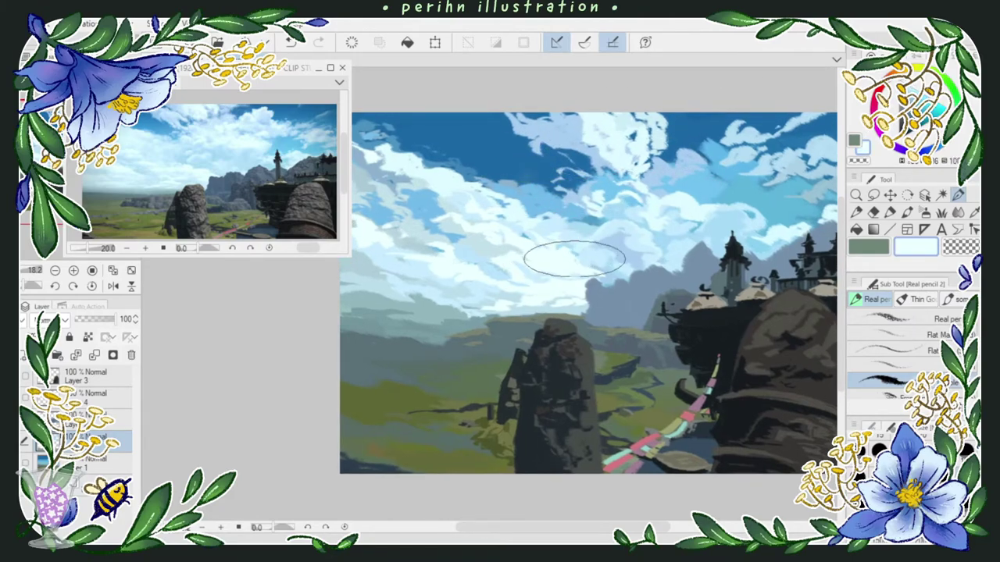
{"action": "left_click_drag", "start_coordinate": [595, 271], "coordinate": [656, 283]}
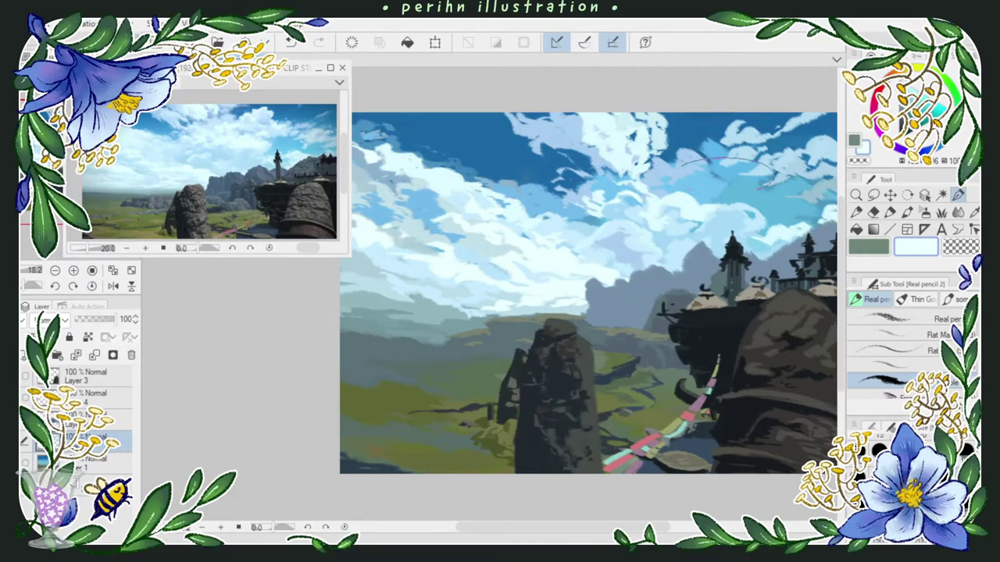
{"action": "key", "text": "ctrl+z"}
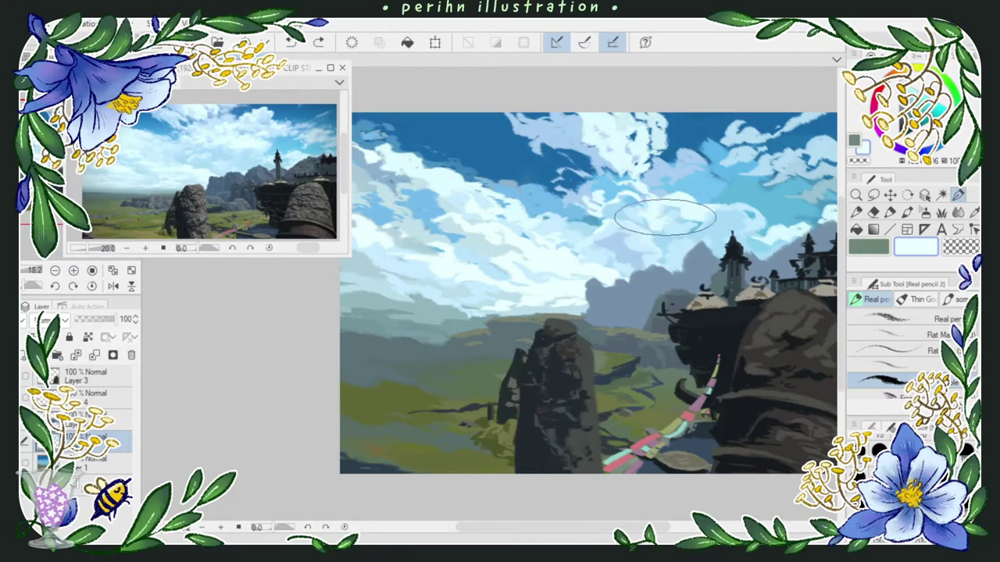
{"action": "mouse_move", "coordinate": [699, 190]}
{"action": "left_mouse_down"}
{"action": "mouse_move", "coordinate": [765, 216]}
{"action": "mouse_move", "coordinate": [735, 213]}
{"action": "left_mouse_up"}
{"action": "left_click", "coordinate": [707, 227], "text": "alt"}
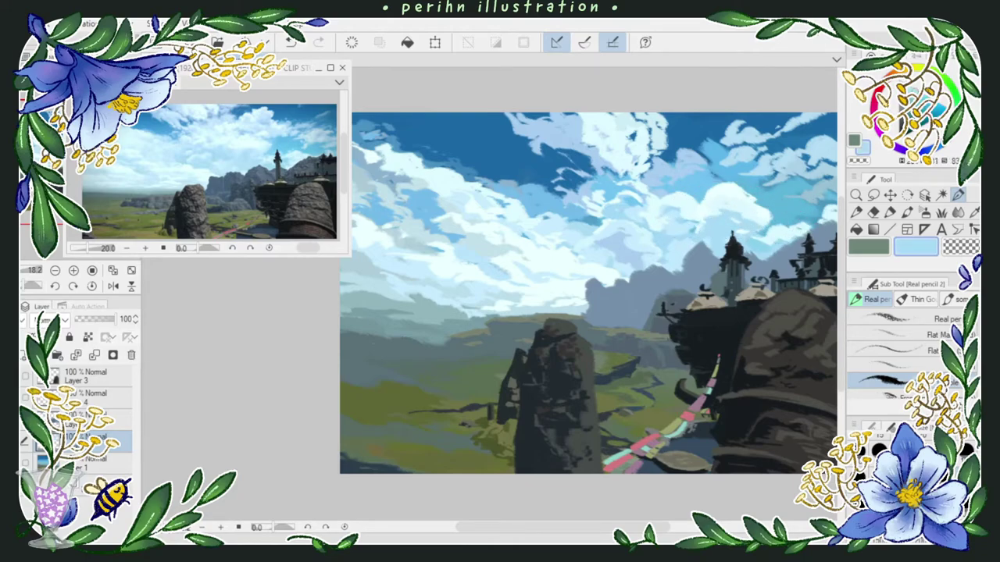
{"action": "left_click", "coordinate": [693, 226], "text": "alt"}
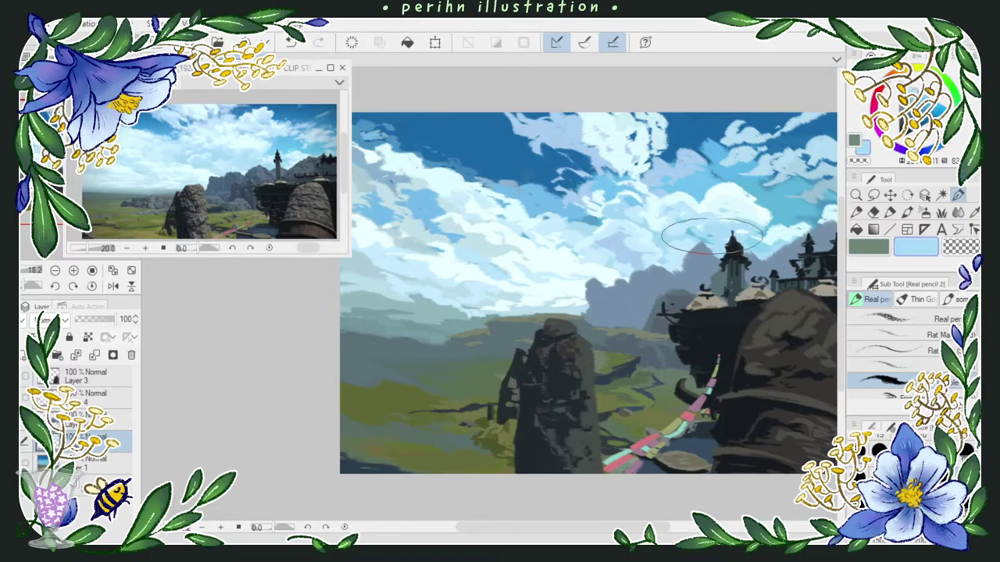
{"action": "left_click", "coordinate": [692, 229], "text": "alt"}
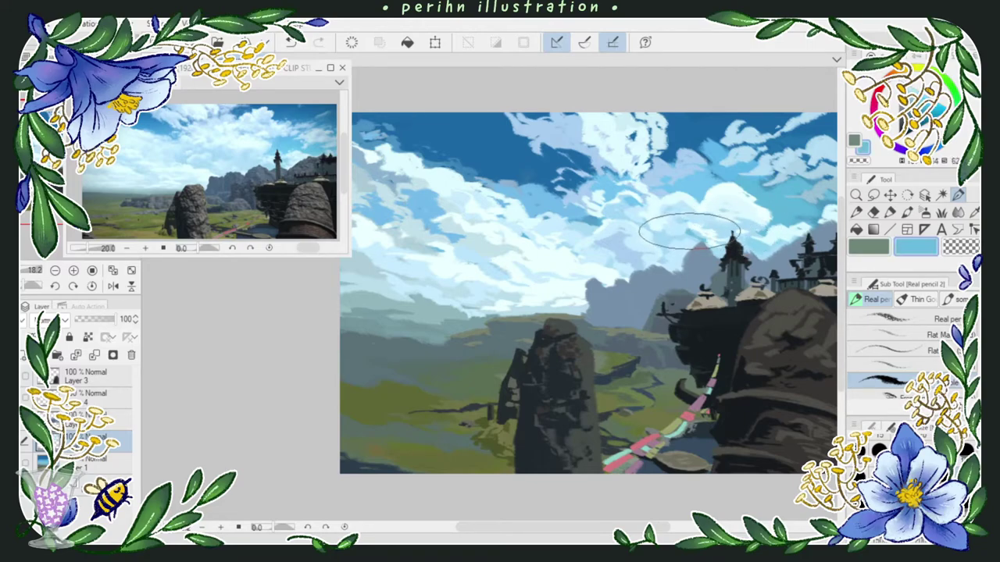
Step: Fill out the upper-right cloud with sampled white puffs and pale blue shadows, joining it to the top centre cloud
{"action": "scroll", "coordinate": [703, 188], "scroll_direction": "up", "scroll_amount": 1}
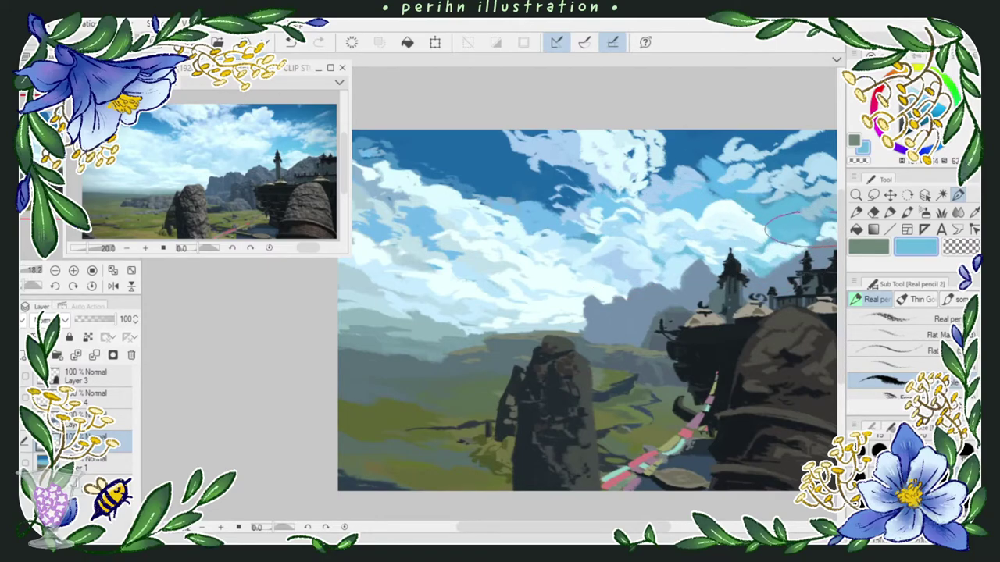
{"action": "left_click_drag", "start_coordinate": [816, 248], "coordinate": [786, 252]}
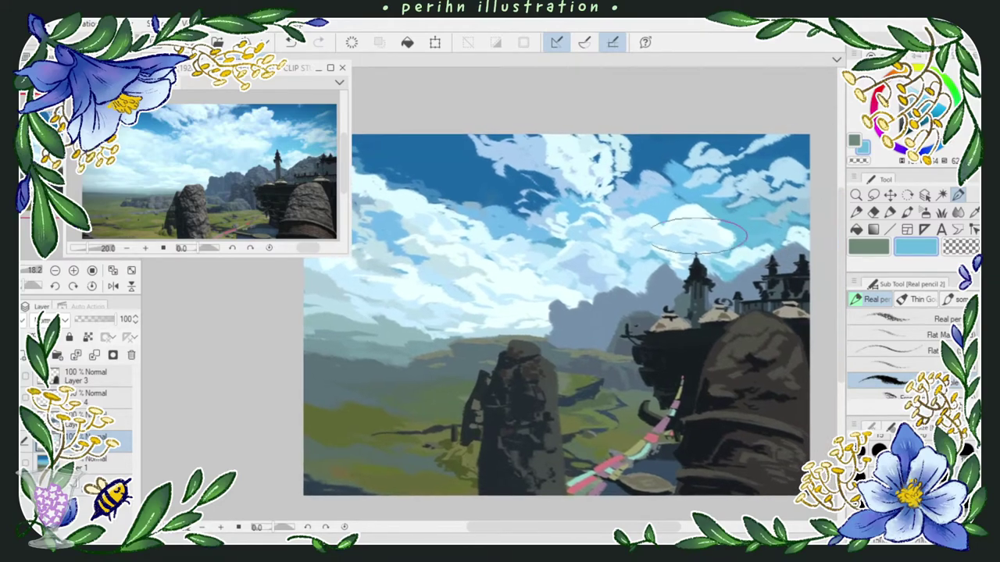
{"action": "left_click", "coordinate": [310, 160]}
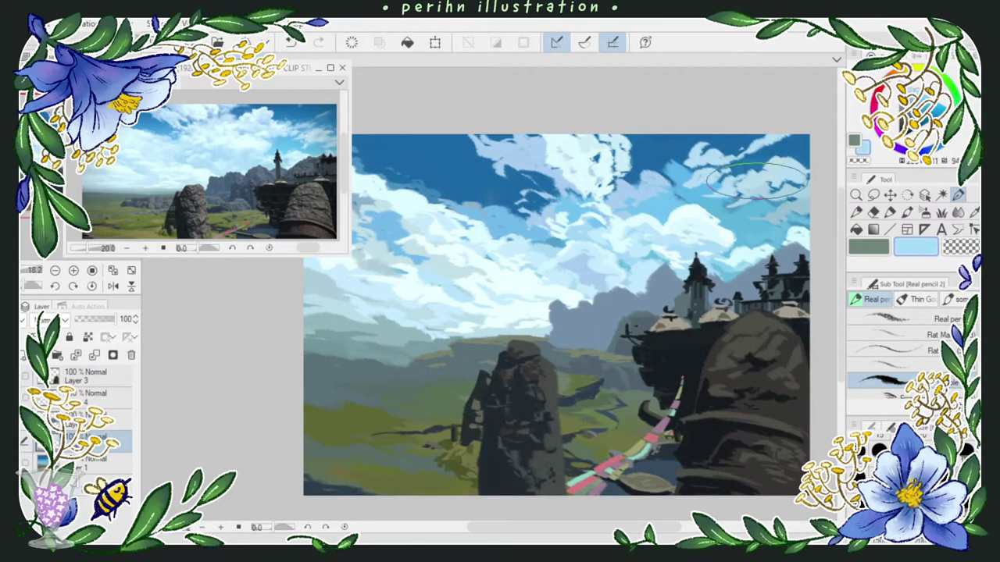
{"action": "left_click", "coordinate": [724, 215], "text": "alt"}
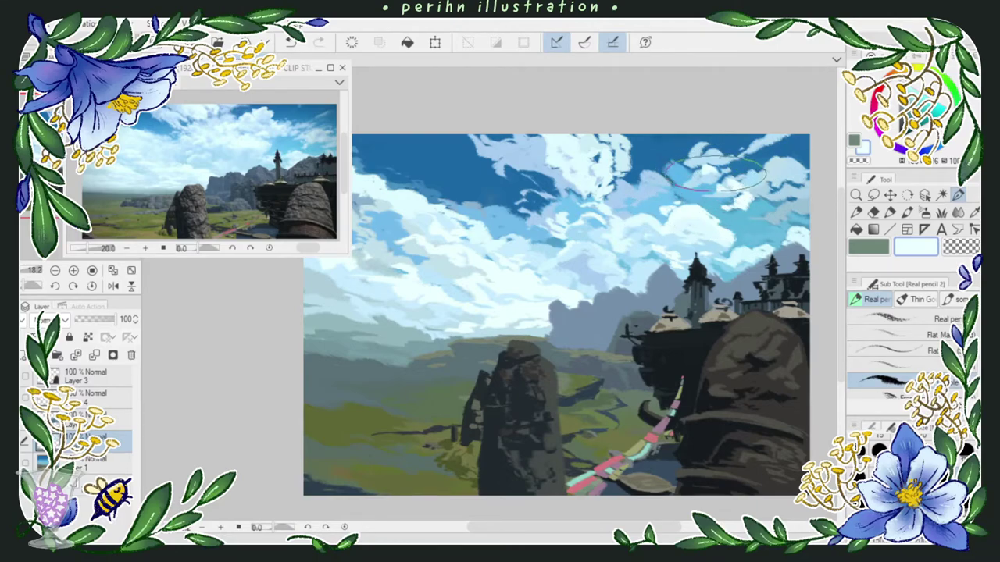
{"action": "left_click_drag", "start_coordinate": [661, 161], "coordinate": [678, 160]}
{"action": "left_click", "coordinate": [265, 134]}
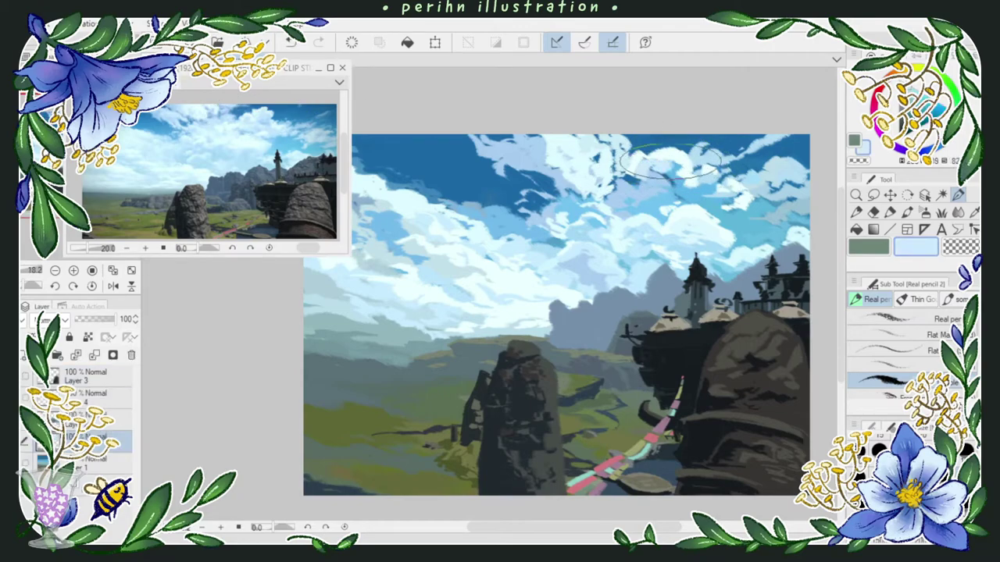
{"action": "mouse_move", "coordinate": [658, 197]}
{"action": "left_mouse_down"}
{"action": "mouse_move", "coordinate": [668, 209]}
{"action": "mouse_move", "coordinate": [642, 216]}
{"action": "left_mouse_up"}
Step: Break up the sky's right corner cloud into small wisps with sampled deep blue, sky blue and transparent strokes
{"action": "left_click", "coordinate": [742, 156], "text": "alt"}
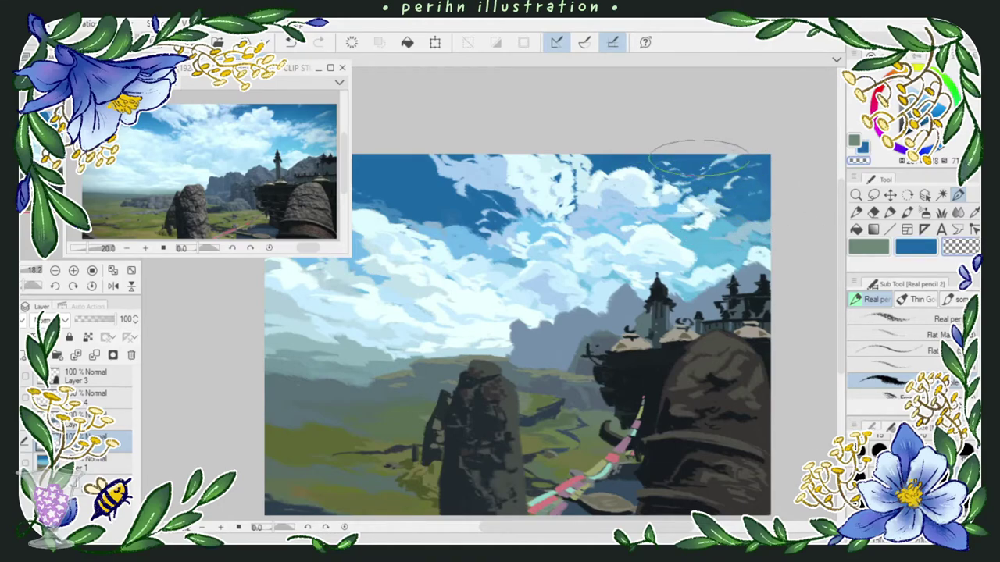
{"action": "left_click", "coordinate": [703, 259], "text": "alt"}
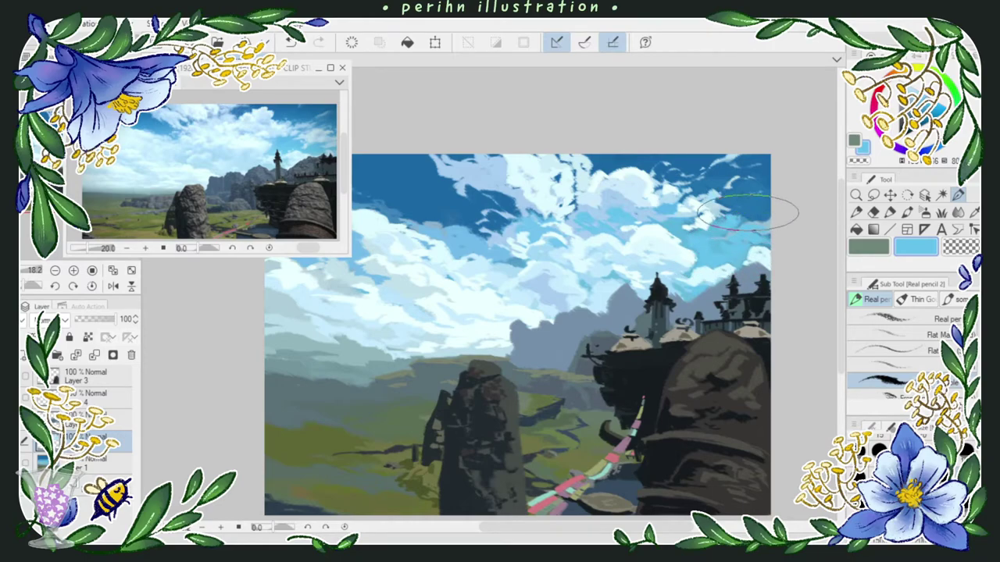
{"action": "key", "text": "c"}
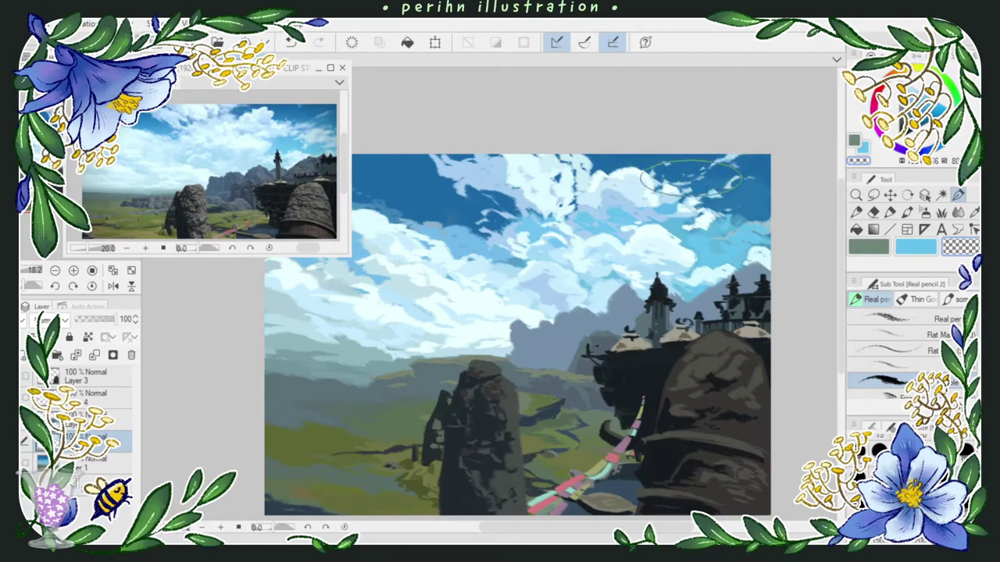
{"action": "key", "text": "ctrl+z"}
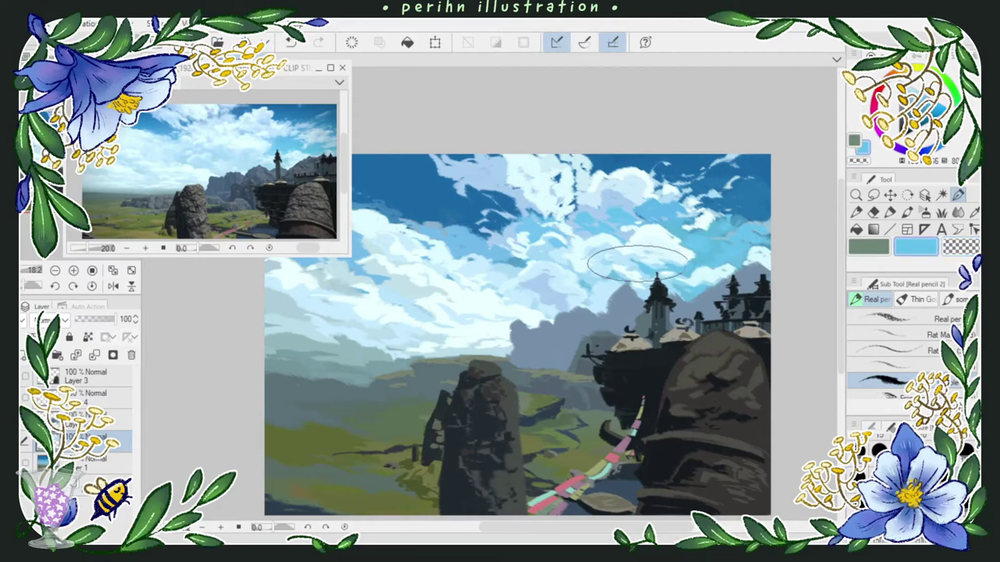
Step: Paint small pale blue and white clouds above the cliff-top buildings and along the sky's right edge, trimming them with transparent strokes
{"action": "left_click", "coordinate": [639, 267], "text": "alt"}
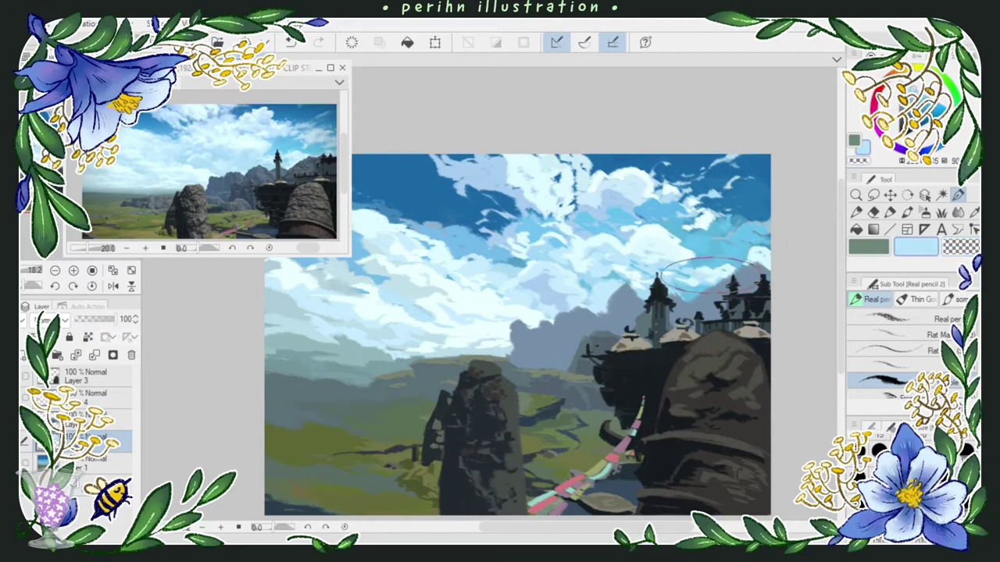
{"action": "left_click", "coordinate": [723, 269], "text": "alt"}
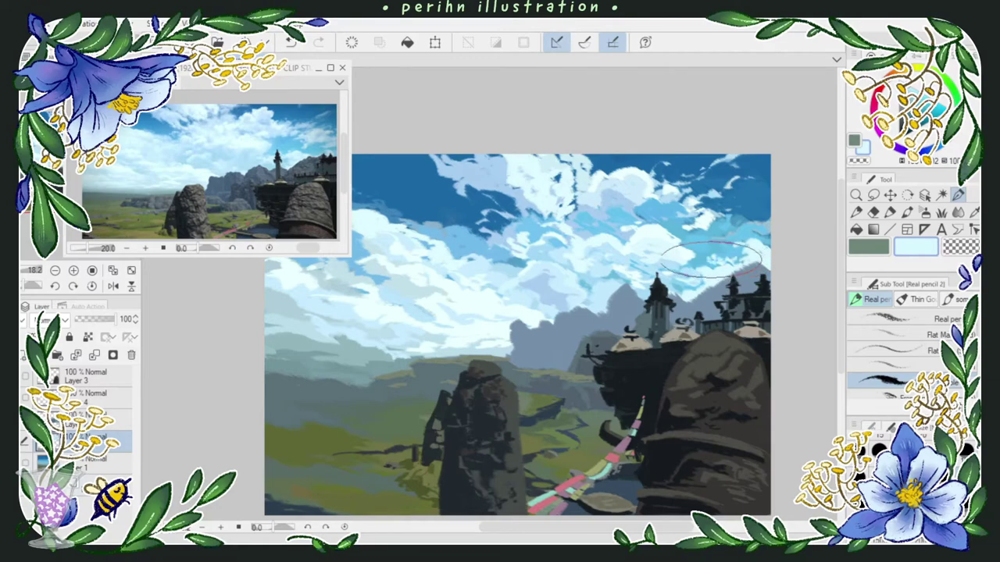
{"action": "mouse_move", "coordinate": [734, 254]}
{"action": "left_mouse_down"}
{"action": "mouse_move", "coordinate": [760, 229]}
{"action": "mouse_move", "coordinate": [755, 236]}
{"action": "mouse_move", "coordinate": [727, 212]}
{"action": "mouse_move", "coordinate": [722, 225]}
{"action": "mouse_move", "coordinate": [750, 198]}
{"action": "left_mouse_up"}
{"action": "left_click", "coordinate": [752, 222], "text": "alt"}
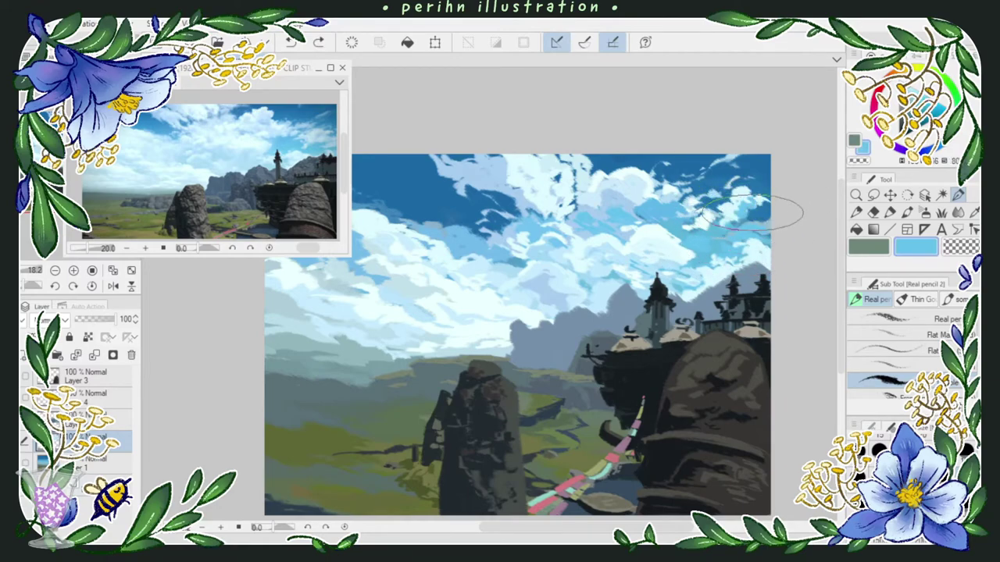
{"action": "left_click", "coordinate": [749, 219], "text": "alt"}
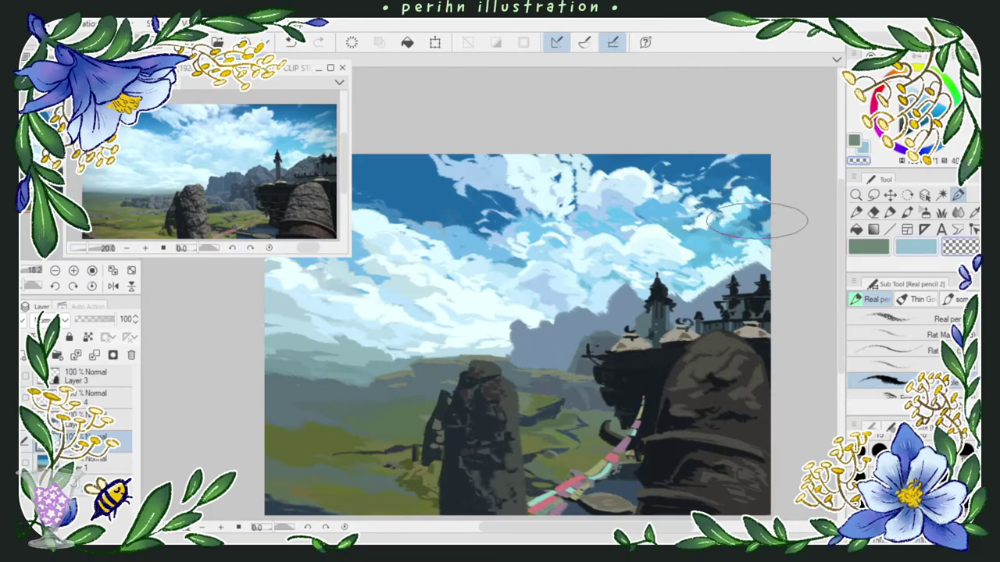
{"action": "left_click_drag", "start_coordinate": [758, 225], "coordinate": [800, 235]}
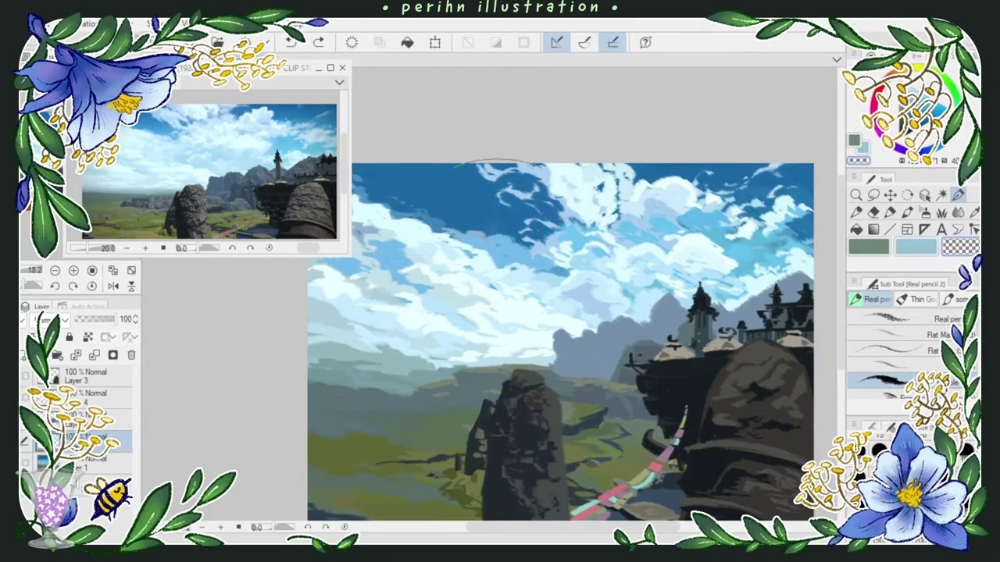
Step: Break the top centre cloud's left side into scattered wisps using sampled pale blue and white strokes
{"action": "left_click", "coordinate": [547, 187], "text": "alt"}
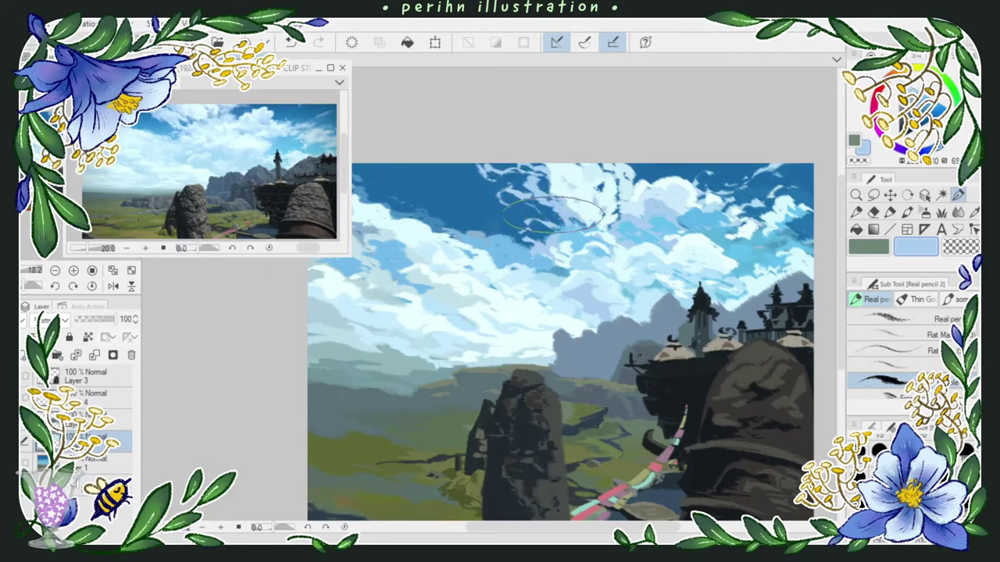
{"action": "mouse_move", "coordinate": [508, 185]}
{"action": "left_mouse_down"}
{"action": "mouse_move", "coordinate": [479, 190]}
{"action": "mouse_move", "coordinate": [492, 195]}
{"action": "mouse_move", "coordinate": [515, 176]}
{"action": "left_mouse_up"}
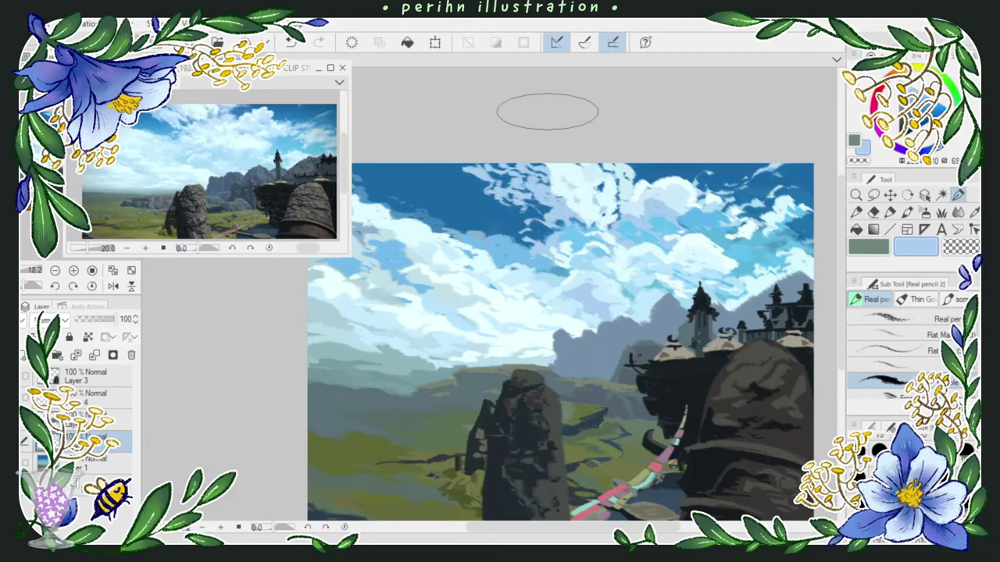
{"action": "left_click", "coordinate": [447, 173], "text": "alt"}
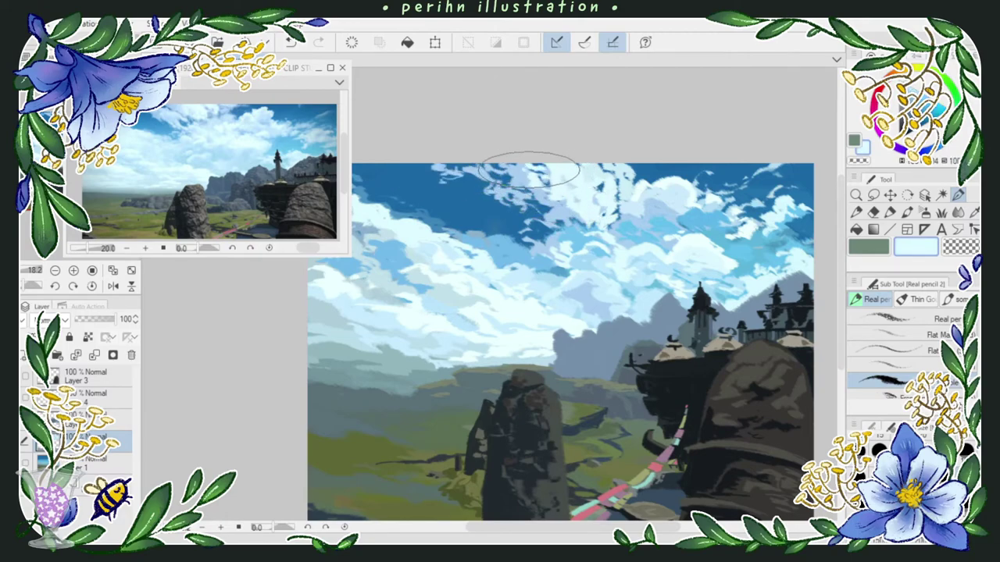
{"action": "left_click", "coordinate": [587, 180], "text": "alt"}
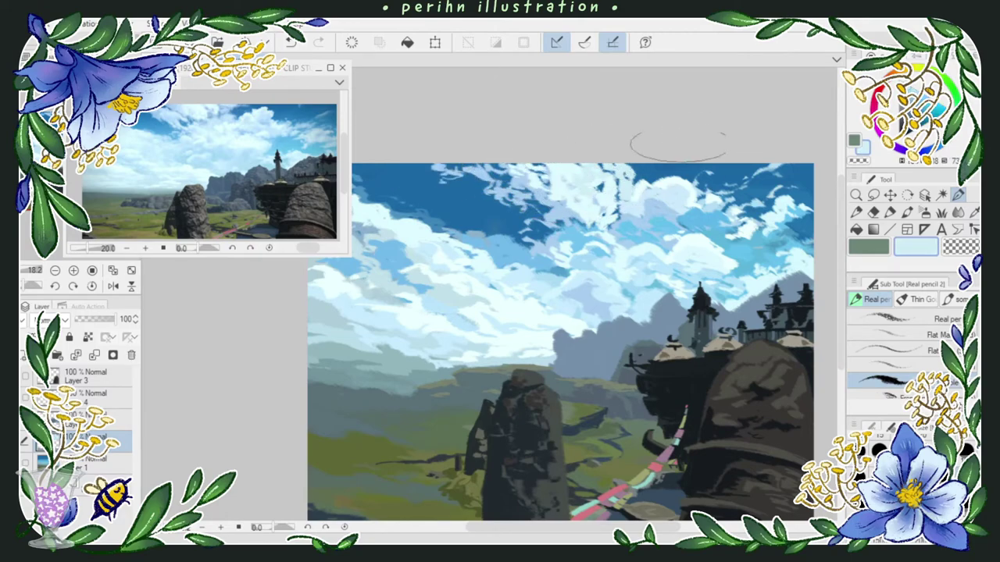
Step: Refine the upper-right cloud's shadows and highlights with sampled pale blue and near-white strokes
{"action": "left_click", "coordinate": [647, 200], "text": "alt"}
{"action": "left_click", "coordinate": [680, 207], "text": "alt"}
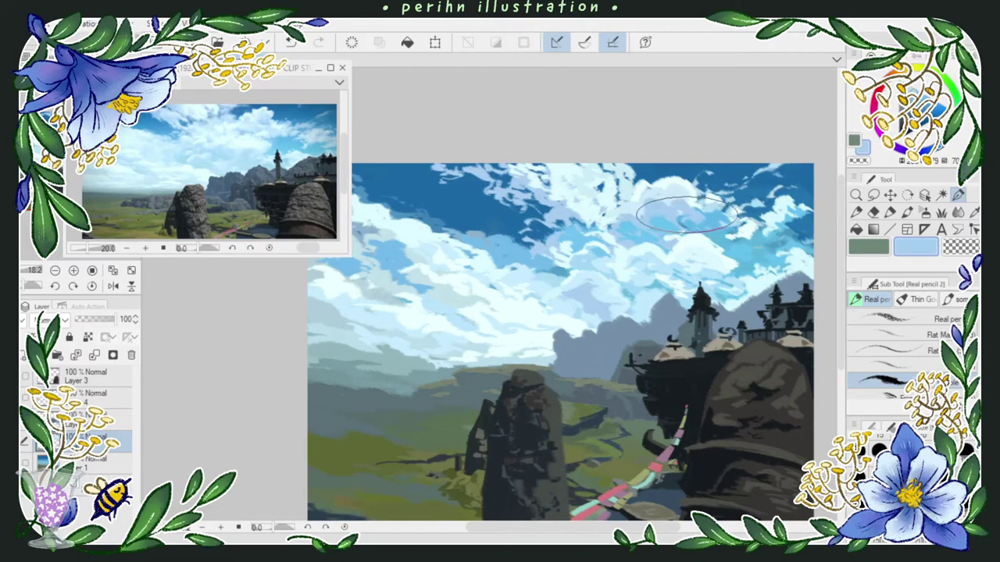
{"action": "left_click", "coordinate": [687, 223], "text": "alt"}
{"action": "left_click", "coordinate": [703, 209], "text": "alt"}
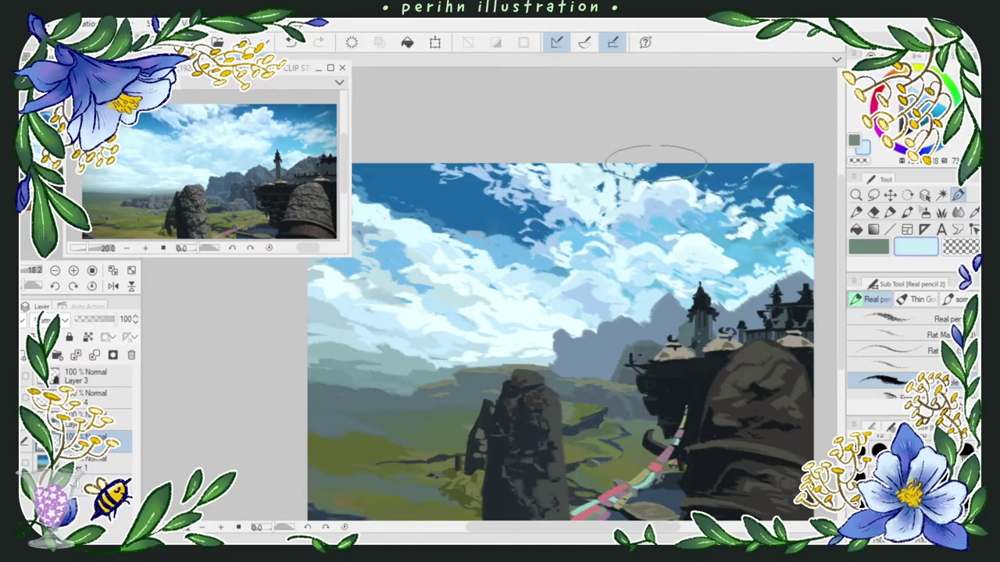
Step: Rework the shadows and highlights of the top centre and upper-right clouds with sampled periwinkle, sky blue, near-white and pale blue strokes
{"action": "left_click", "coordinate": [531, 209], "text": "alt"}
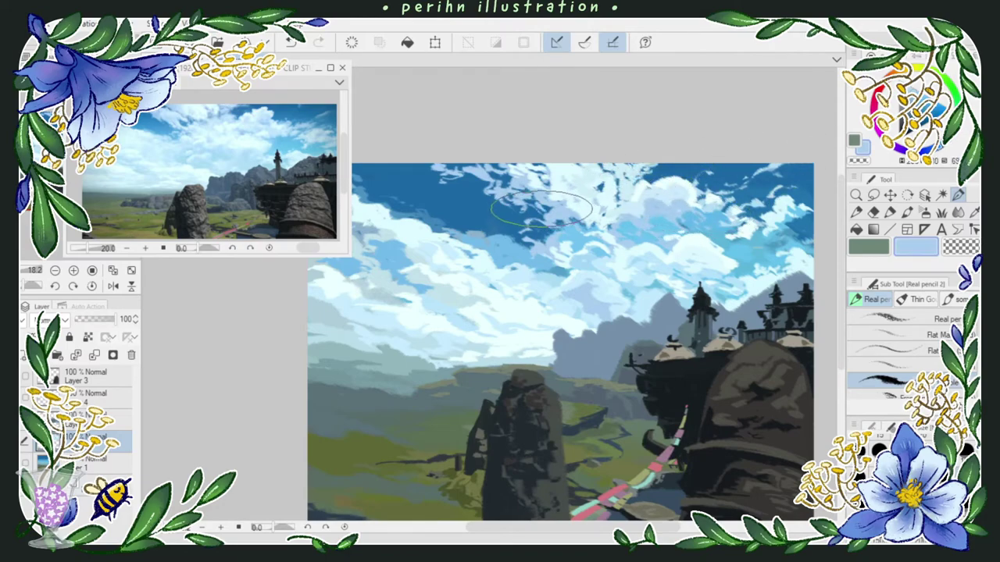
{"action": "left_click", "coordinate": [569, 227], "text": "alt"}
{"action": "left_click_drag", "start_coordinate": [681, 181], "coordinate": [705, 160]}
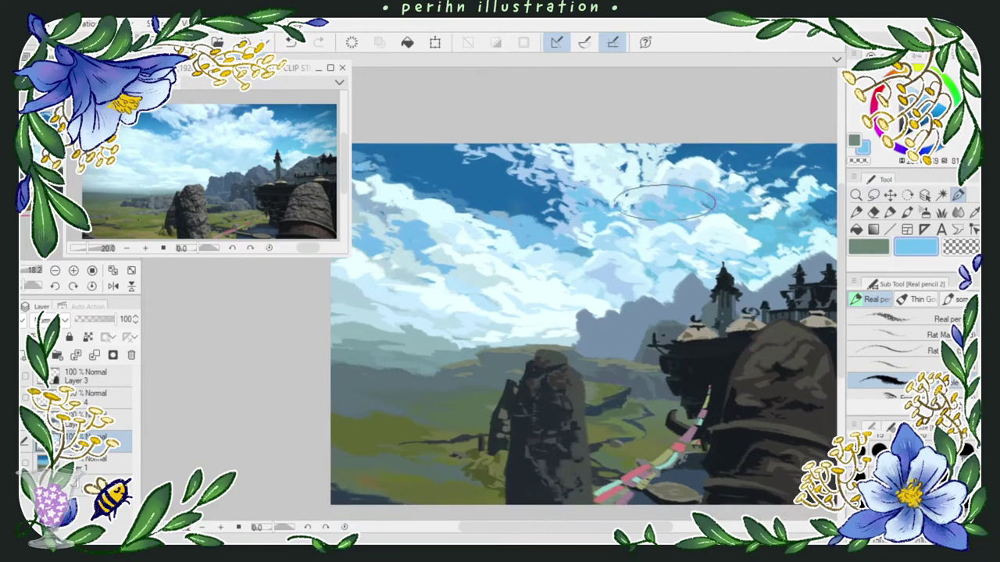
{"action": "left_click", "coordinate": [707, 217], "text": "alt"}
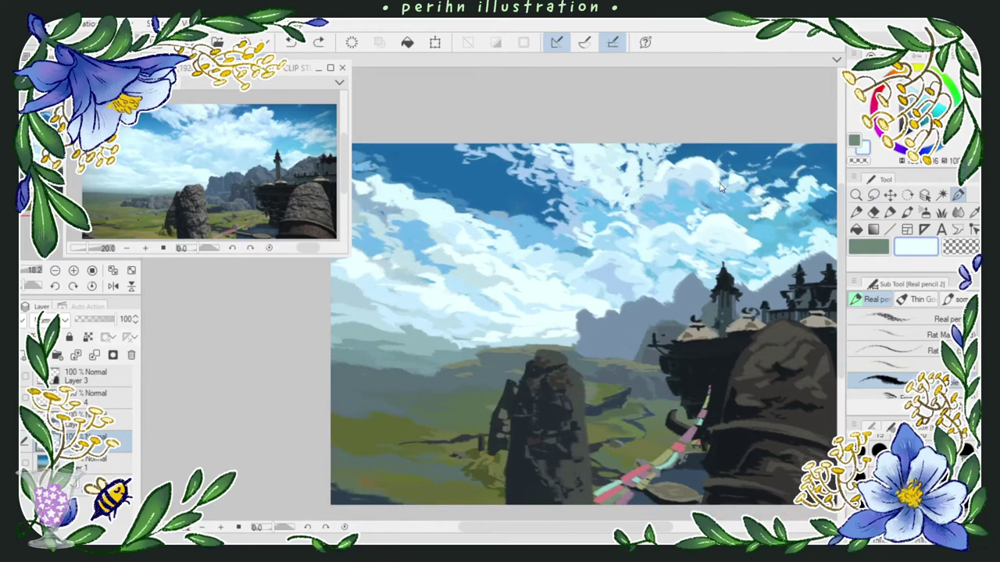
{"action": "left_click", "coordinate": [702, 243], "text": "alt"}
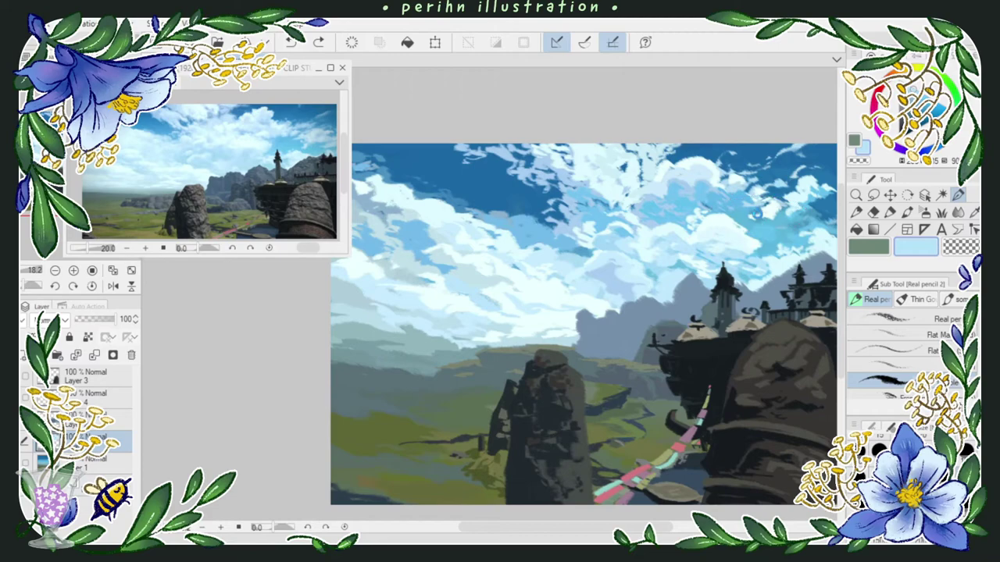
Step: Break up the top centre cloud's left edge and the neighbouring blue gap with sampled deep blue, pale blue, sky blue and near-white strokes
{"action": "left_click", "coordinate": [463, 159], "text": "alt"}
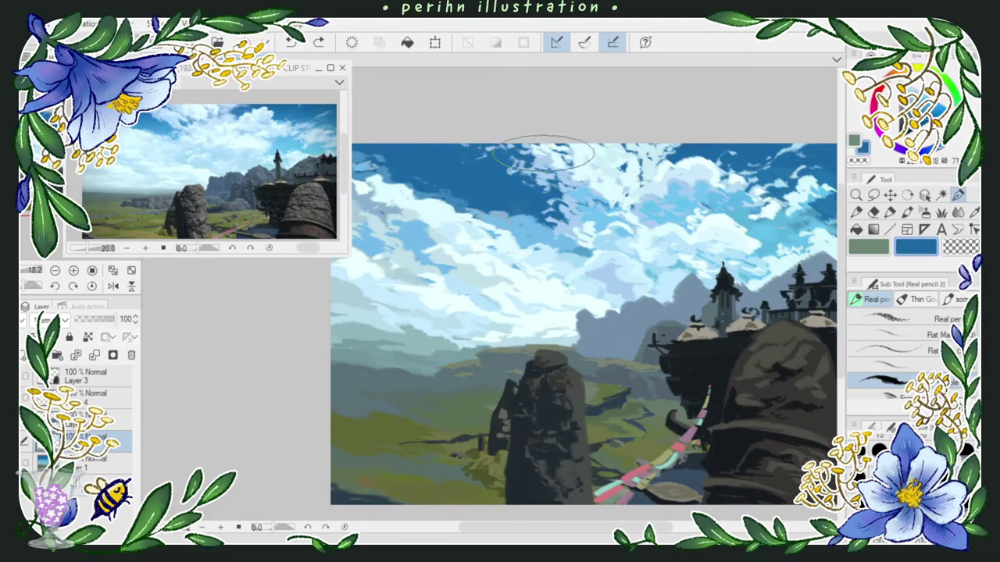
{"action": "left_click", "coordinate": [547, 168], "text": "alt"}
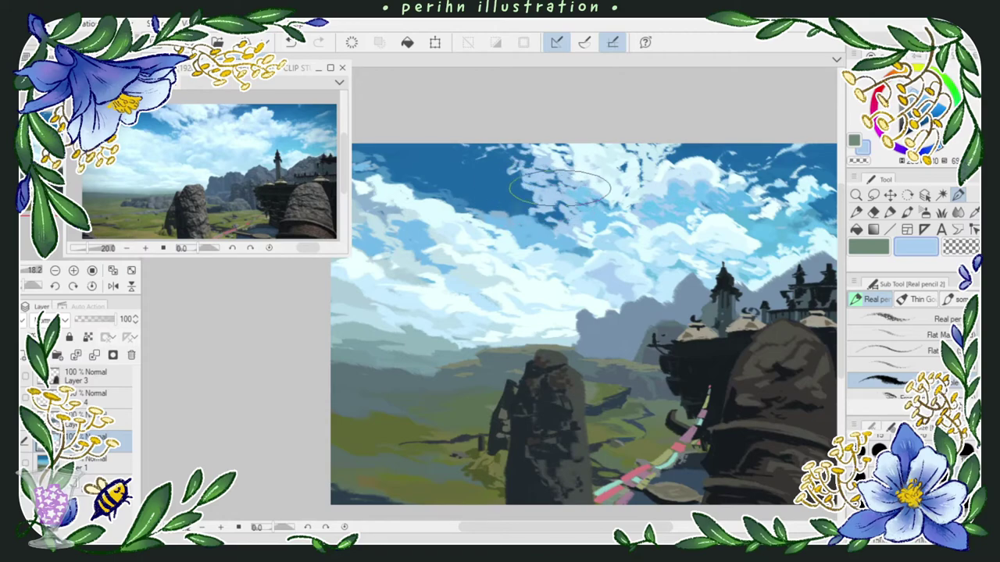
{"action": "left_click", "coordinate": [556, 233], "text": "alt"}
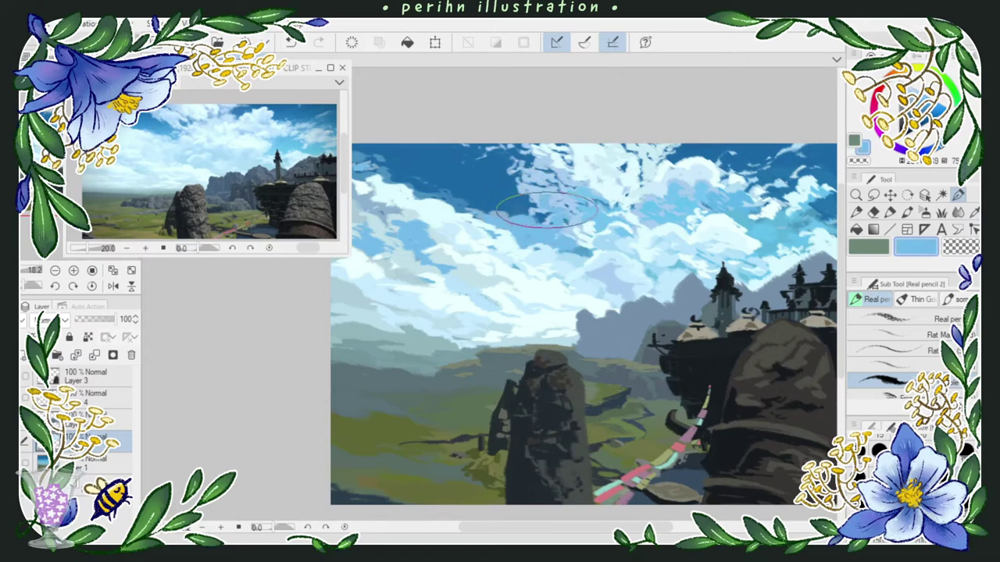
{"action": "left_click", "coordinate": [590, 230], "text": "alt"}
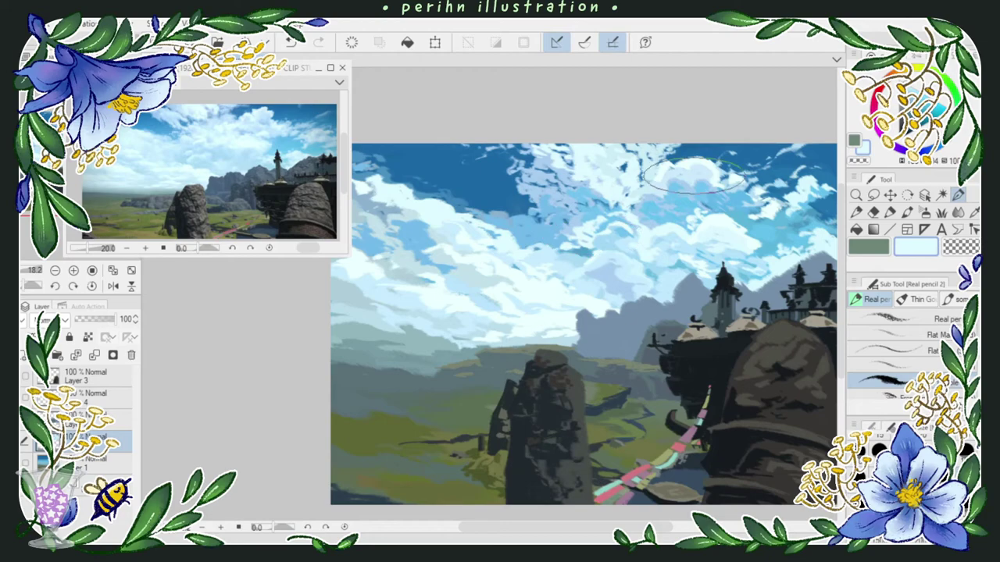
{"action": "left_click", "coordinate": [586, 232], "text": "alt"}
{"action": "left_click", "coordinate": [591, 227], "text": "alt"}
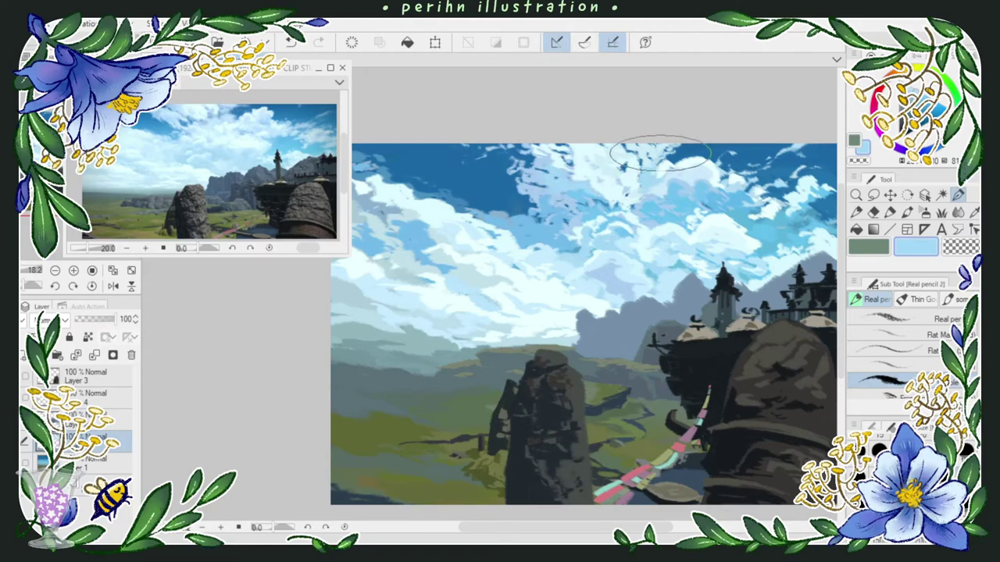
{"action": "scroll", "coordinate": [727, 202], "scroll_direction": "down", "scroll_amount": 2}
{"action": "scroll", "coordinate": [552, 249], "scroll_direction": "up", "scroll_amount": 3}
{"action": "left_click", "coordinate": [400, 187], "text": "alt"}
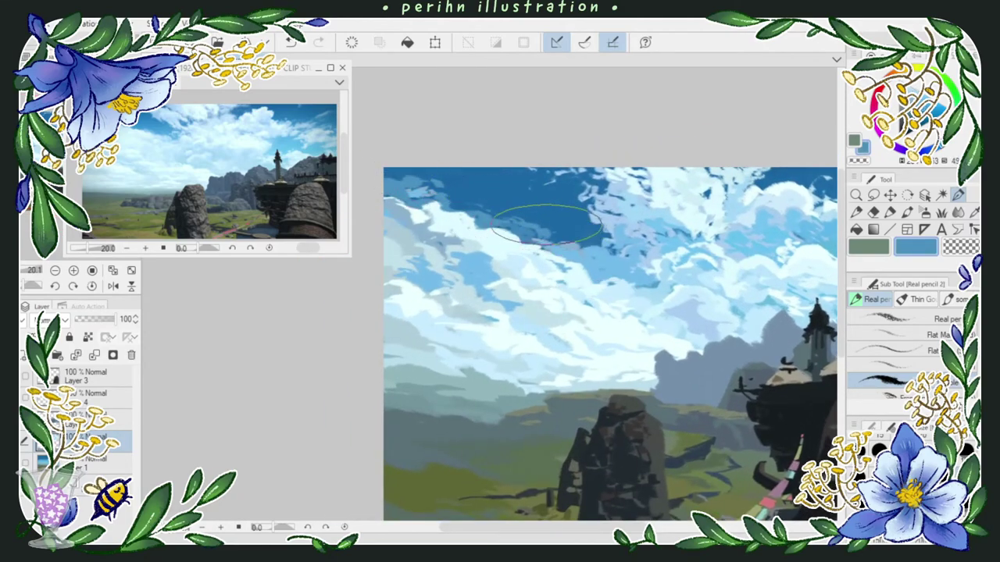
Step: Lasso the sky above the horizon on Layer 1 and apply a sampled light blue gradient rising from behind the cliff-top tower
{"action": "scroll", "coordinate": [585, 207], "scroll_direction": "down", "scroll_amount": 2}
{"action": "key", "text": "m"}
{"action": "mouse_move", "coordinate": [789, 258]}
{"action": "left_mouse_down"}
{"action": "mouse_move", "coordinate": [844, 231]}
{"action": "mouse_move", "coordinate": [836, 219]}
{"action": "left_mouse_up"}
{"action": "key", "text": "g"}
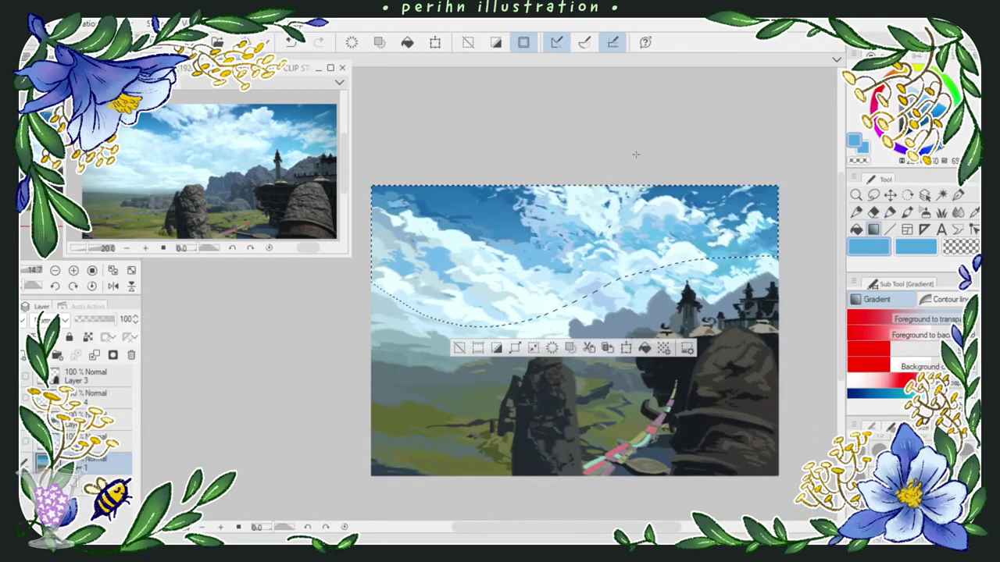
{"action": "key", "text": "ctrl+z"}
{"action": "left_click", "coordinate": [717, 268], "text": "alt"}
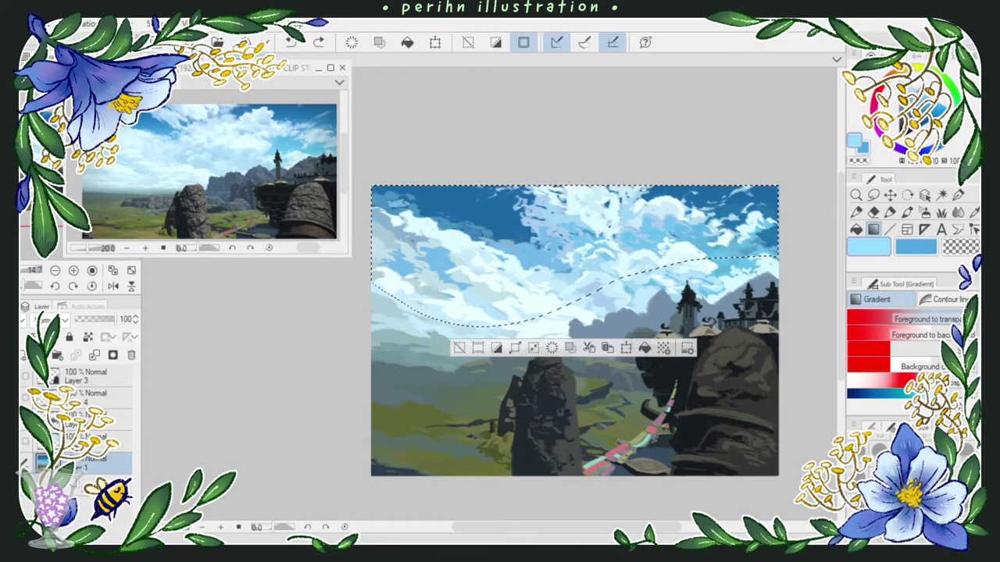
{"action": "mouse_move", "coordinate": [684, 261]}
{"action": "left_mouse_down"}
{"action": "mouse_move", "coordinate": [701, 165]}
{"action": "mouse_move", "coordinate": [728, 151]}
{"action": "left_mouse_up"}
{"action": "key", "text": "ctrl+d"}
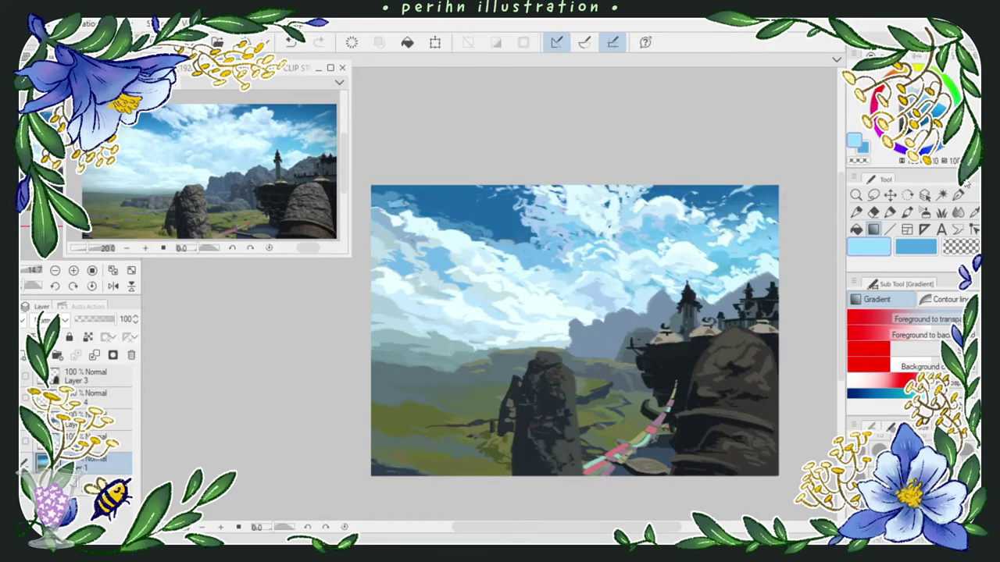
Step: Touch up the clouds and blue gaps along the sky's right edge with transparent and sampled blue strokes
{"action": "key", "text": "p"}
{"action": "key", "text": "ctrl+z"}
{"action": "key", "text": "c"}
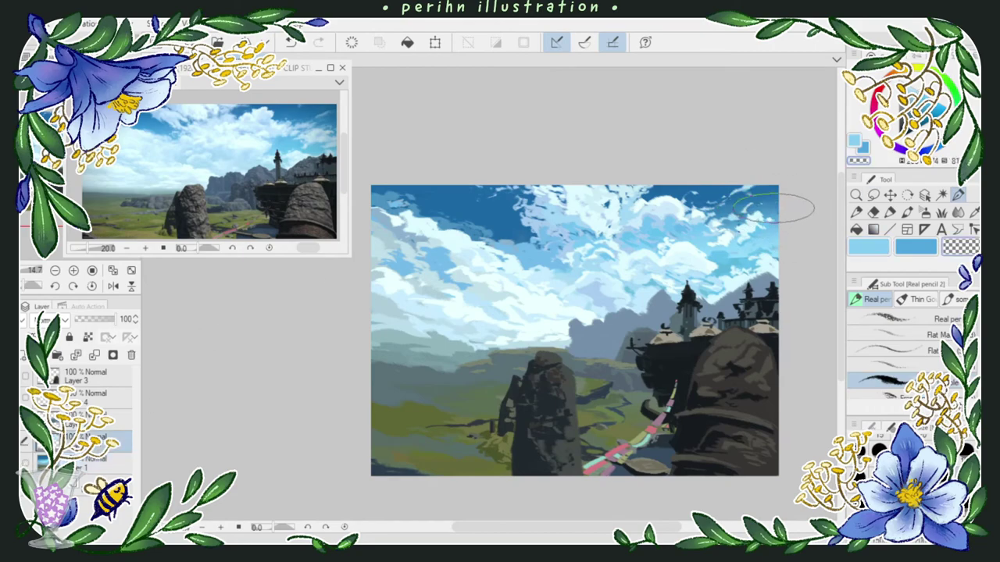
{"action": "key", "text": "c"}
{"action": "key", "text": "alt+bracketleft"}
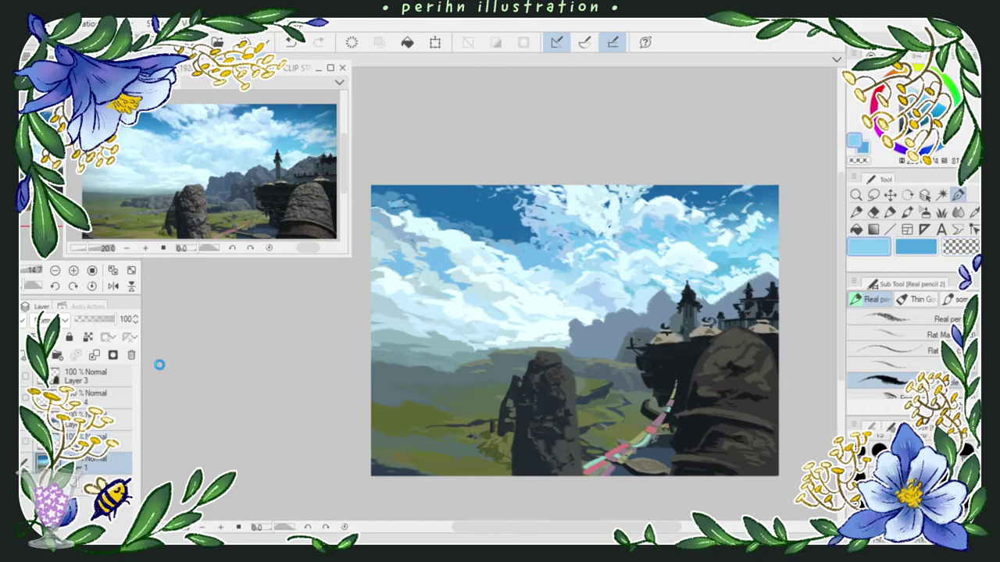
{"action": "key", "text": "alt+bracketright"}
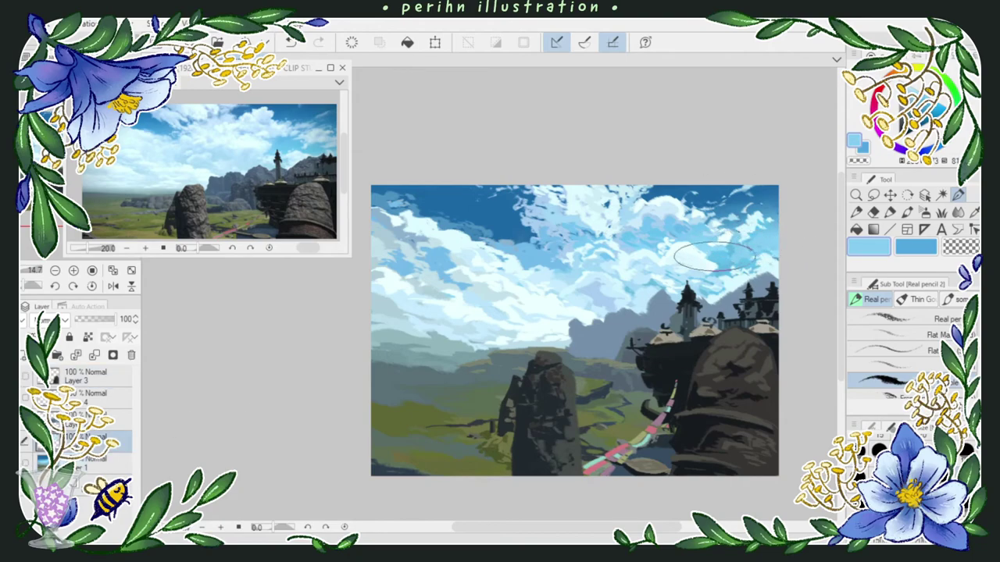
{"action": "left_click", "coordinate": [726, 249], "text": "alt"}
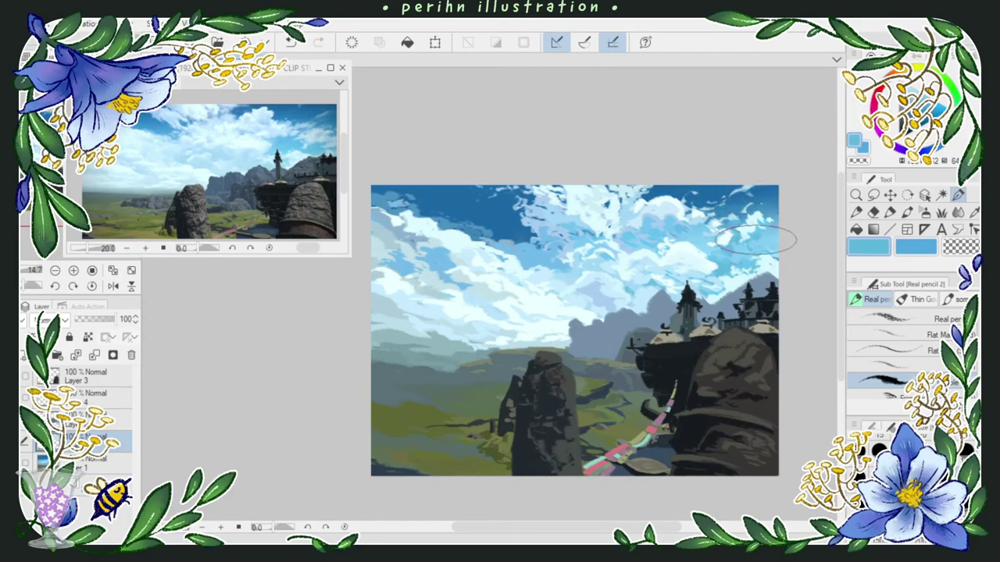
Step: Fade the selected distant mountains behind the tower with a sampled pale blue gradient, and clear the selection
{"action": "scroll", "coordinate": [817, 252], "scroll_direction": "down", "scroll_amount": 1}
{"action": "key", "text": "g"}
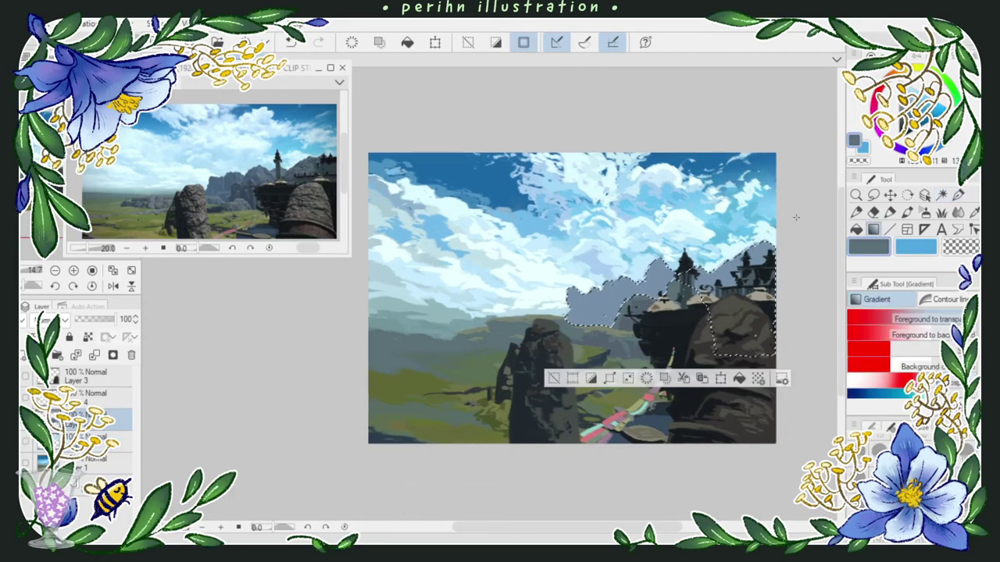
{"action": "key", "text": "ctrl+shift+d"}
{"action": "left_click", "coordinate": [806, 281], "text": "alt"}
{"action": "left_click_drag", "start_coordinate": [806, 282], "coordinate": [756, 232]}
{"action": "left_click", "coordinate": [756, 233], "text": "alt"}
{"action": "key", "text": "ctrl+d"}
{"action": "key", "text": "p"}
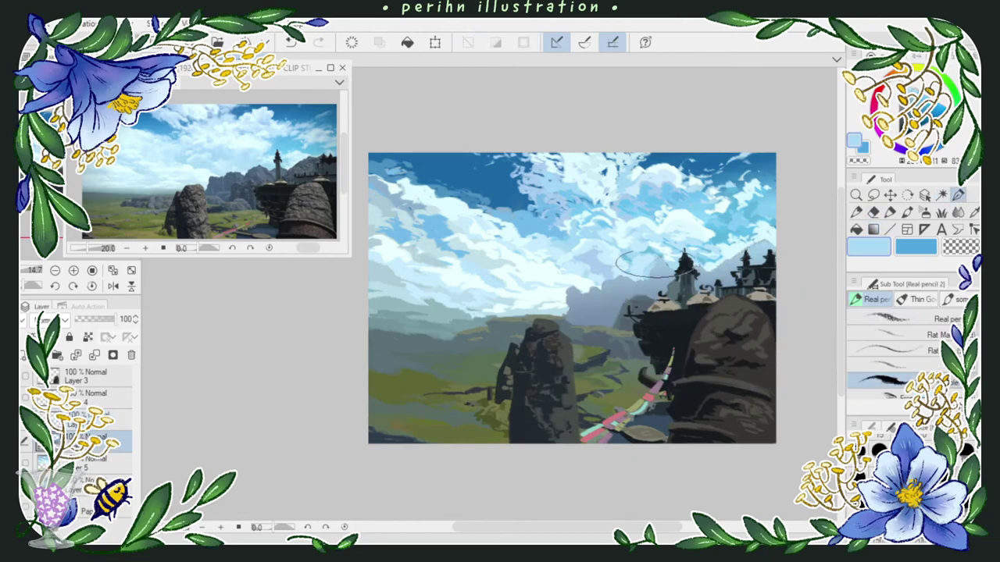
Step: Soften the distant mountains' left edge and the adjoining clouds with sampled pale blue strokes
{"action": "mouse_move", "coordinate": [648, 269]}
{"action": "left_mouse_down"}
{"action": "mouse_move", "coordinate": [614, 280]}
{"action": "mouse_move", "coordinate": [576, 307]}
{"action": "mouse_move", "coordinate": [577, 292]}
{"action": "mouse_move", "coordinate": [568, 318]}
{"action": "mouse_move", "coordinate": [607, 286]}
{"action": "mouse_move", "coordinate": [562, 297]}
{"action": "left_mouse_up"}
{"action": "left_click", "coordinate": [578, 291], "text": "alt"}
{"action": "left_click", "coordinate": [591, 281], "text": "alt"}
{"action": "mouse_move", "coordinate": [582, 184]}
{"action": "left_mouse_down"}
{"action": "mouse_move", "coordinate": [541, 202]}
{"action": "mouse_move", "coordinate": [538, 194]}
{"action": "mouse_move", "coordinate": [570, 194]}
{"action": "left_mouse_up"}
Step: Paint sampled olive patches across the grassy field and touch up the ribbon on Layer 3 with sampled coral
{"action": "scroll", "coordinate": [513, 187], "scroll_direction": "down", "scroll_amount": 1}
{"action": "left_click", "coordinate": [413, 351], "text": "alt"}
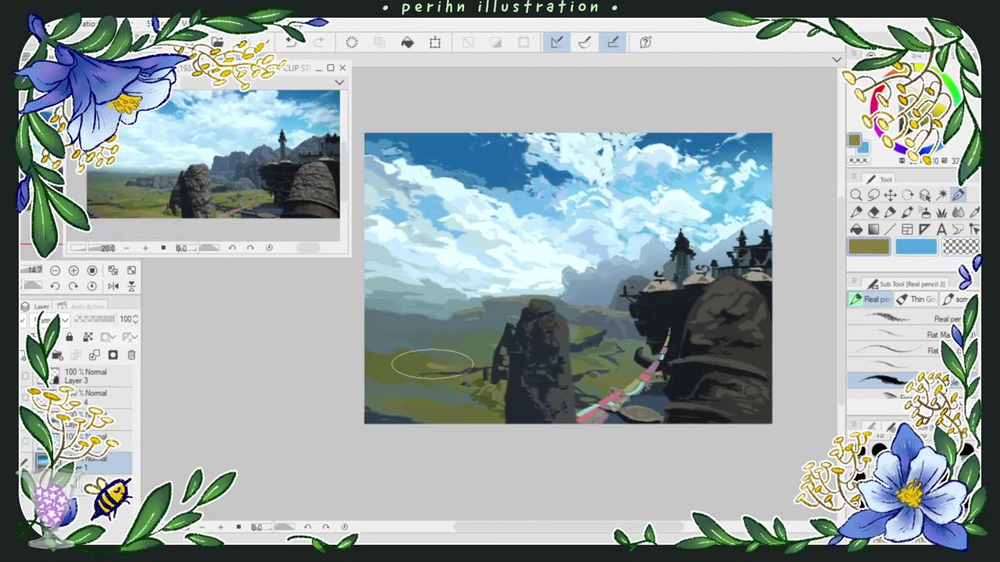
{"action": "mouse_move", "coordinate": [491, 374]}
{"action": "left_mouse_down"}
{"action": "mouse_move", "coordinate": [409, 367]}
{"action": "mouse_move", "coordinate": [450, 366]}
{"action": "mouse_move", "coordinate": [484, 333]}
{"action": "left_mouse_up"}
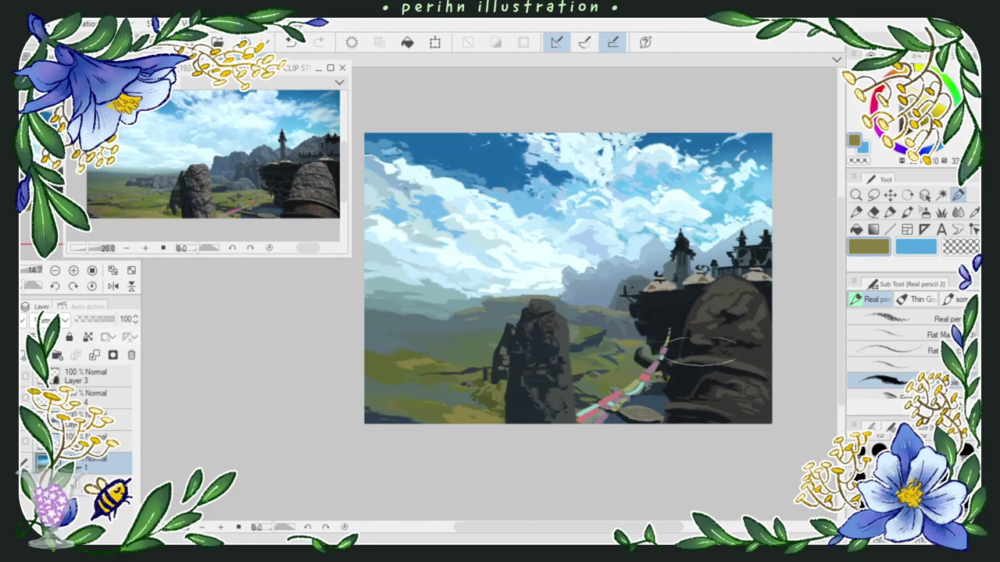
{"action": "left_click", "coordinate": [666, 353], "text": "alt"}
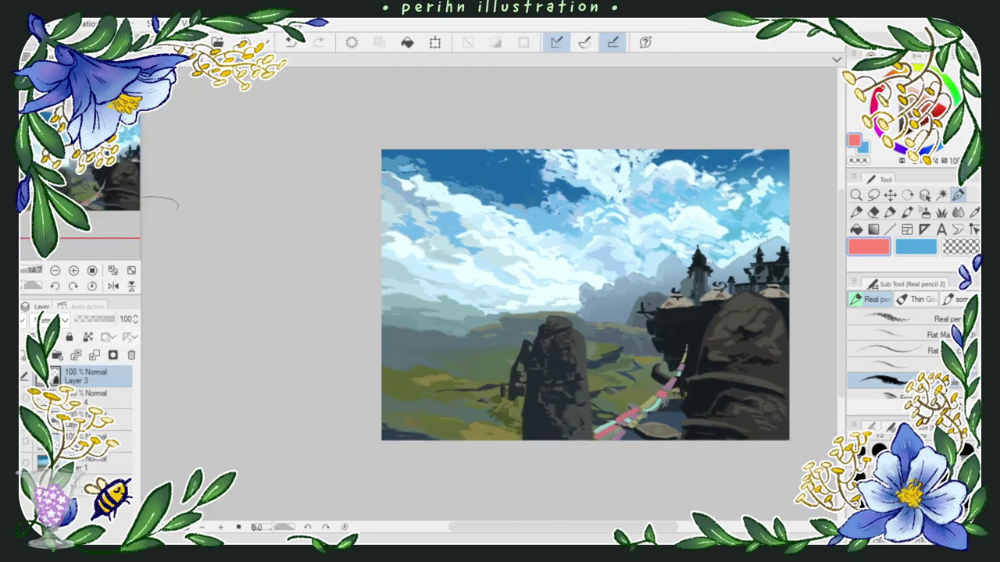
{"action": "left_click", "coordinate": [113, 270]}
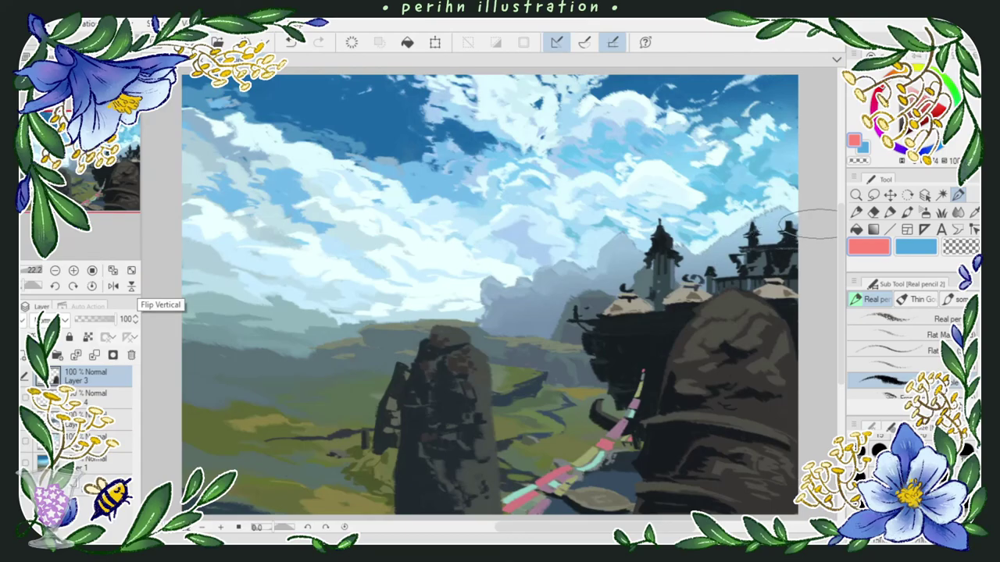